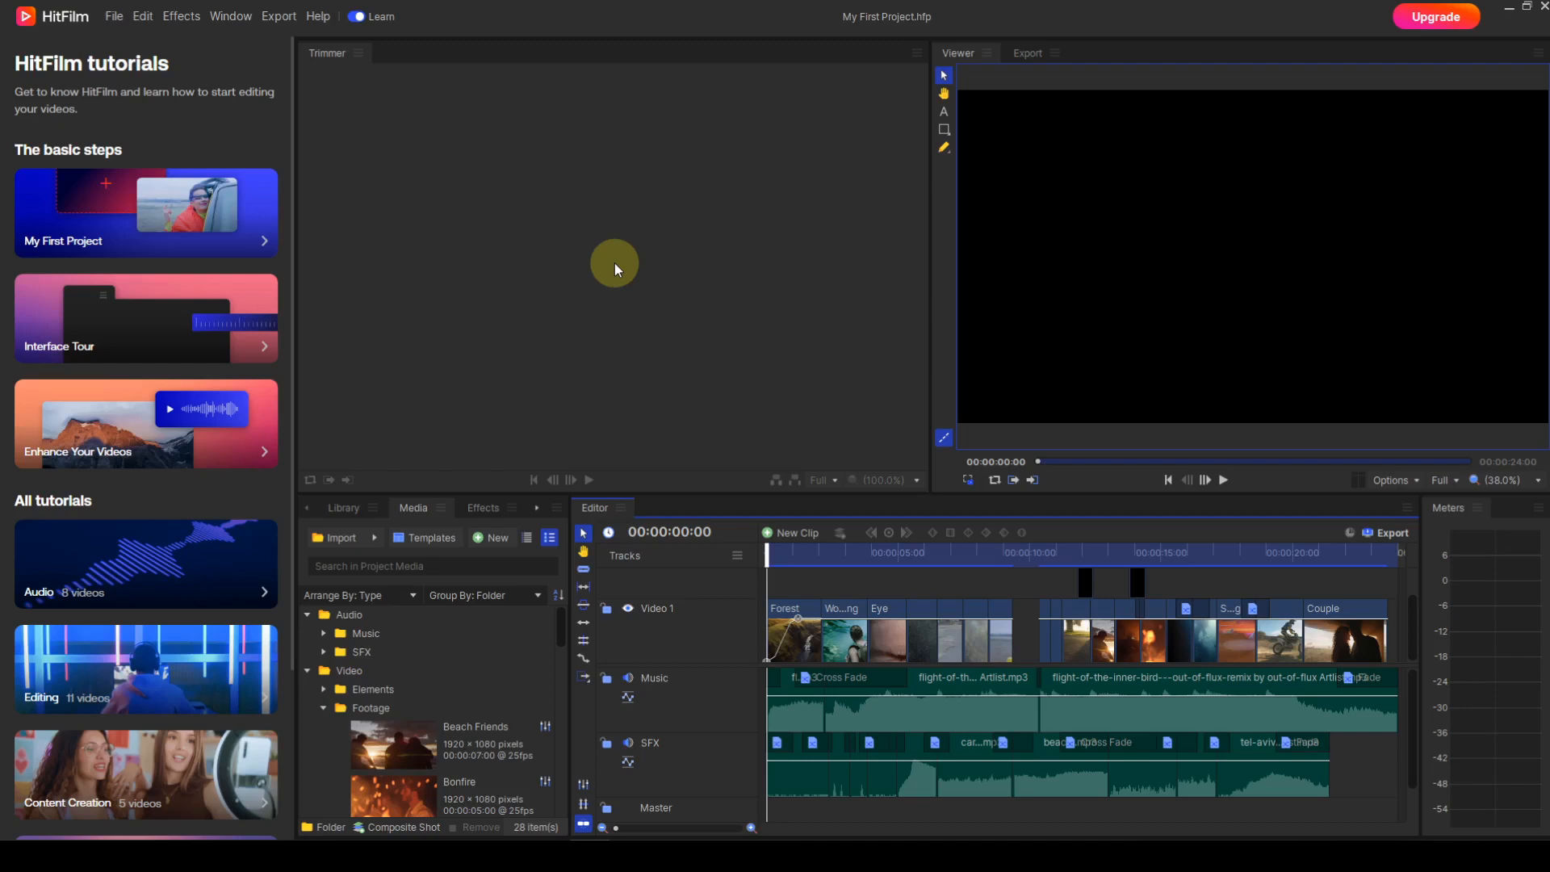
Step: Open the project file Basic project.hfp and turn off the Learn tutorials
left_click(115, 19)
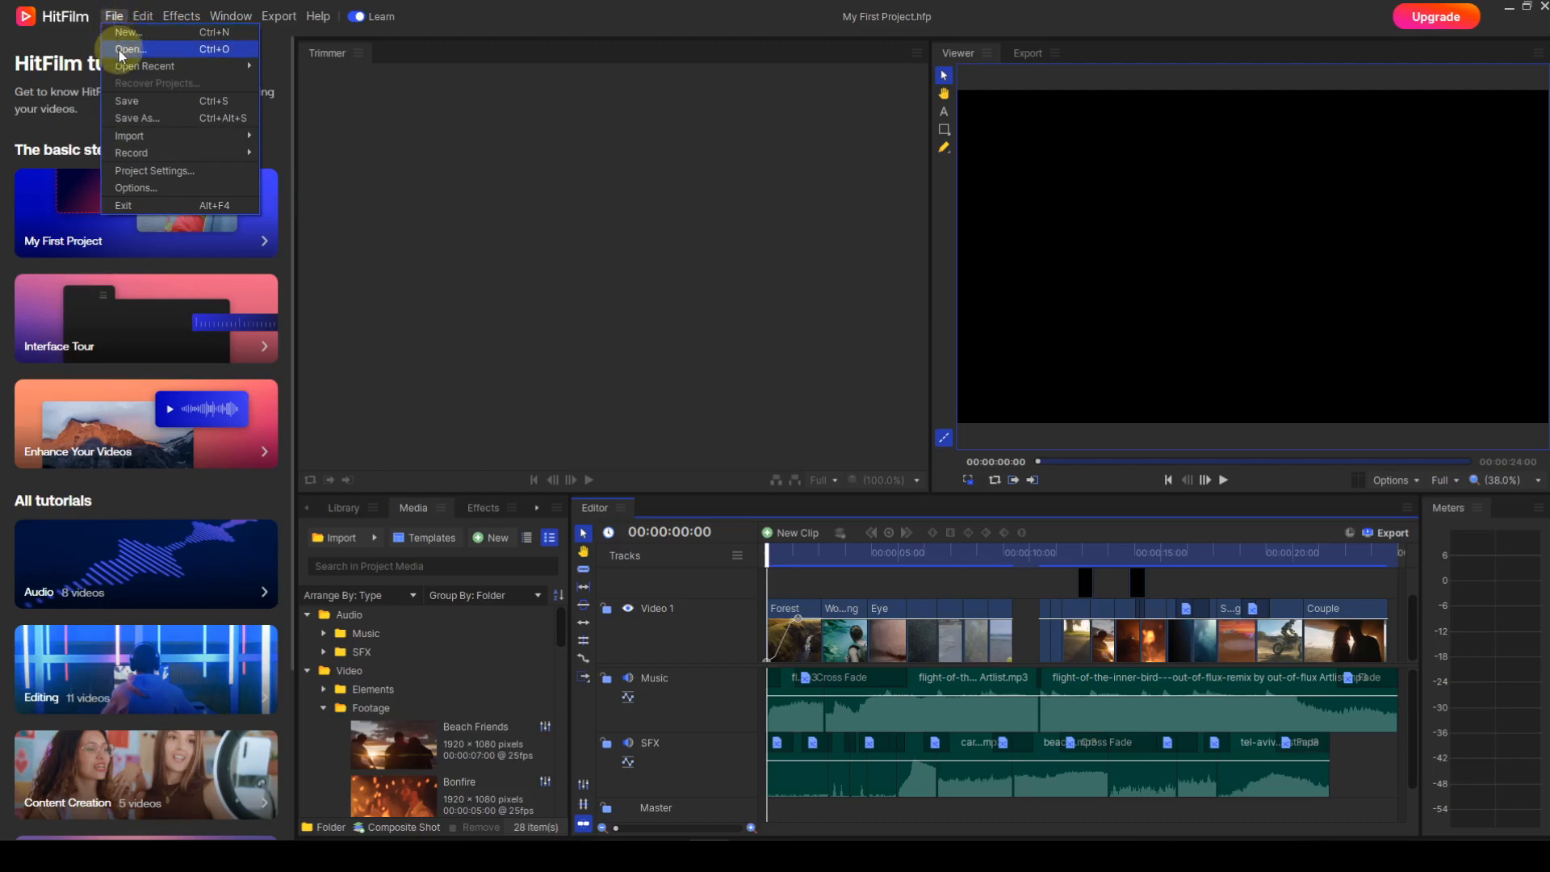
left_click(119, 50)
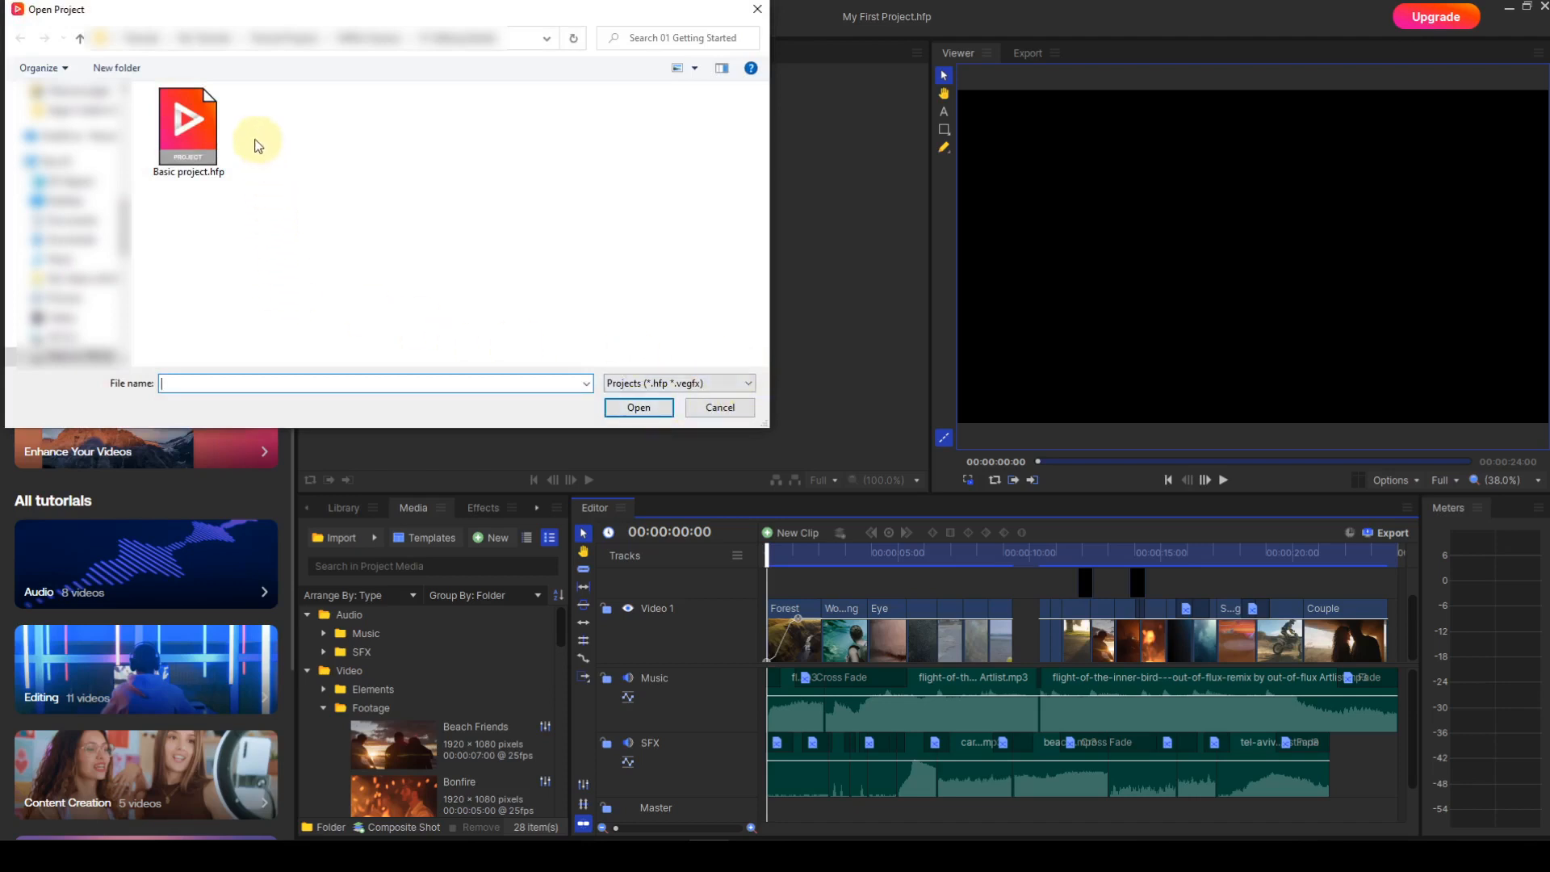
left_click(188, 129)
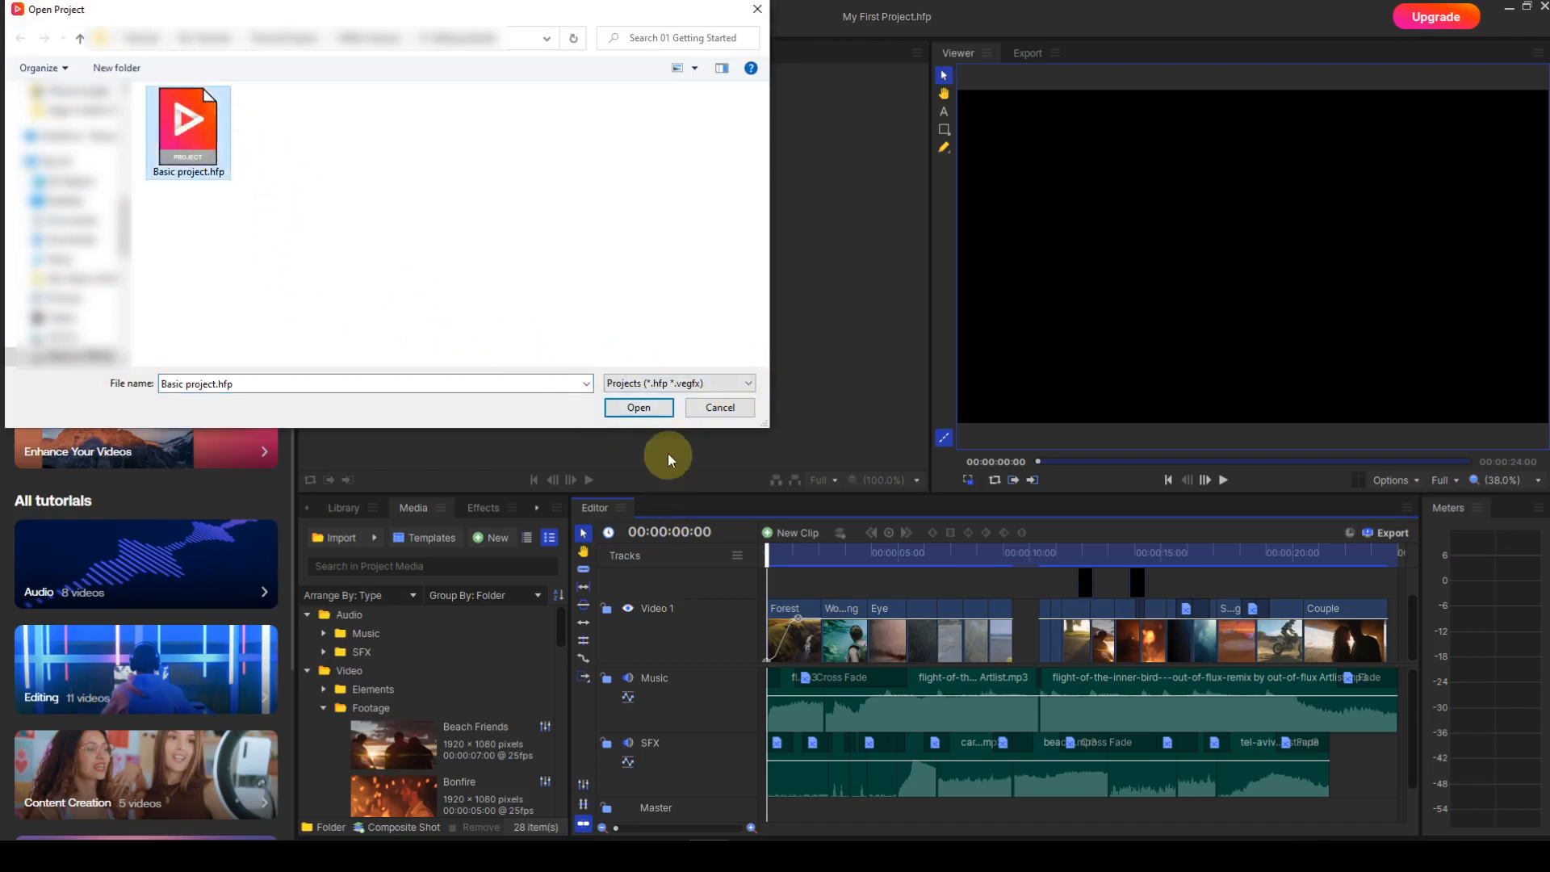
left_click(639, 408)
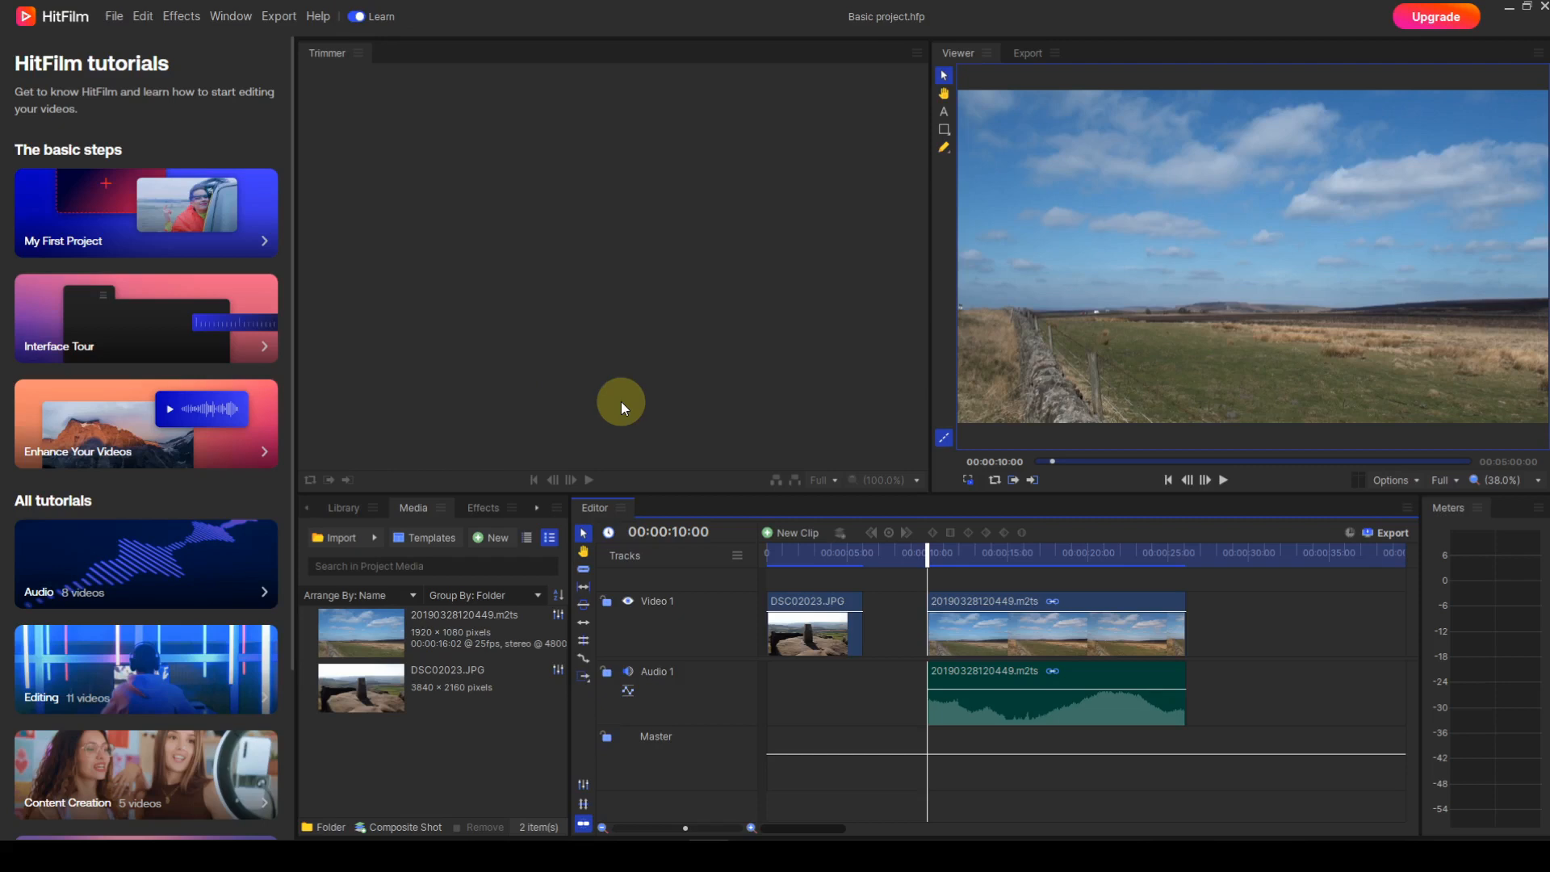
left_click(353, 18)
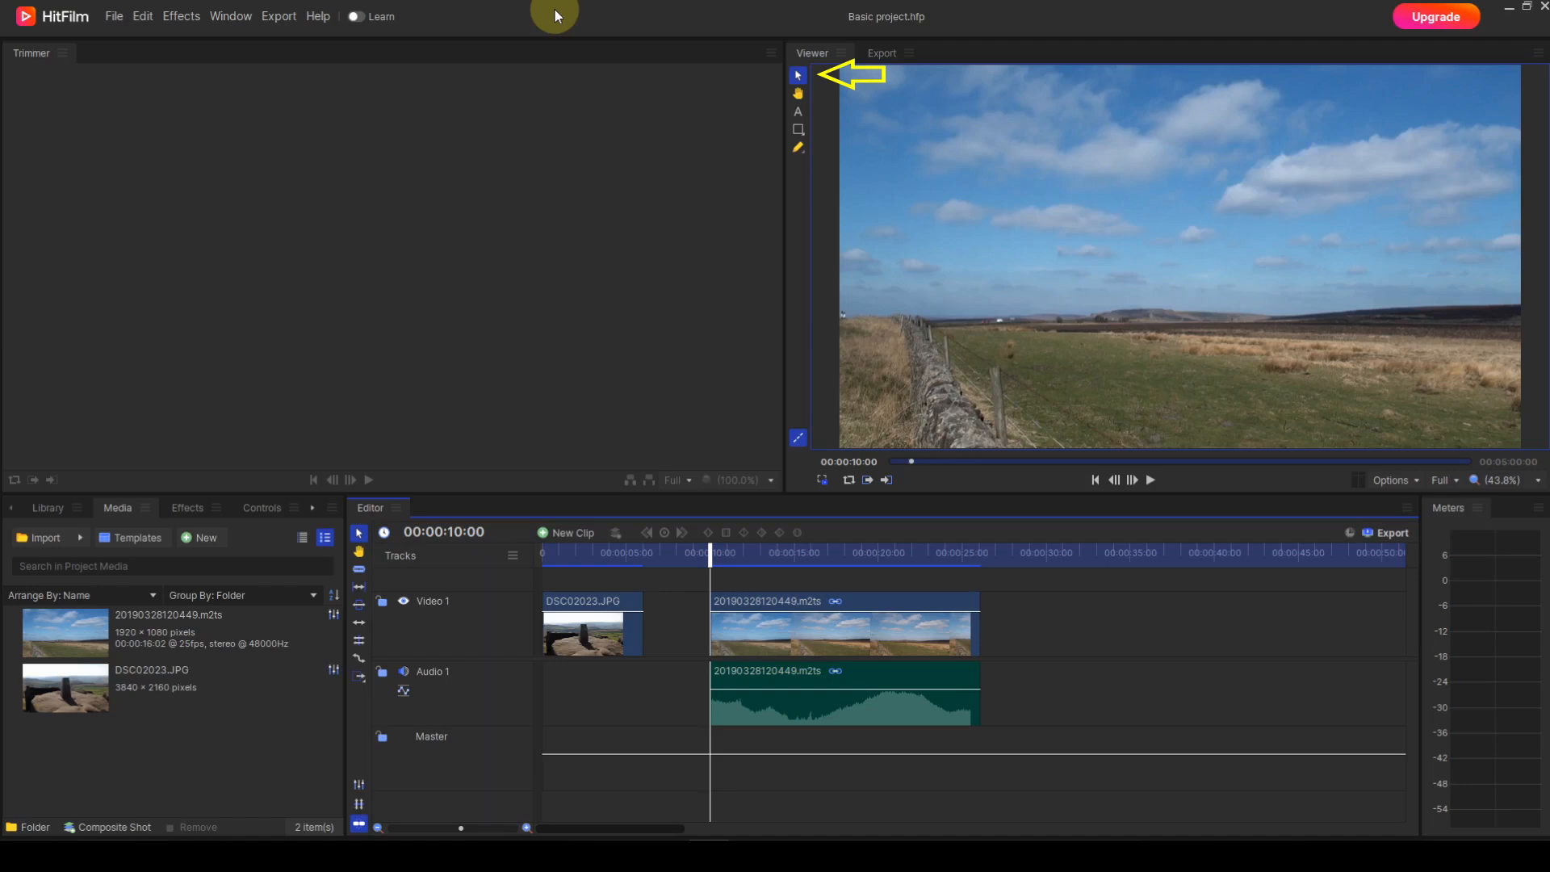
Step: Select the video clip in the Viewer, enlarge the view to 50% and shift the picture slightly down with the Hand tool
left_click(1068, 201)
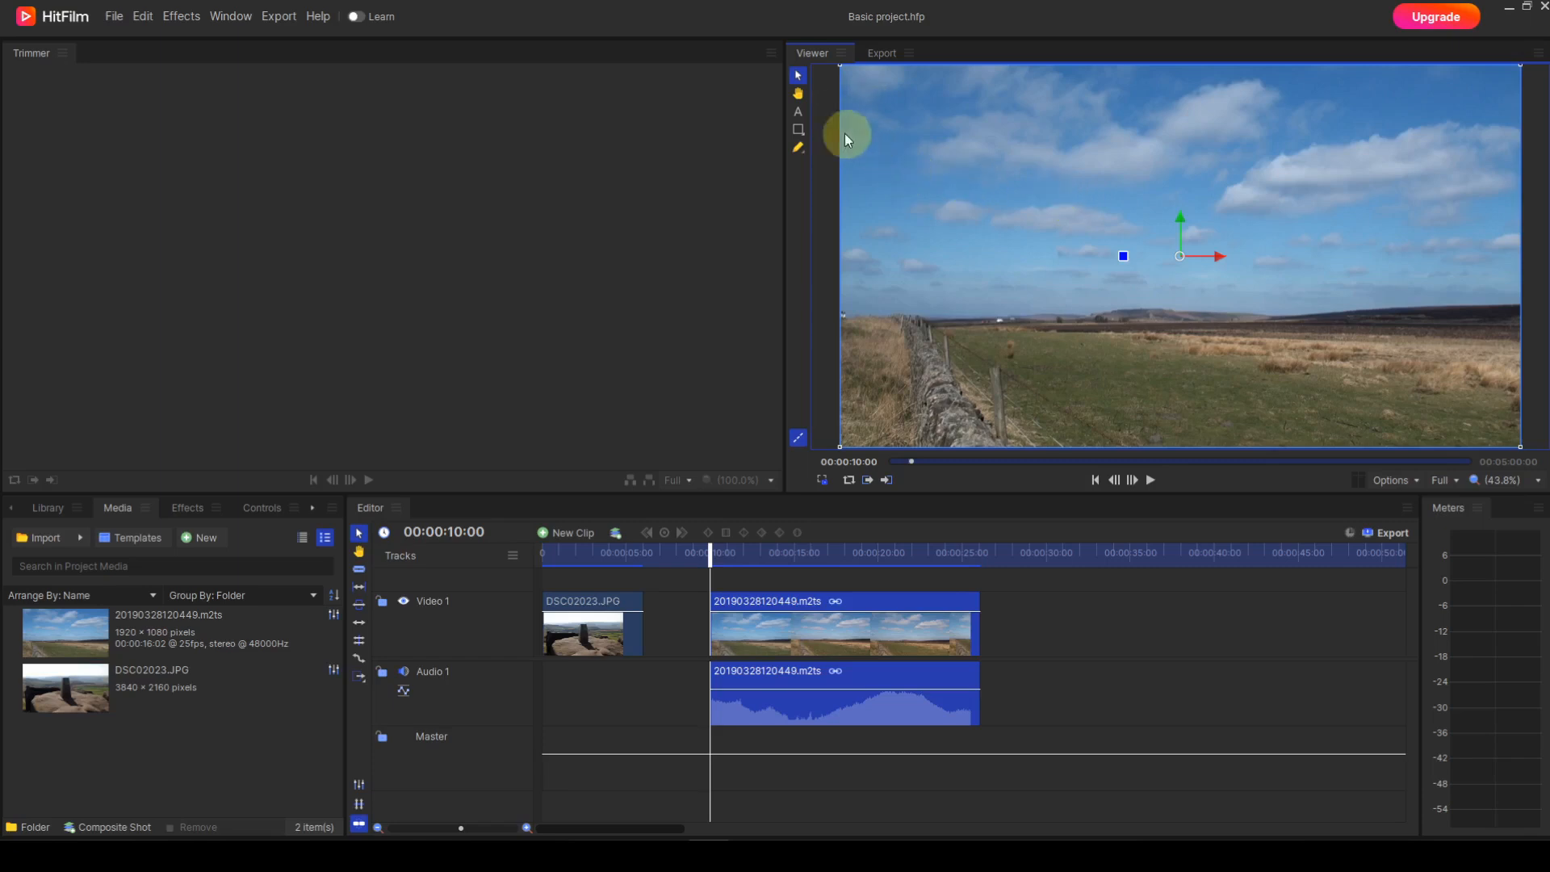
scroll(1009, 231, "up", 1)
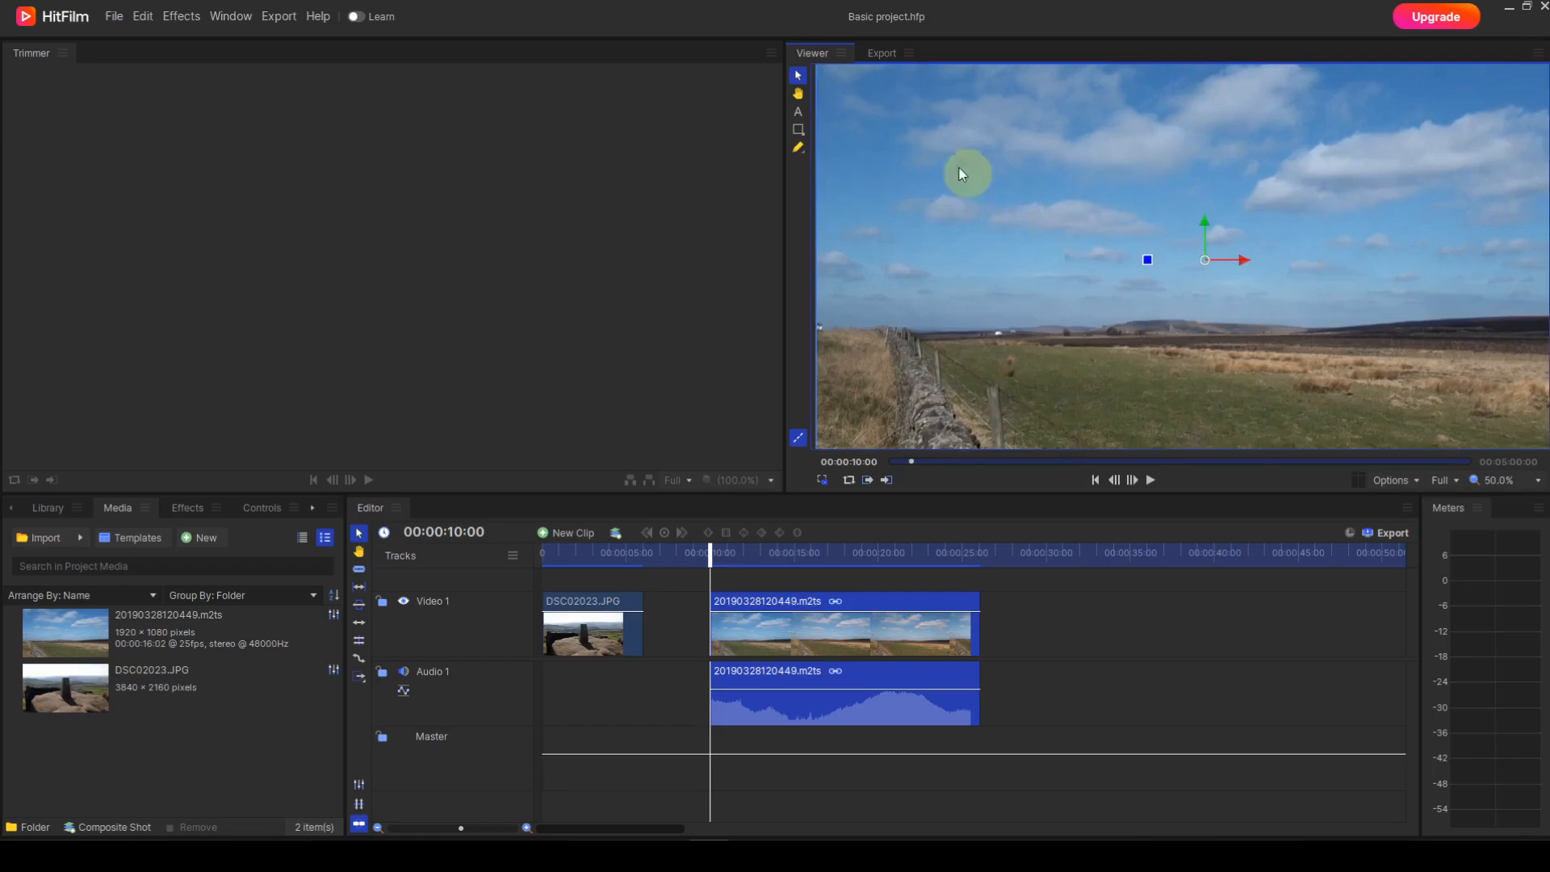
left_click(799, 95)
mouse_move(1037, 238)
left_mouse_down()
mouse_move(1154, 256)
mouse_move(1069, 302)
mouse_move(1028, 249)
mouse_move(994, 276)
mouse_move(1076, 290)
mouse_move(1039, 265)
left_mouse_up()
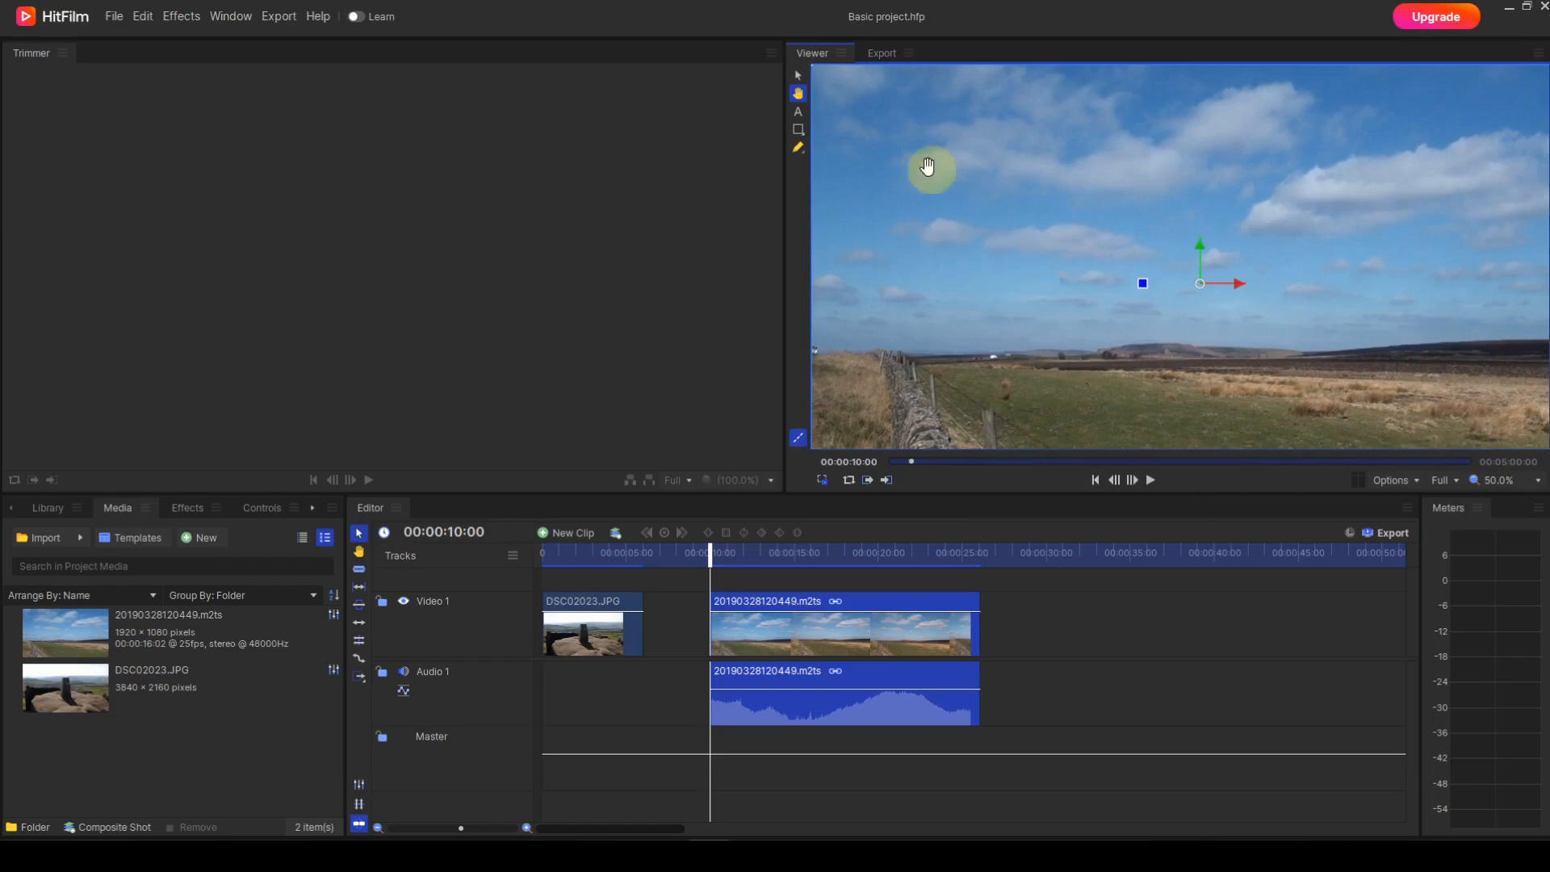
left_click(799, 78)
Step: Examine the export queue, the music library, the project media, the effects list, the controls, the edit history and the text settings
left_click(878, 53)
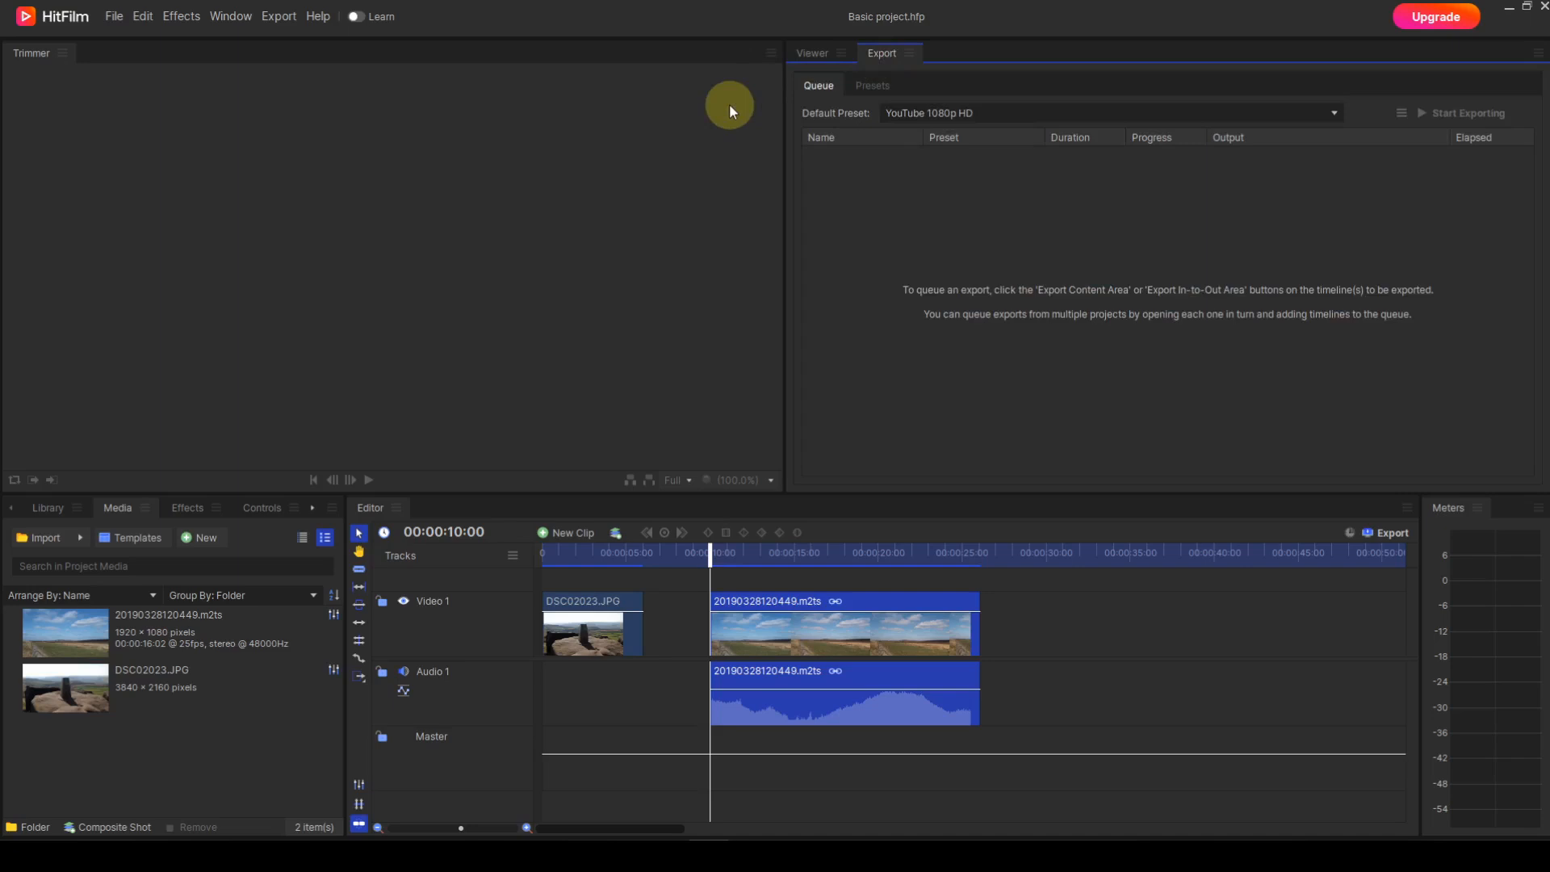
left_click(811, 53)
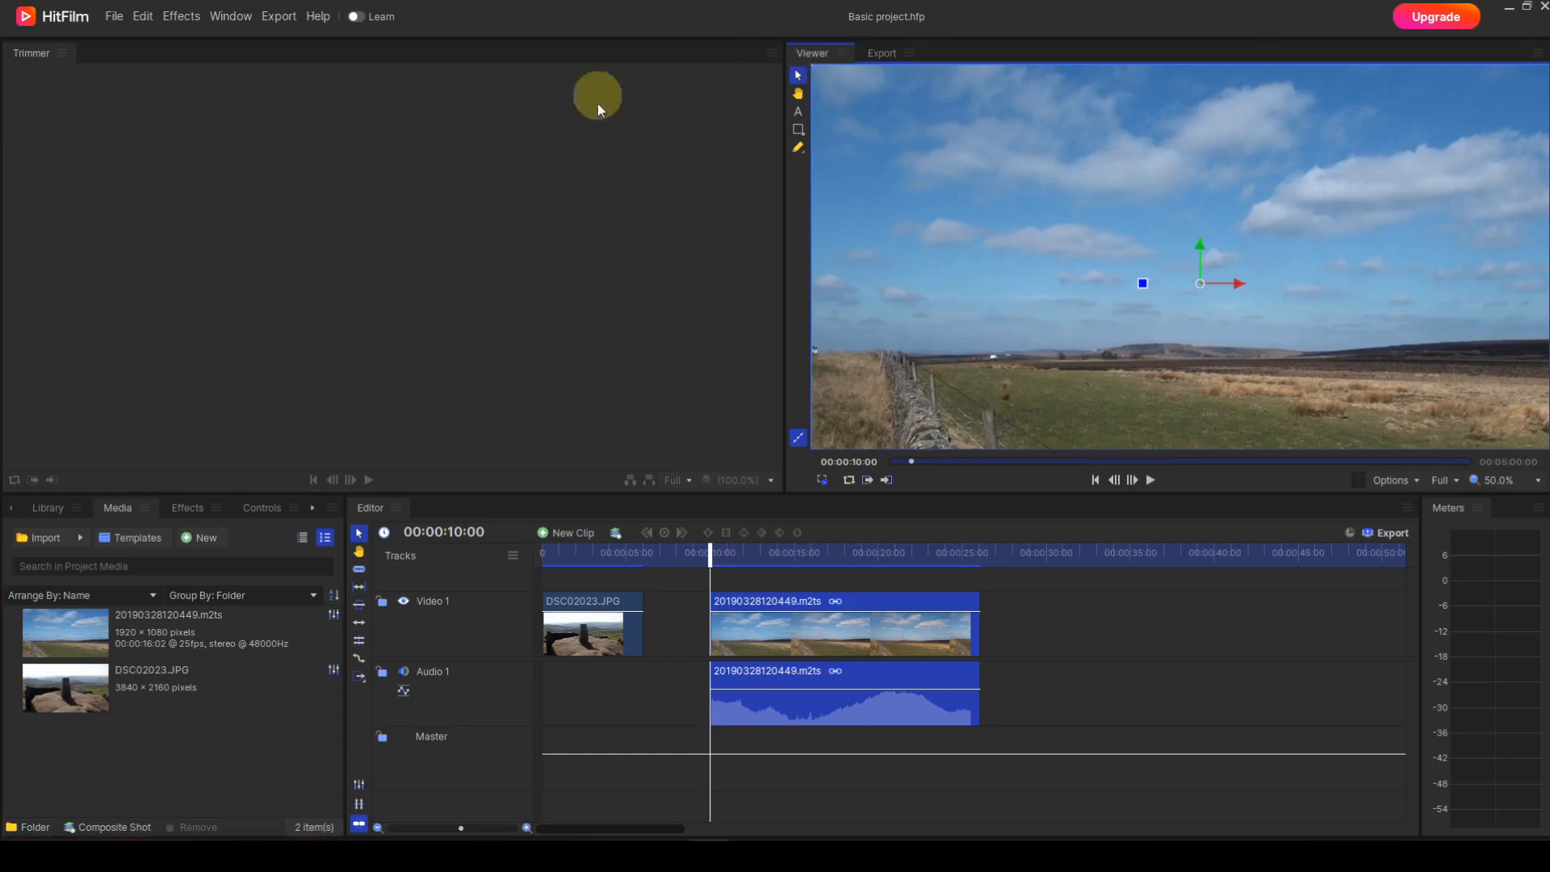
left_click(46, 509)
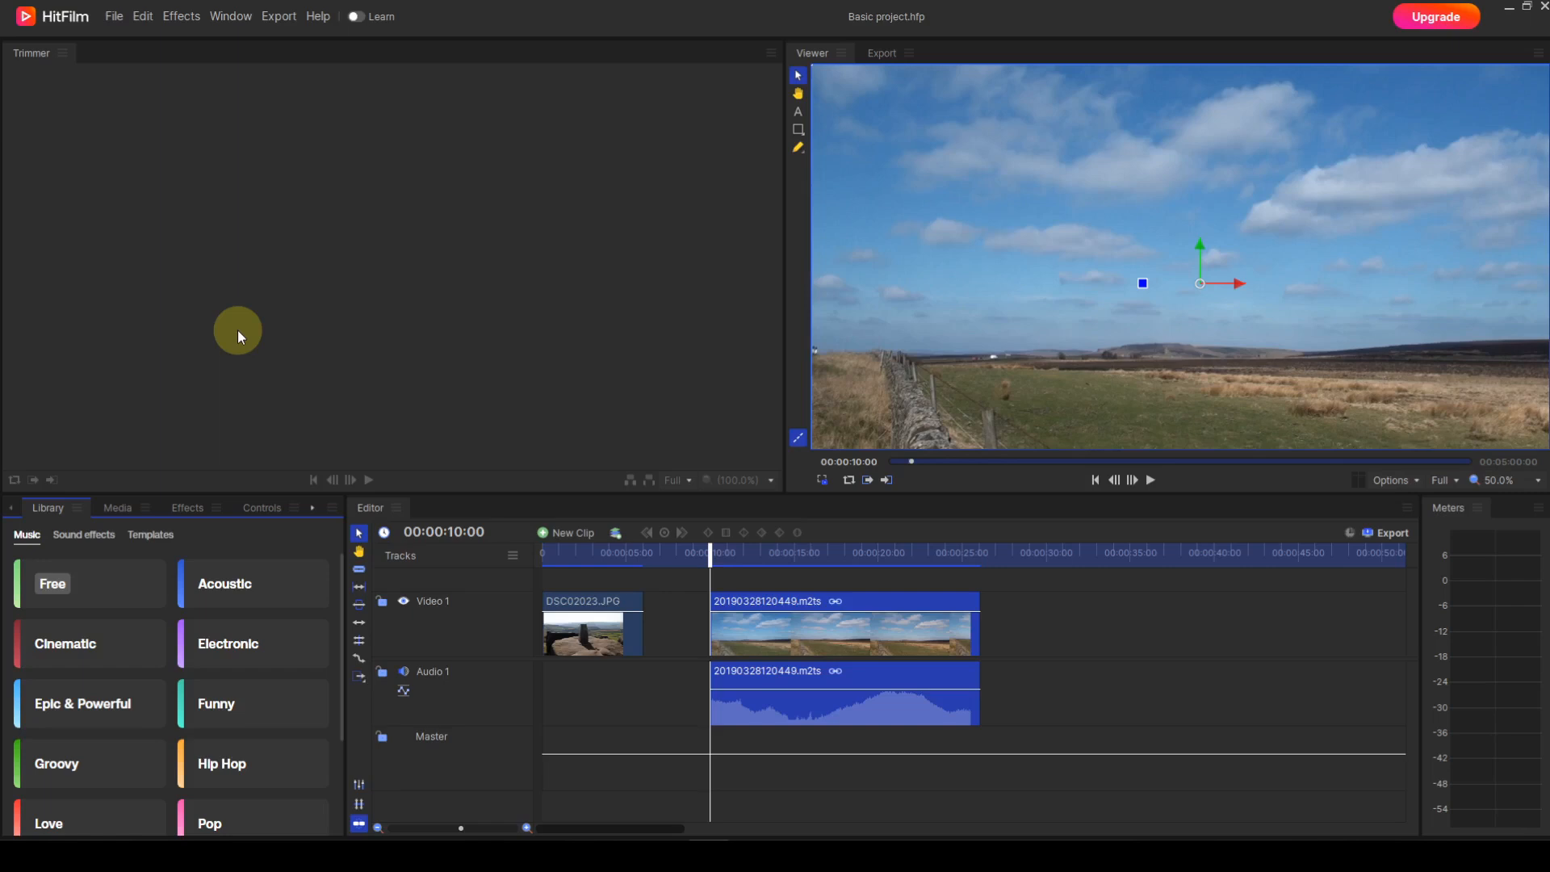
left_click(129, 506)
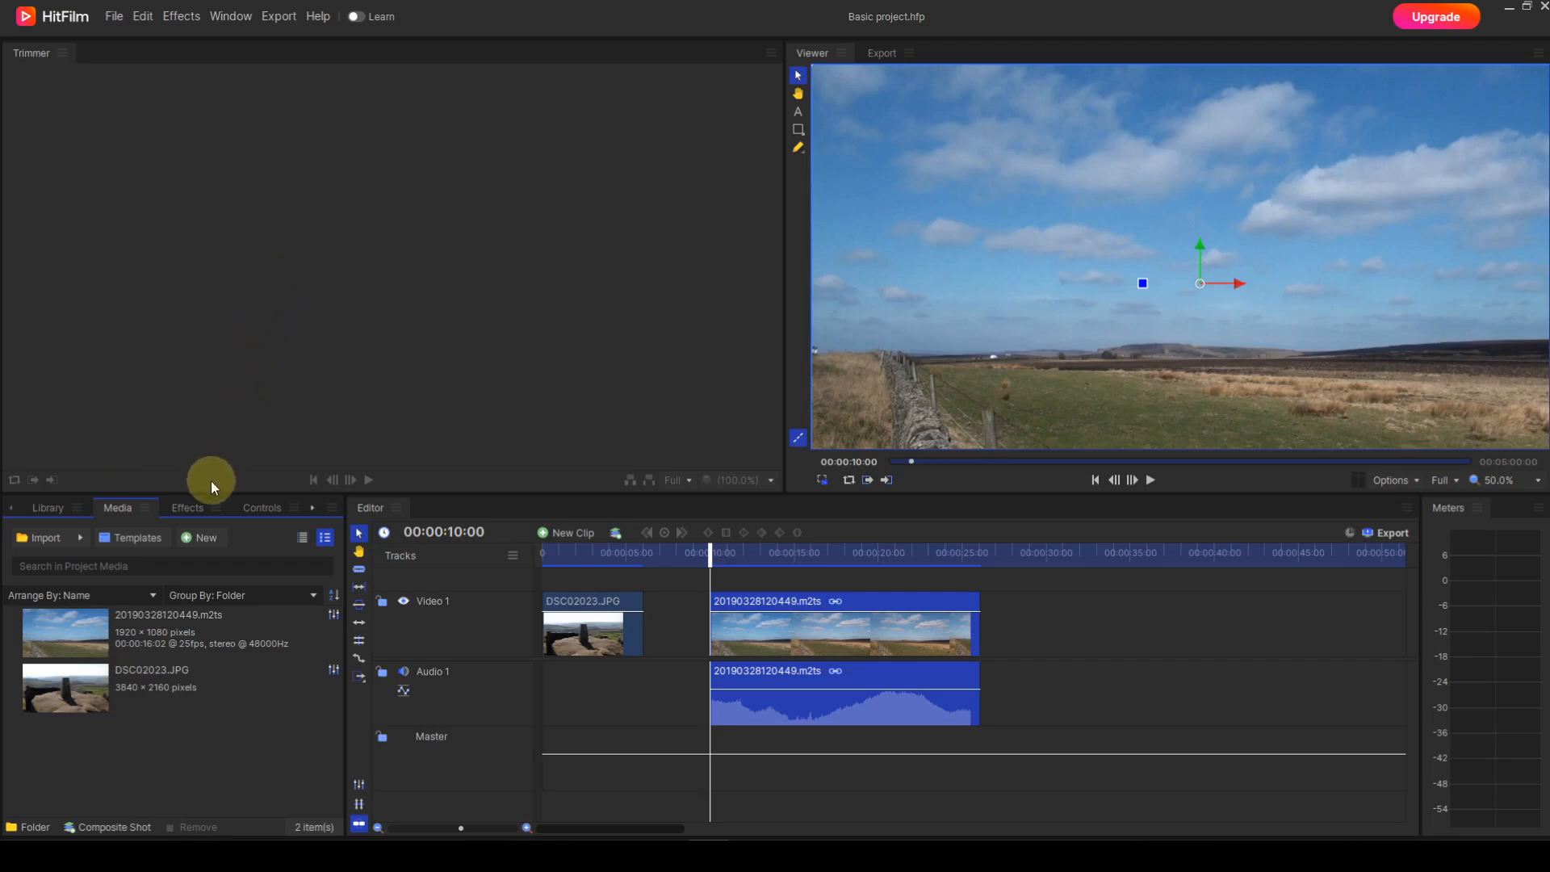
left_click(196, 509)
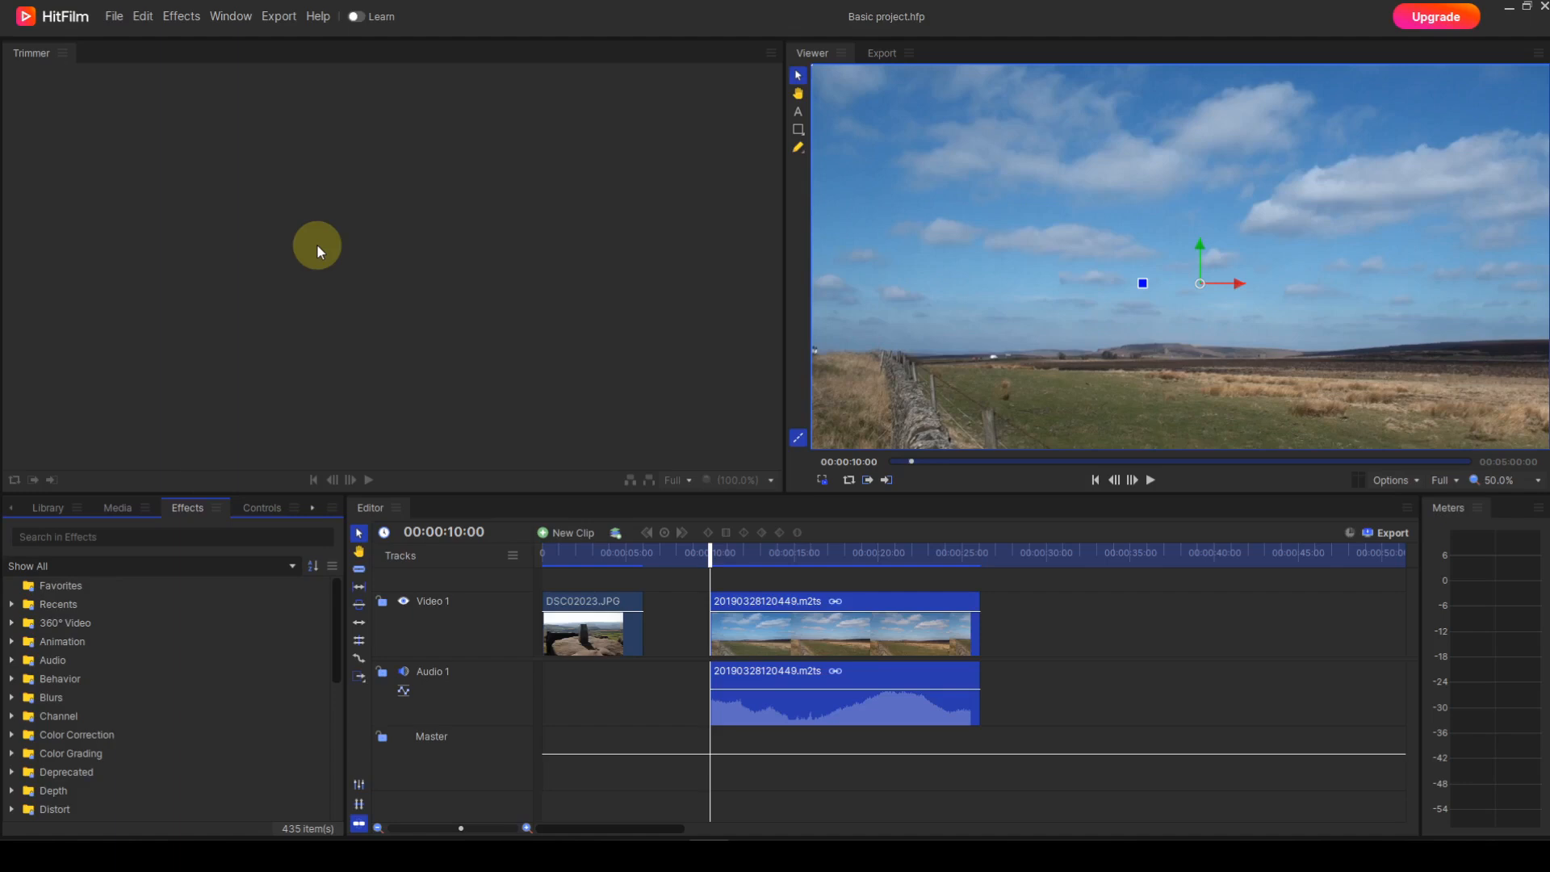
left_click(260, 509)
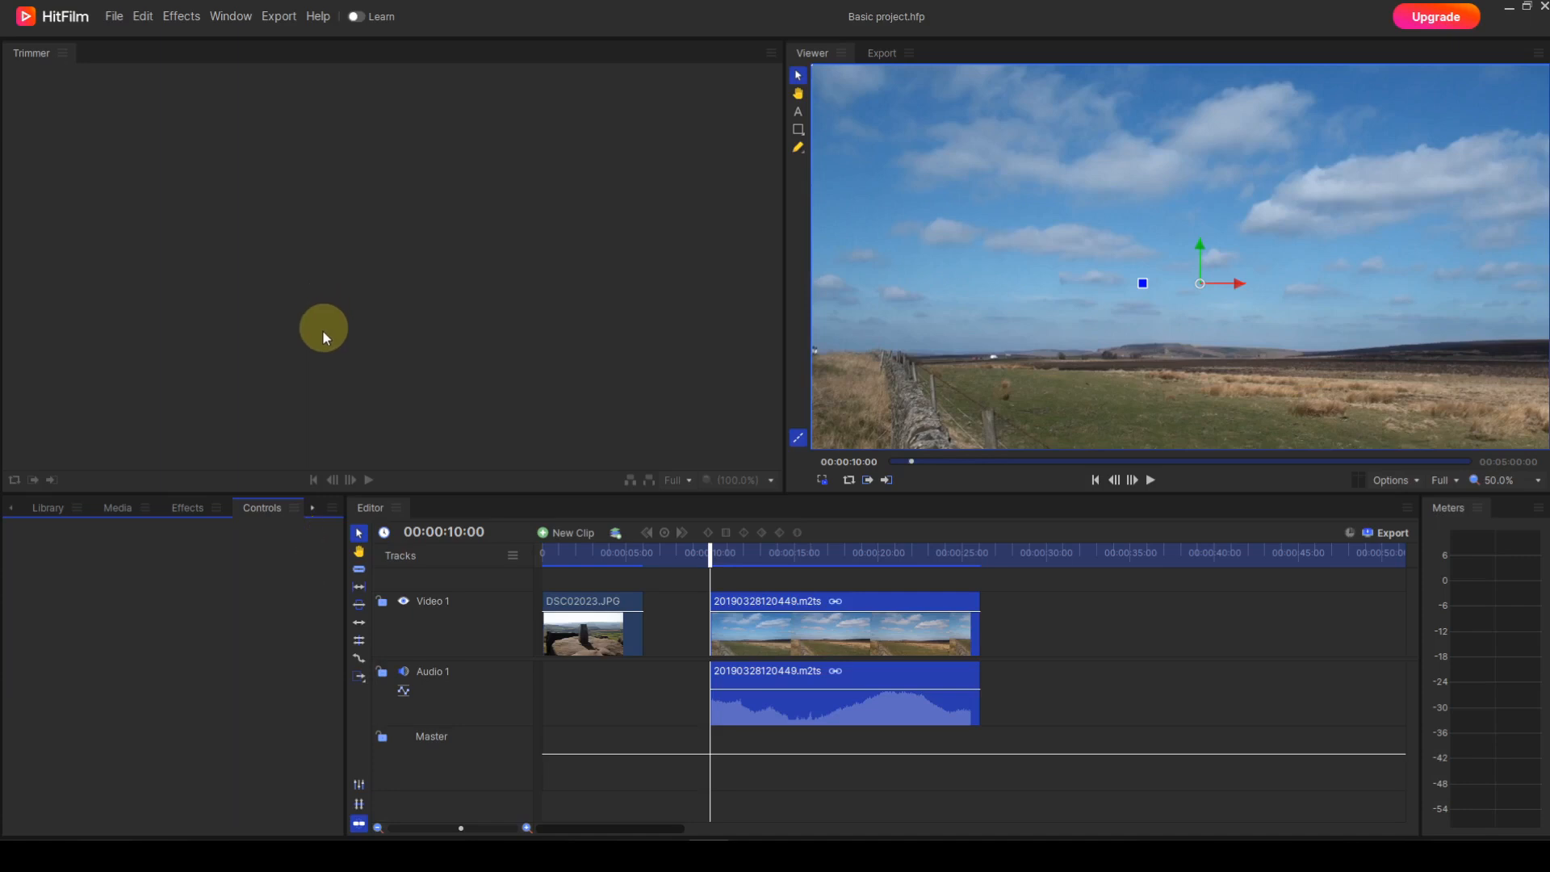
left_click(312, 505)
left_click(313, 507)
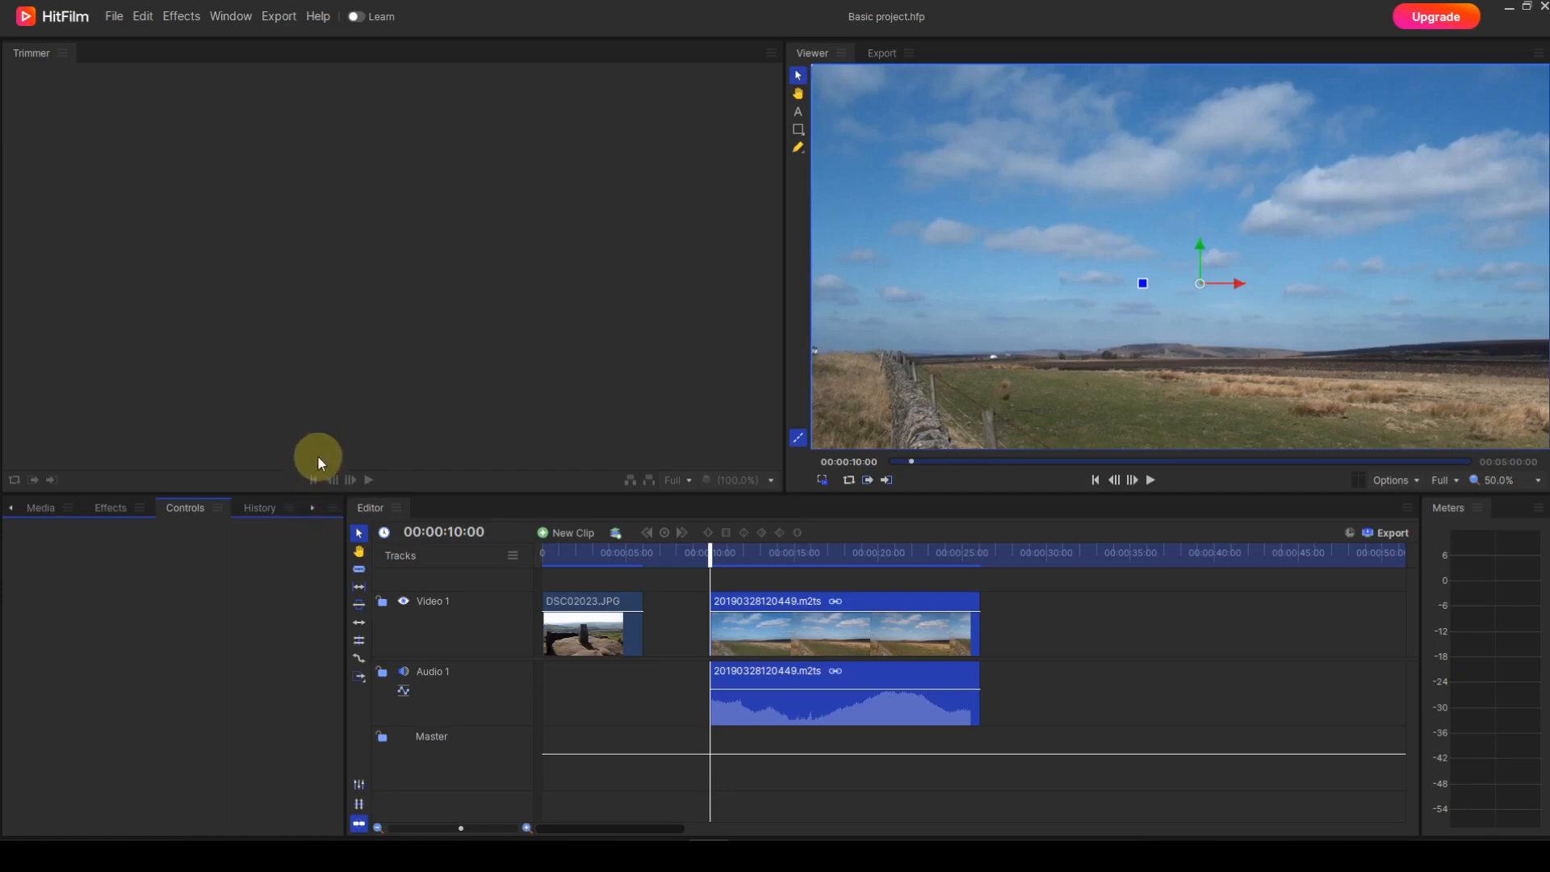
left_click(312, 505)
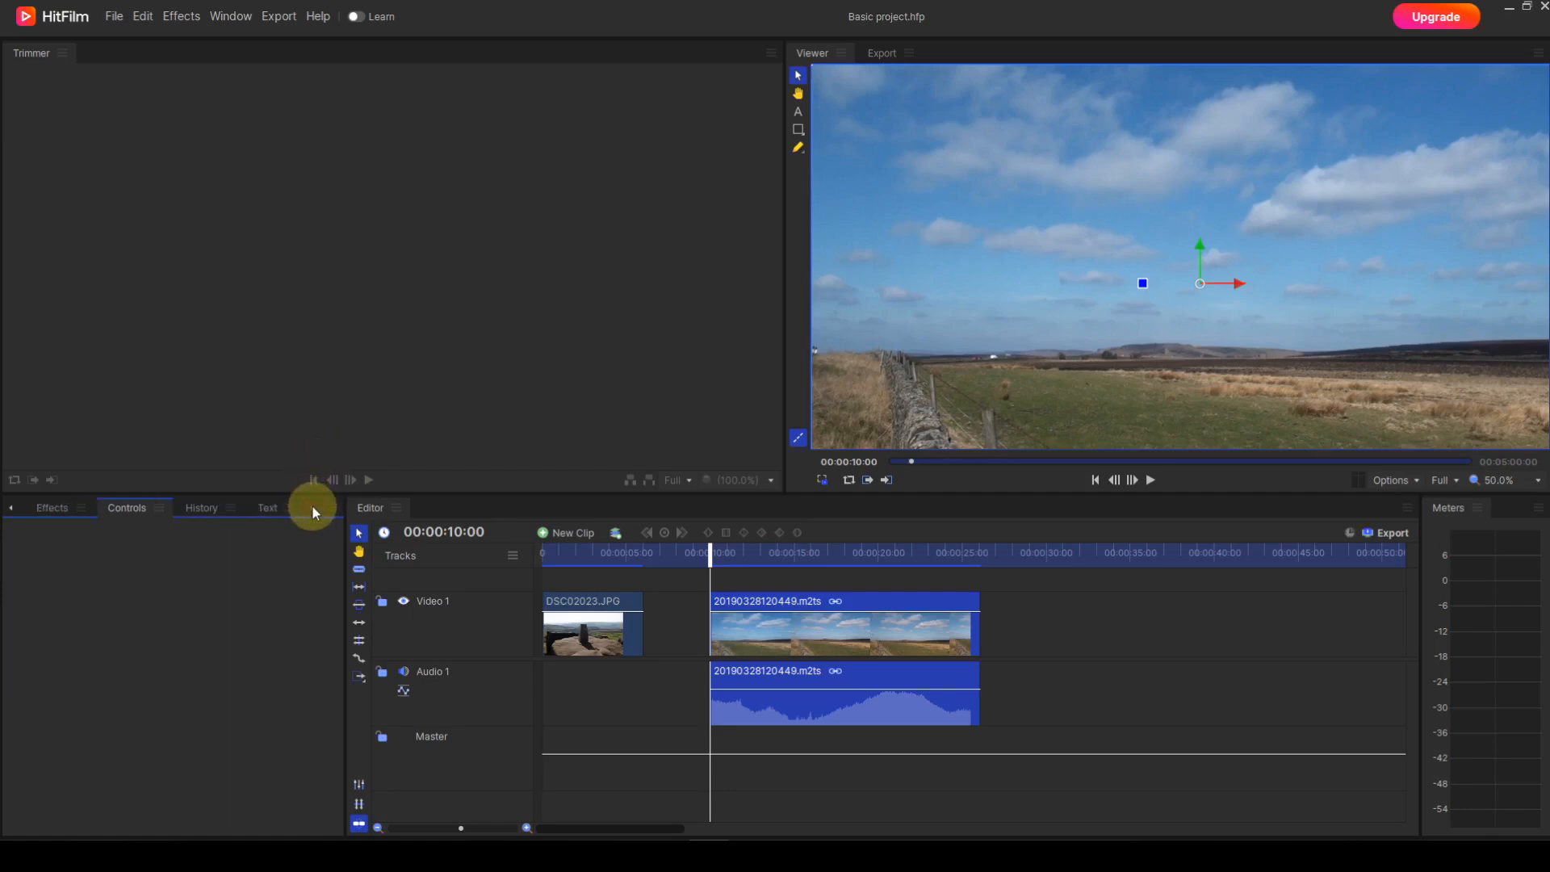
left_click(201, 507)
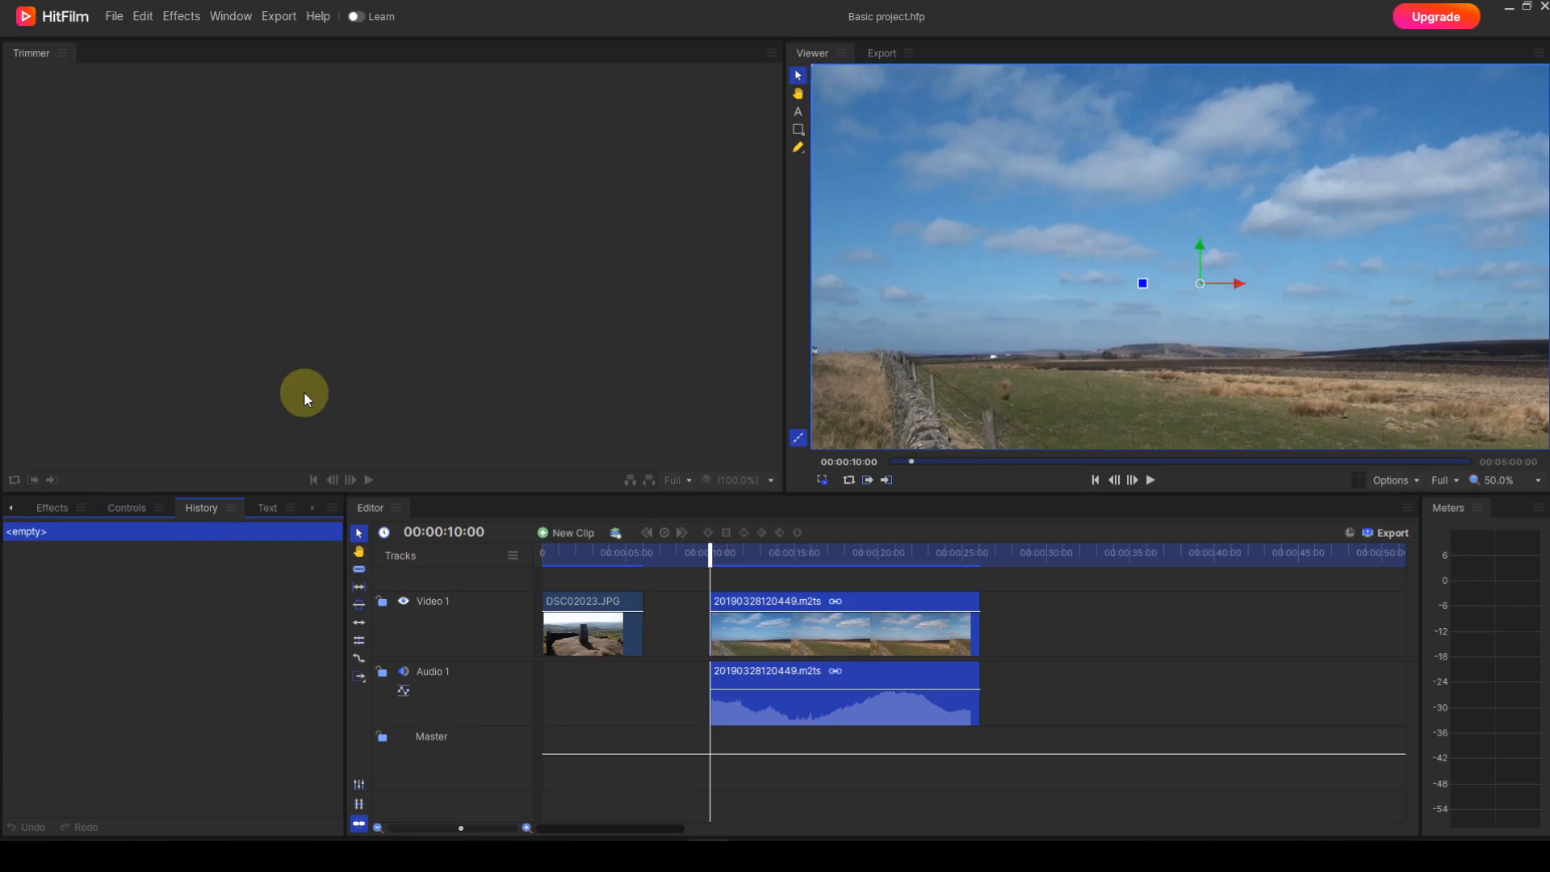
left_click(264, 508)
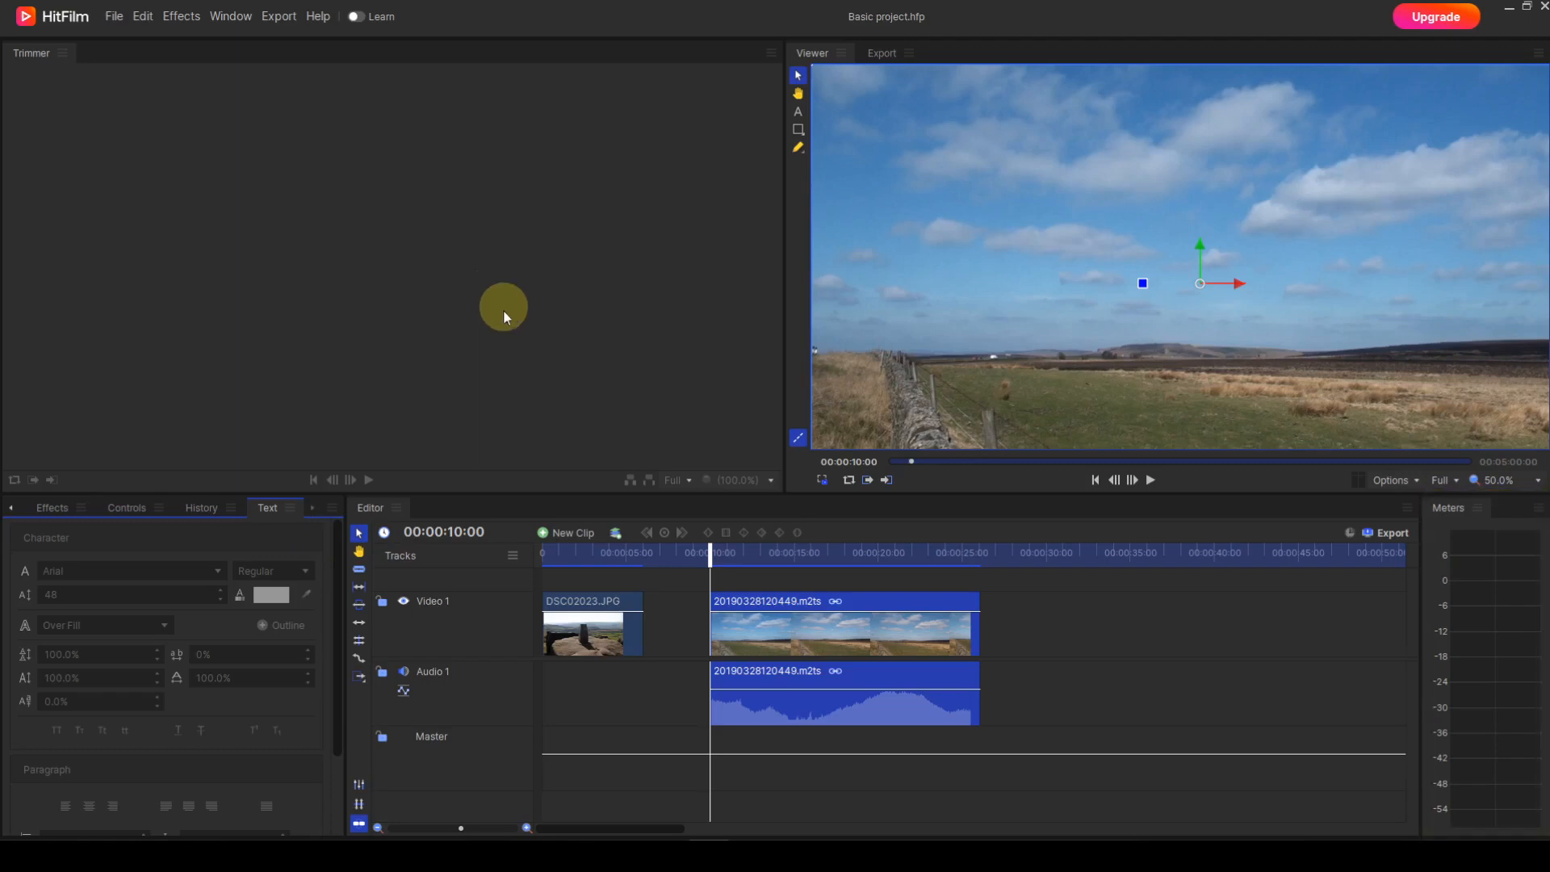
Step: Play the timeline from about 00:00:12:23 and pause it at about 00:00:18:24
left_click(759, 560)
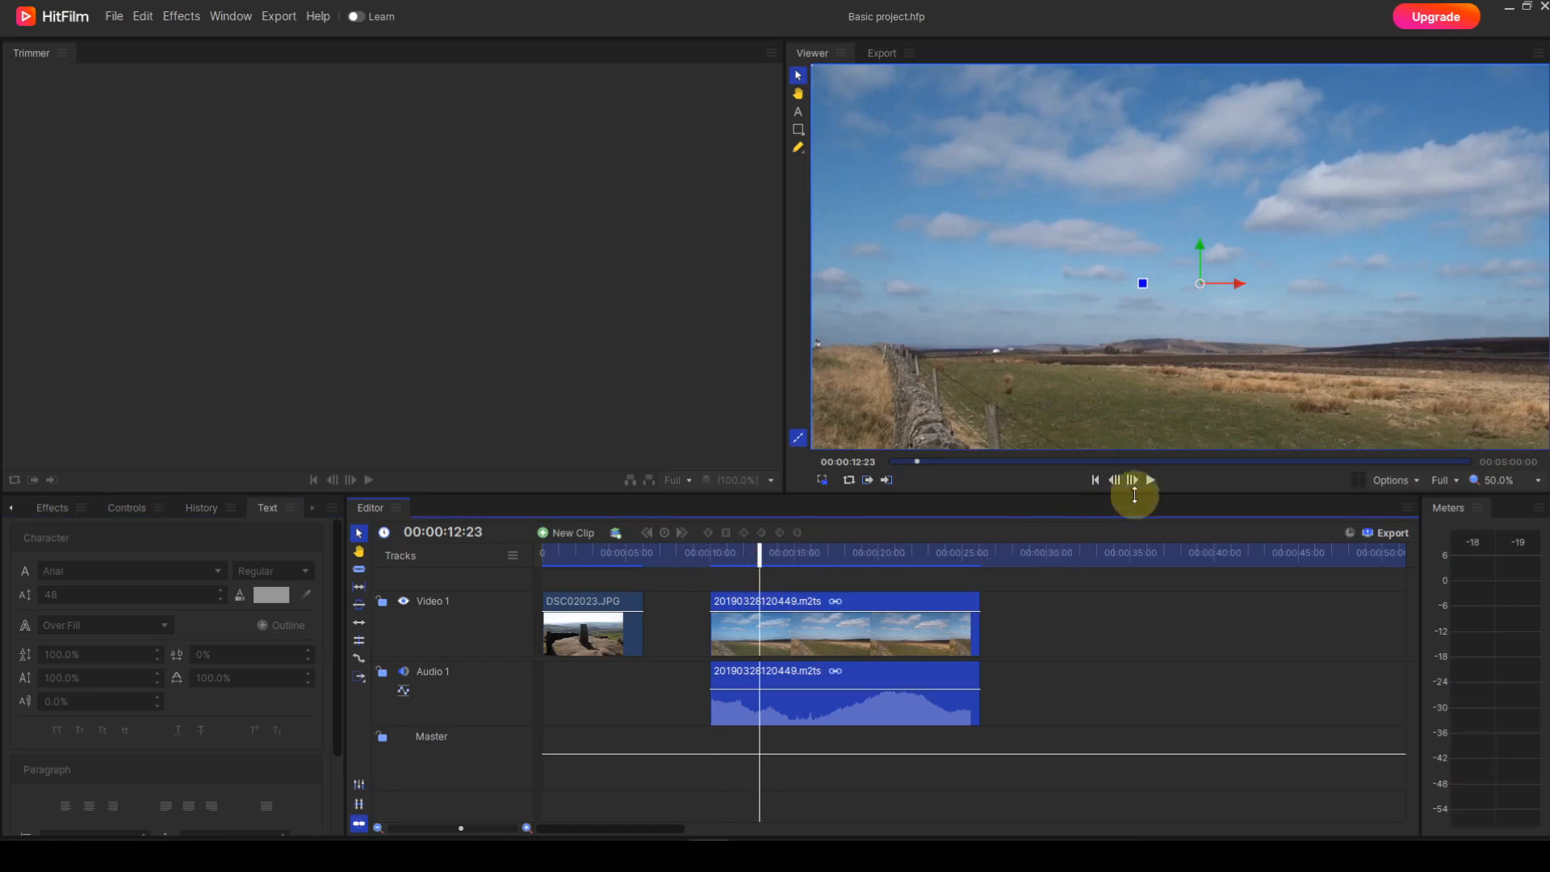
left_click(1151, 481)
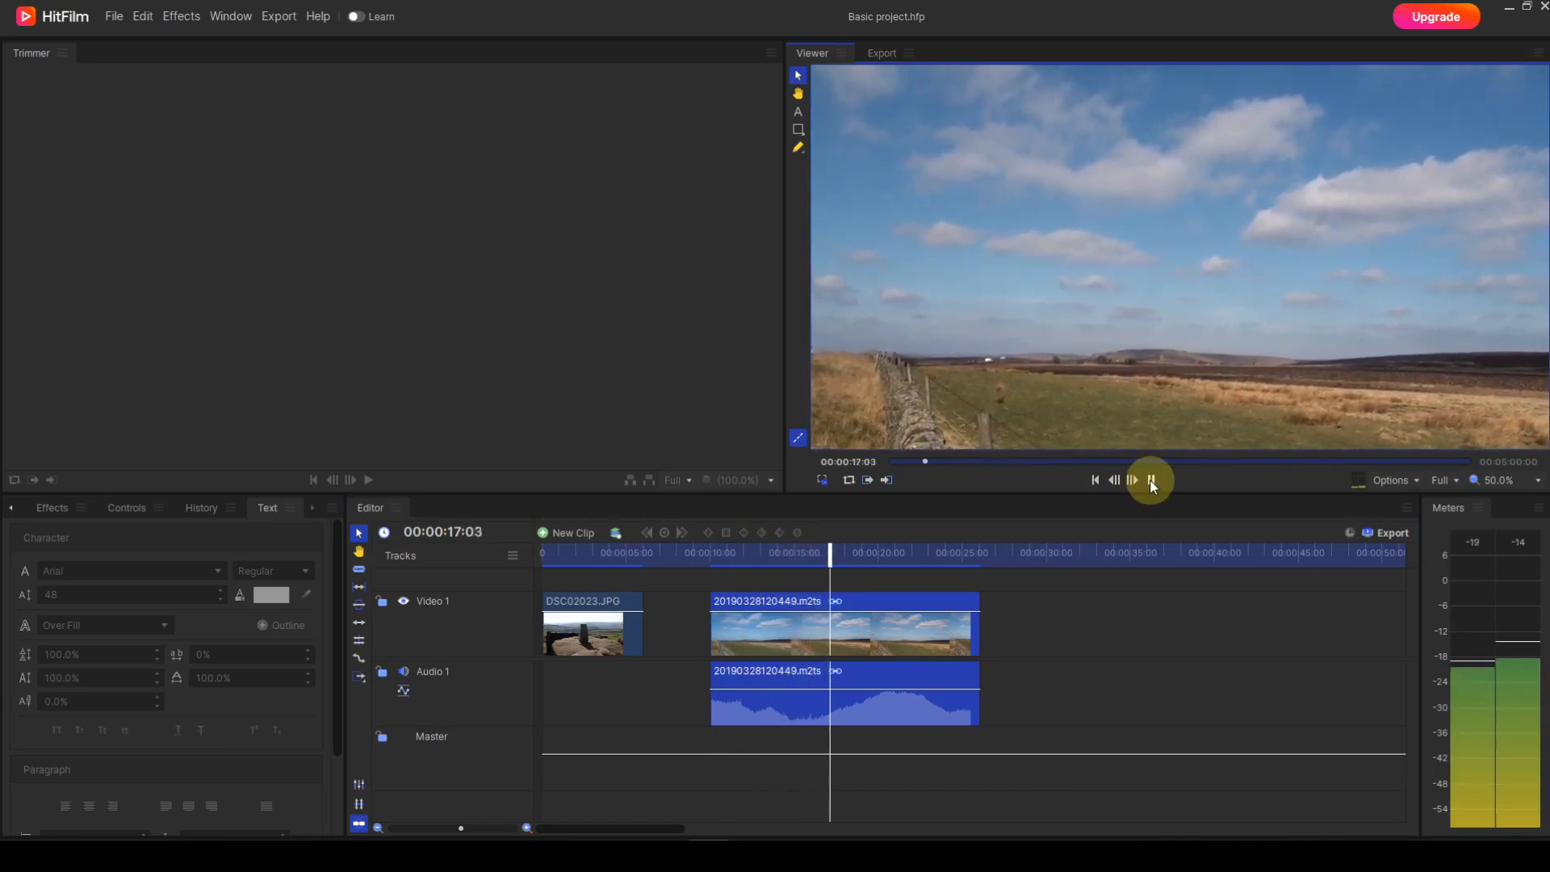
left_click(1149, 479)
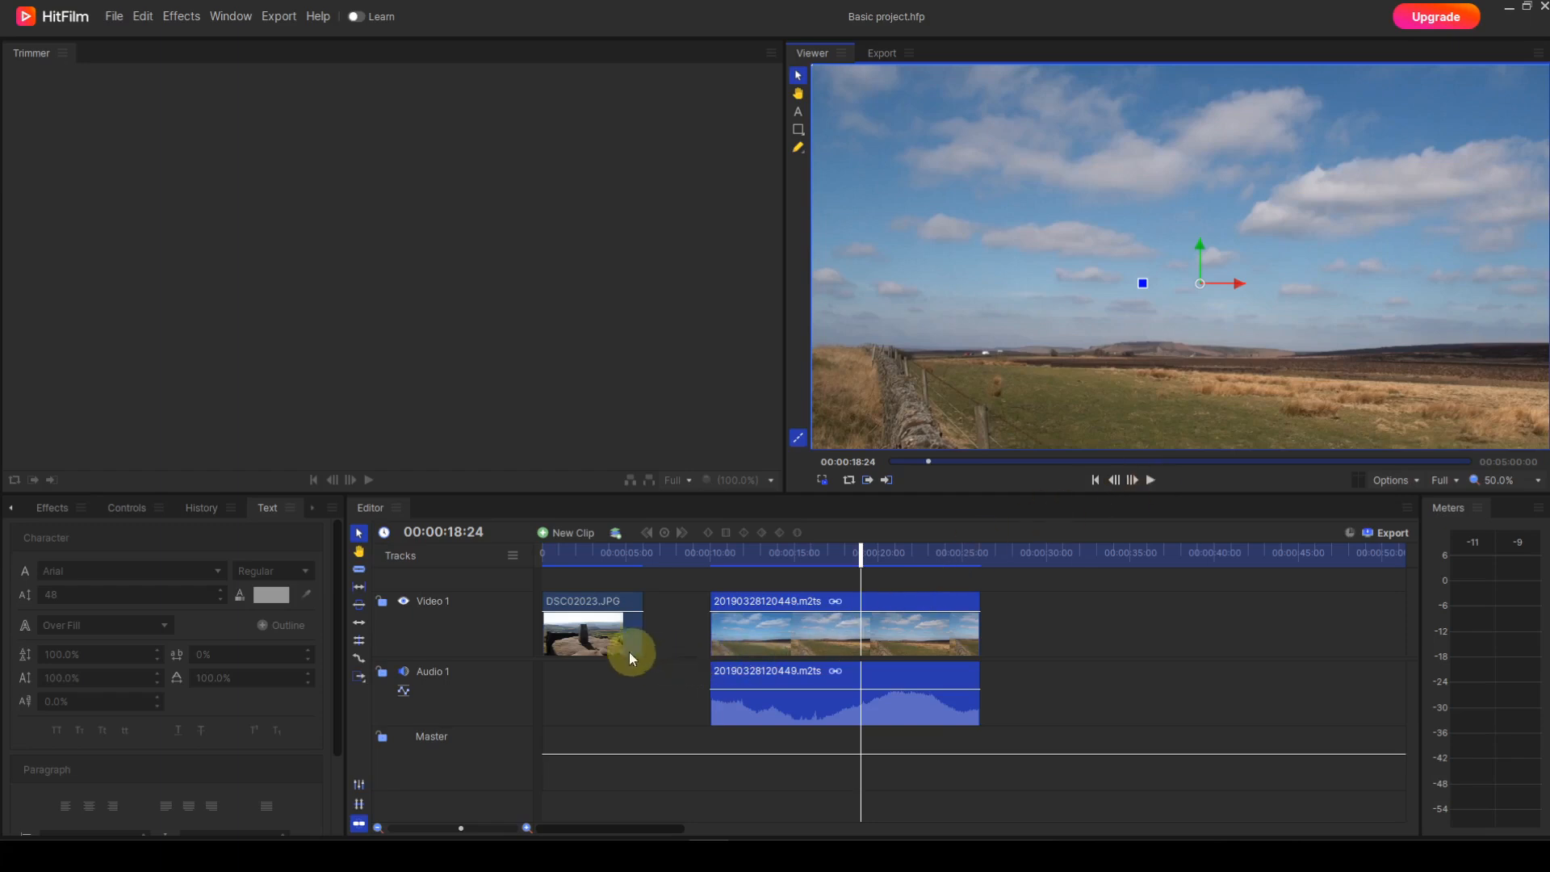
Step: Select the DSC02023.JPG clip on the timeline and load the same image from the project media into the Trimmer
left_click(611, 636)
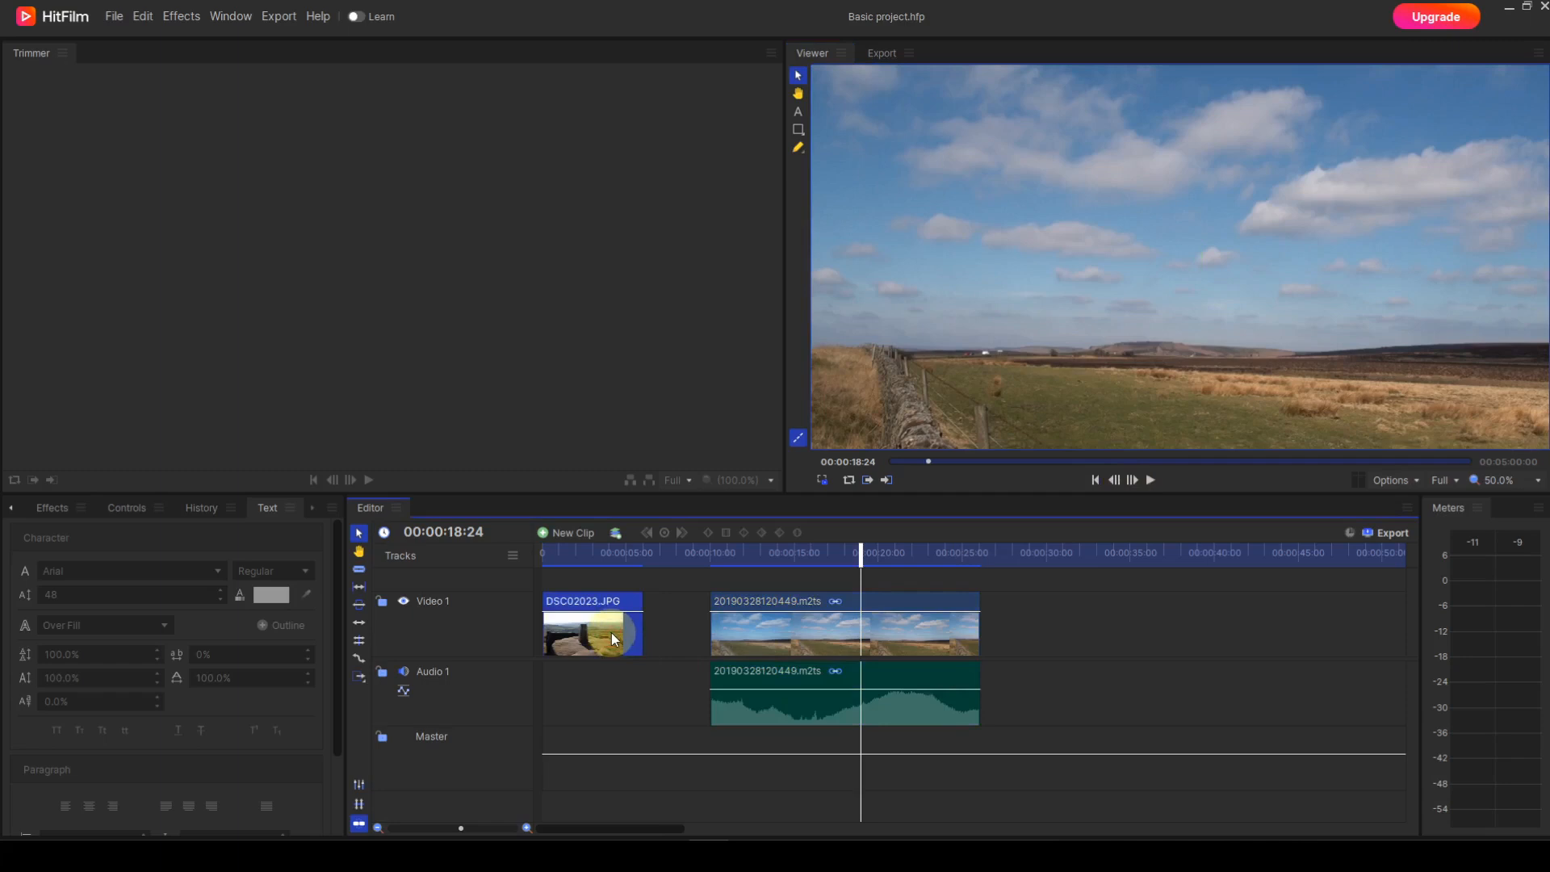
left_click(19, 510)
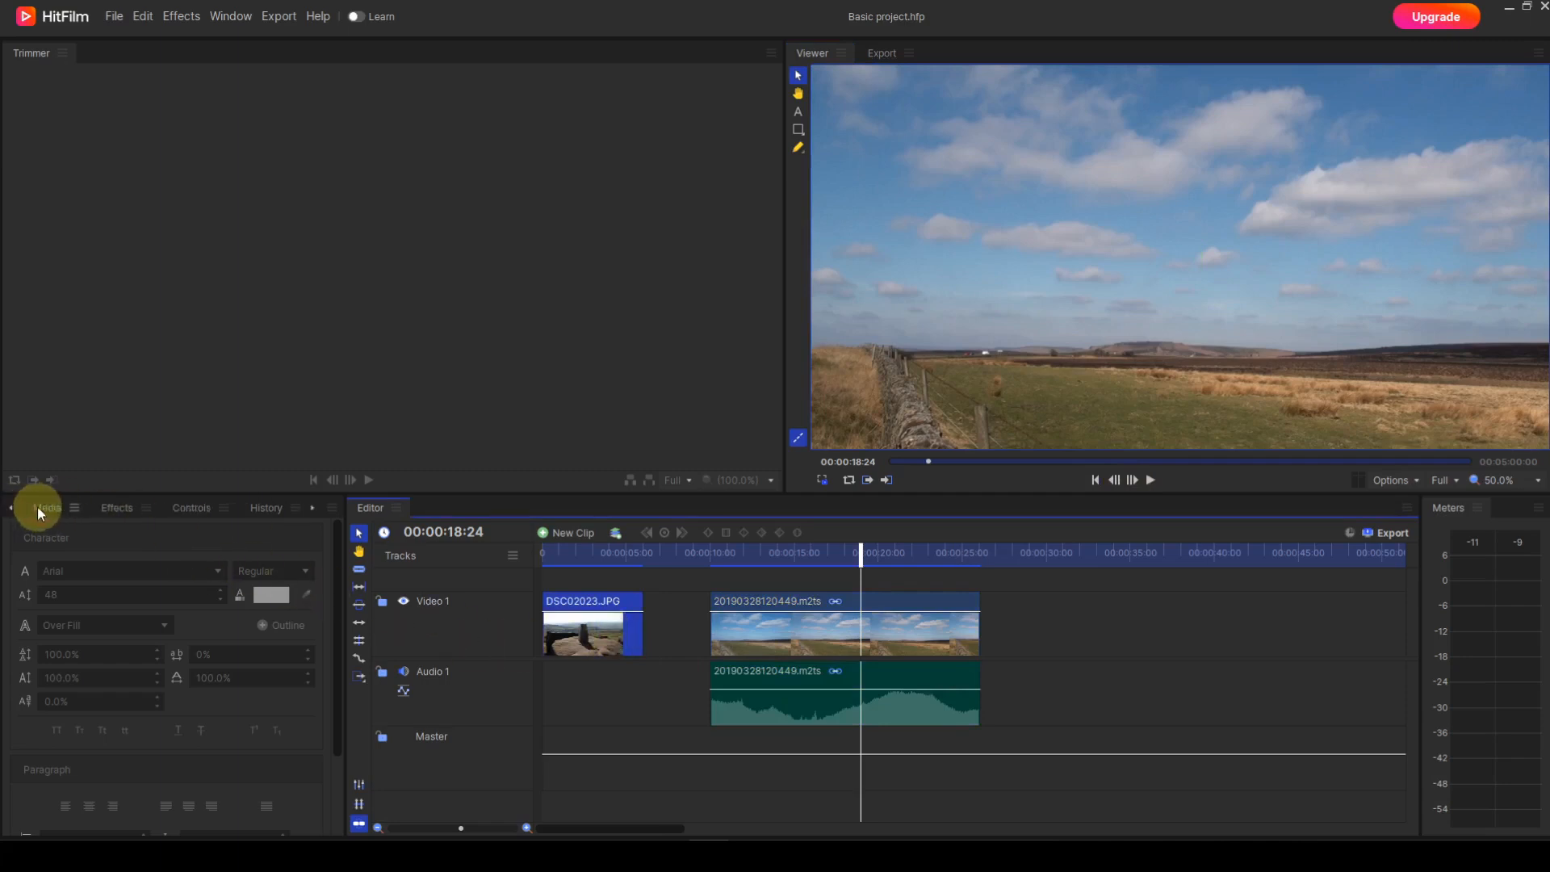
left_click(37, 507)
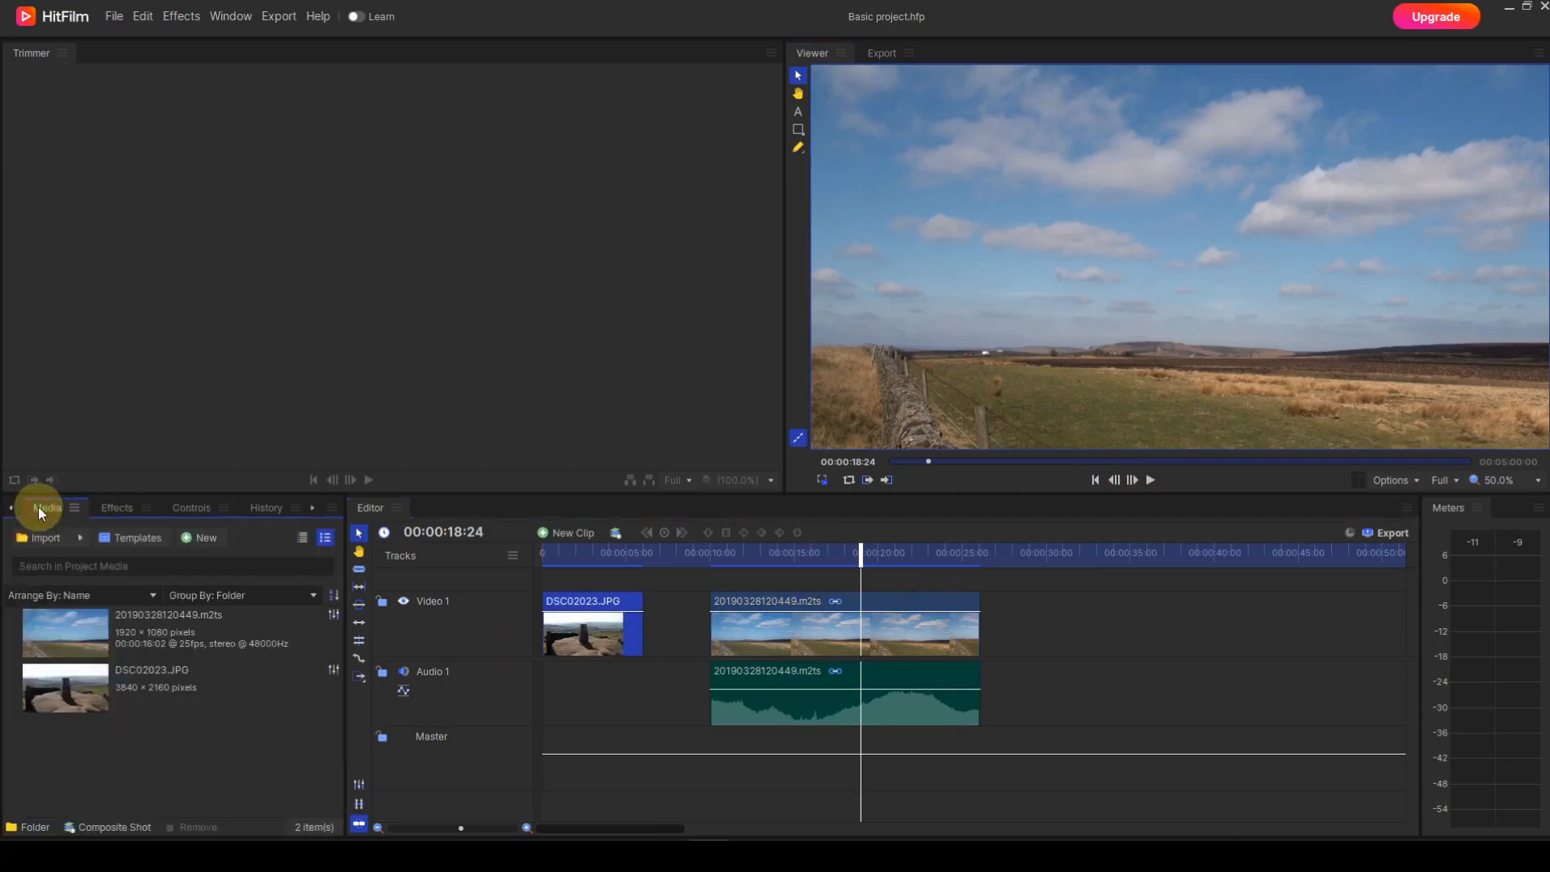
left_click(63, 690)
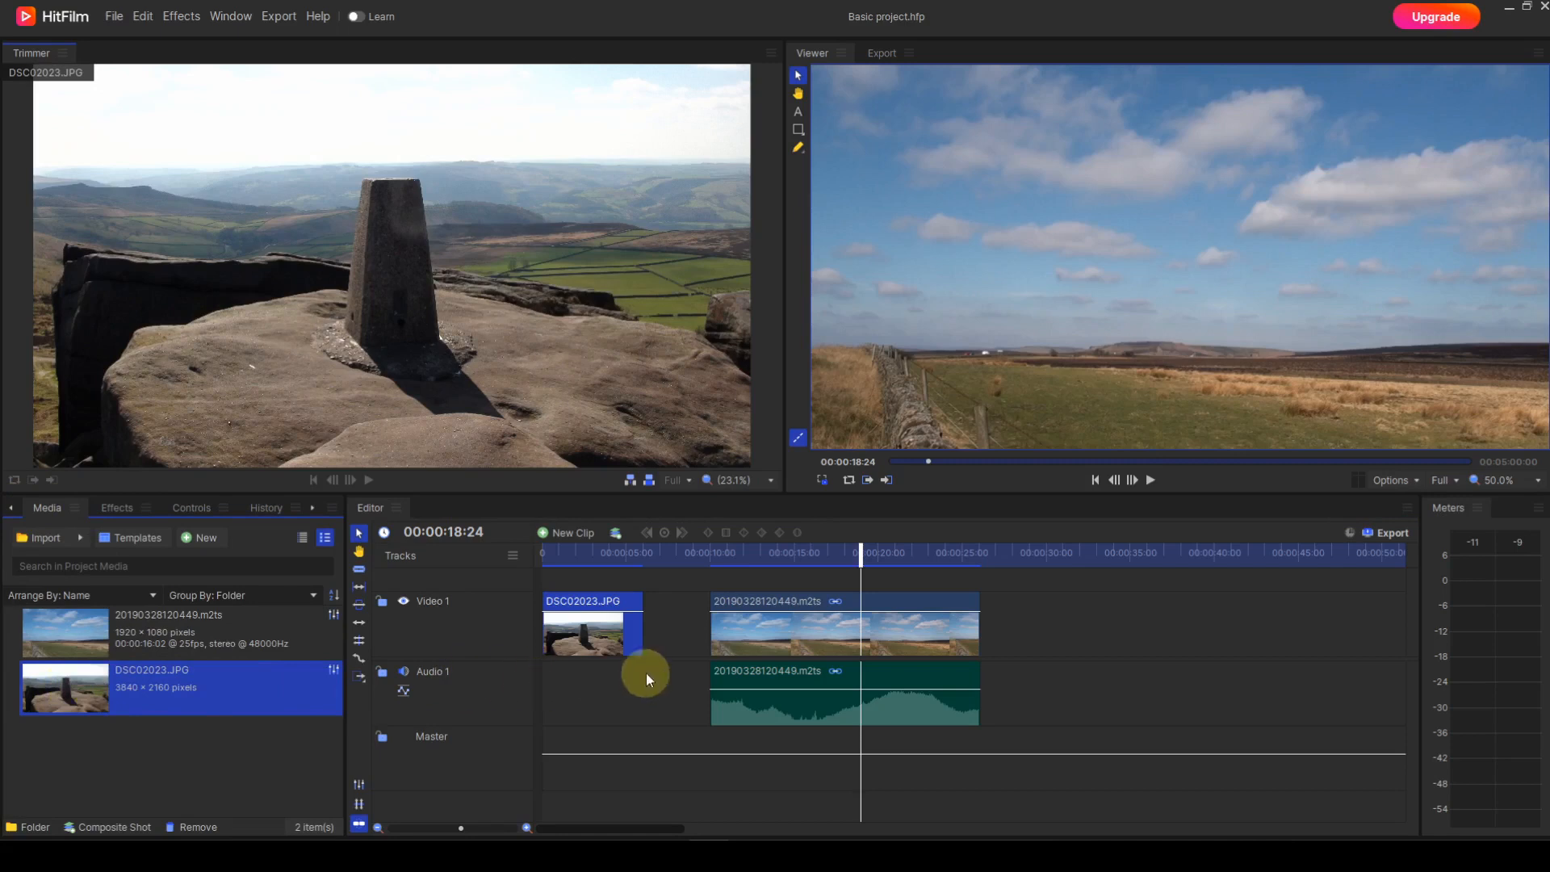
Step: Load the 20190328120449.m2ts timeline clip into the Trimmer and place the timeline playhead at about 00:00:13:07
left_click(757, 635)
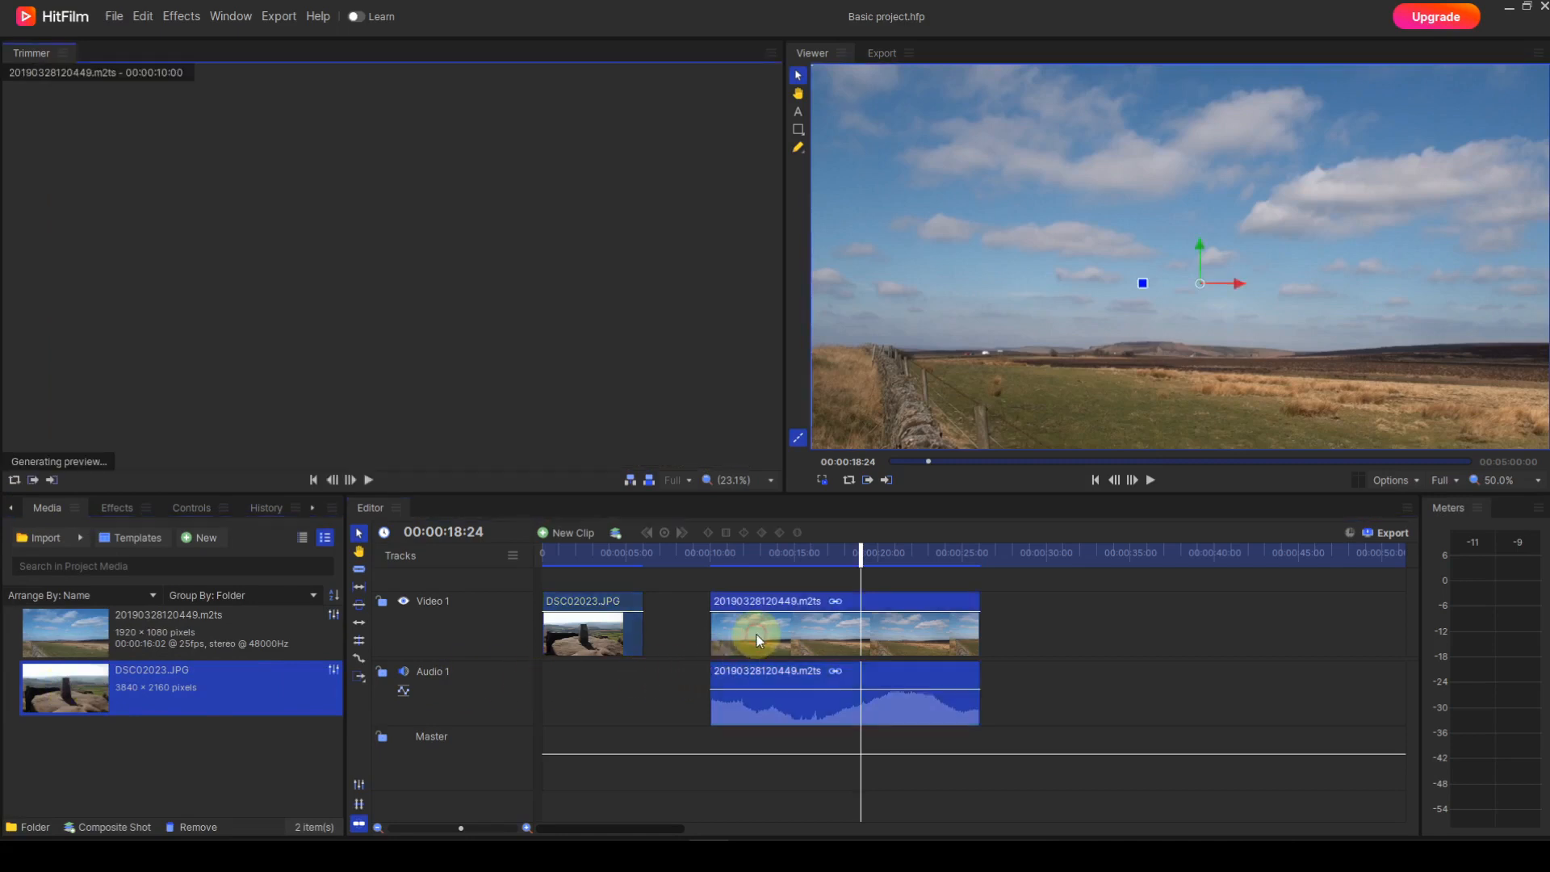
left_click(759, 581)
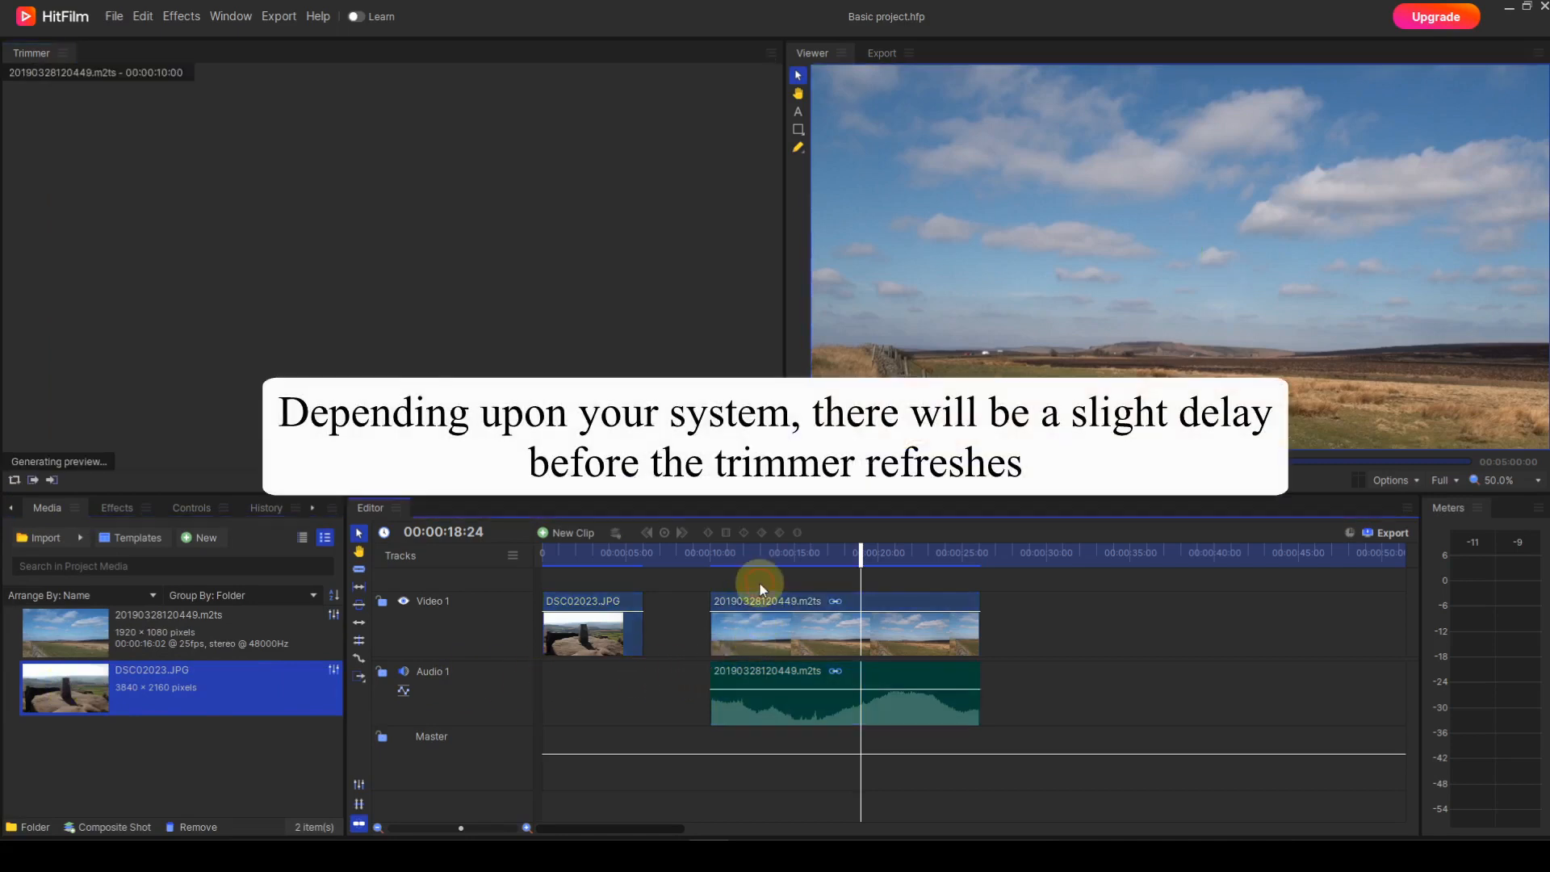
left_click(764, 563)
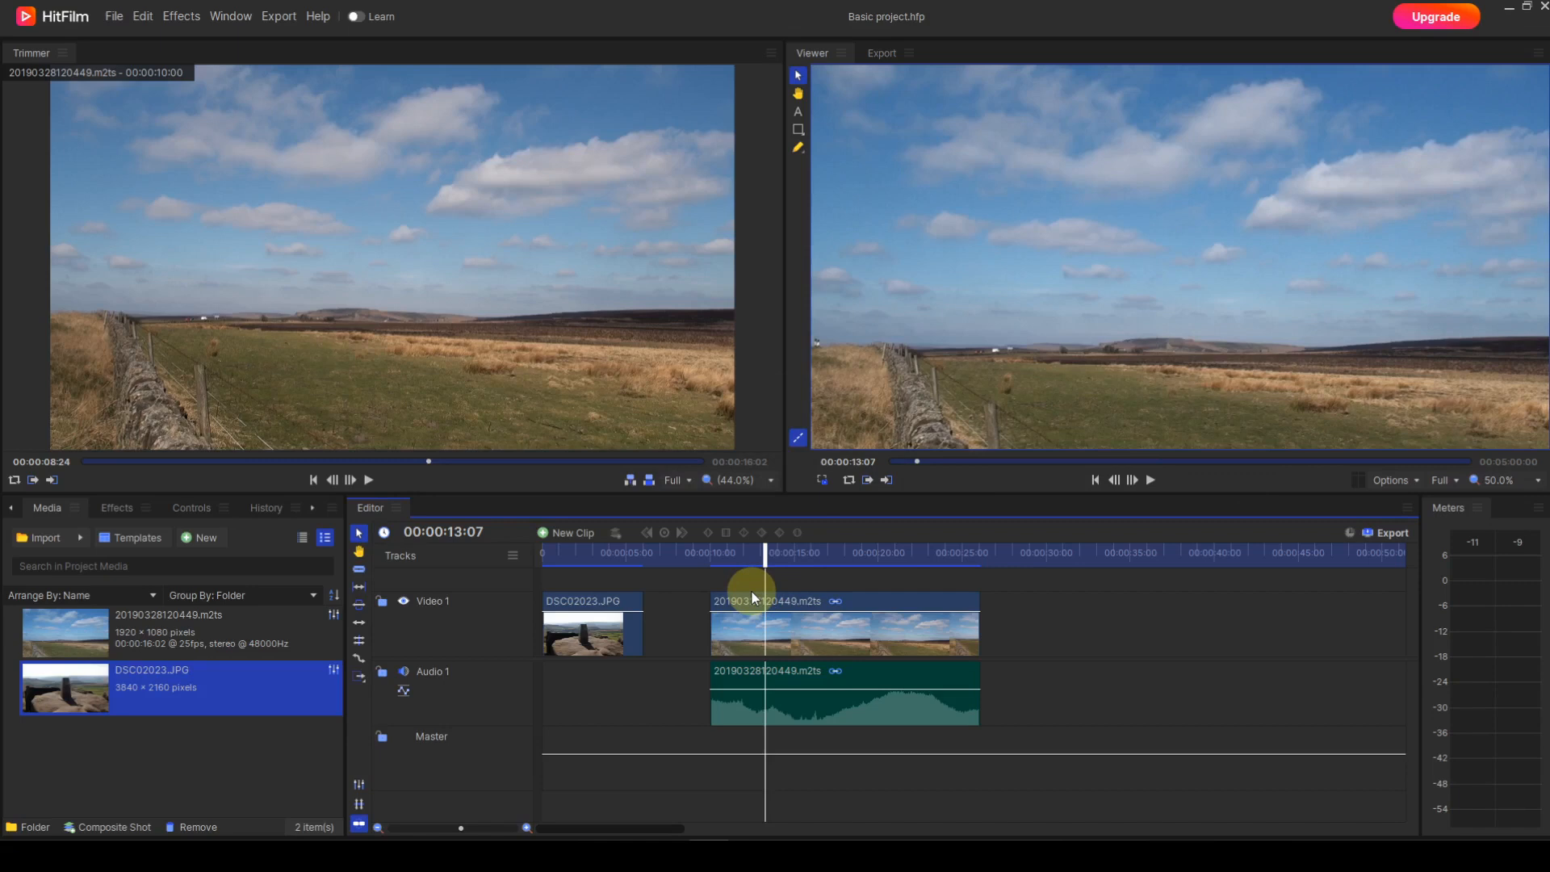
Step: Select the DSC02023.JPG clip on the timeline and move the playhead to the start of the video clip at 00:00:10:00
left_click(607, 628)
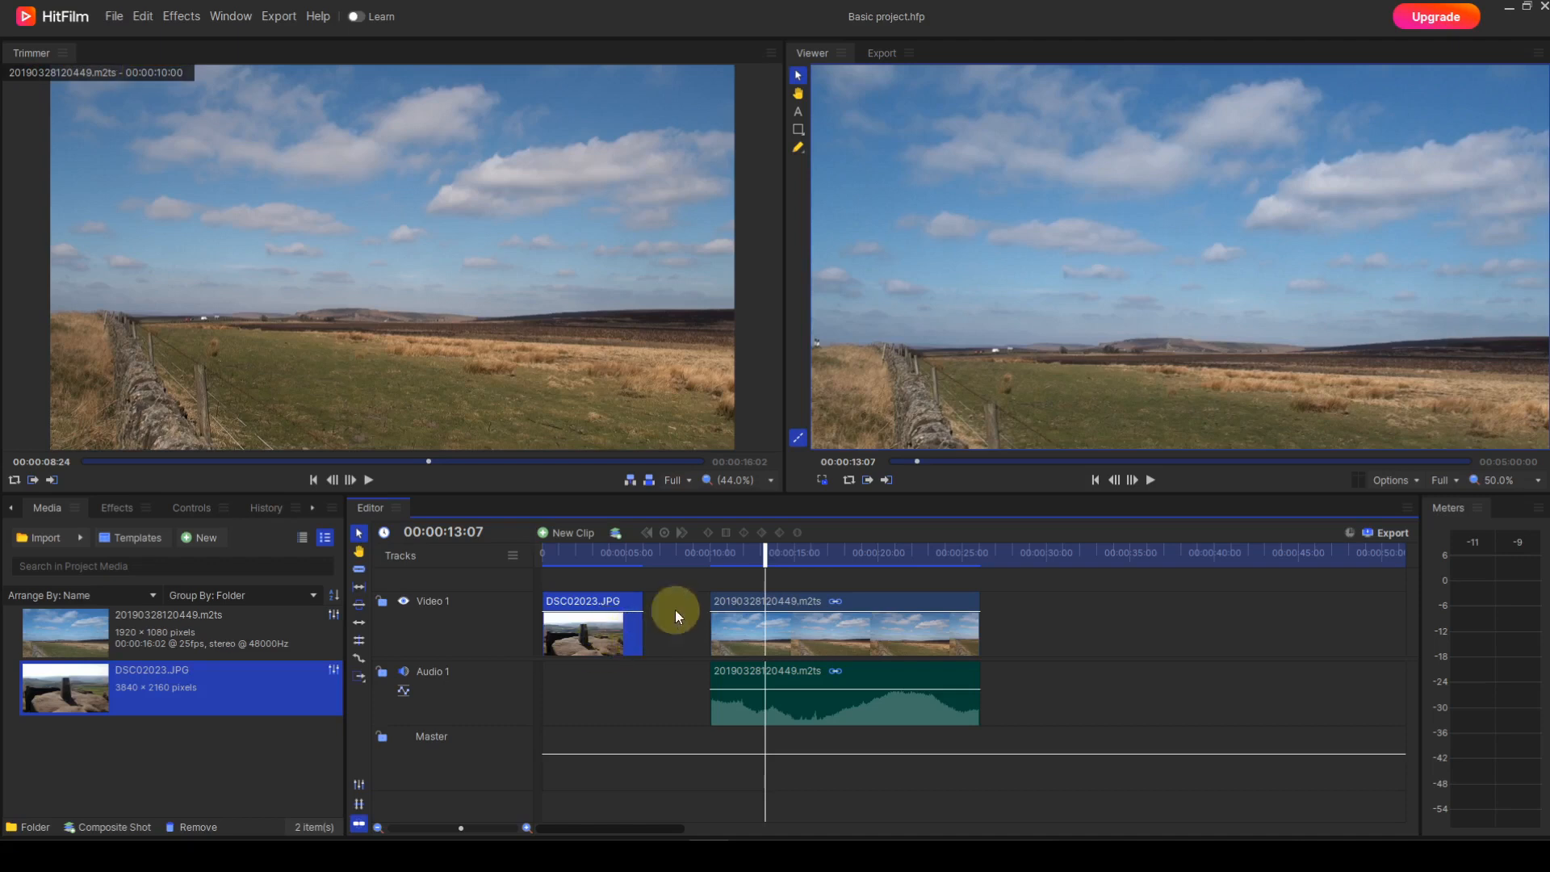
left_click(713, 558)
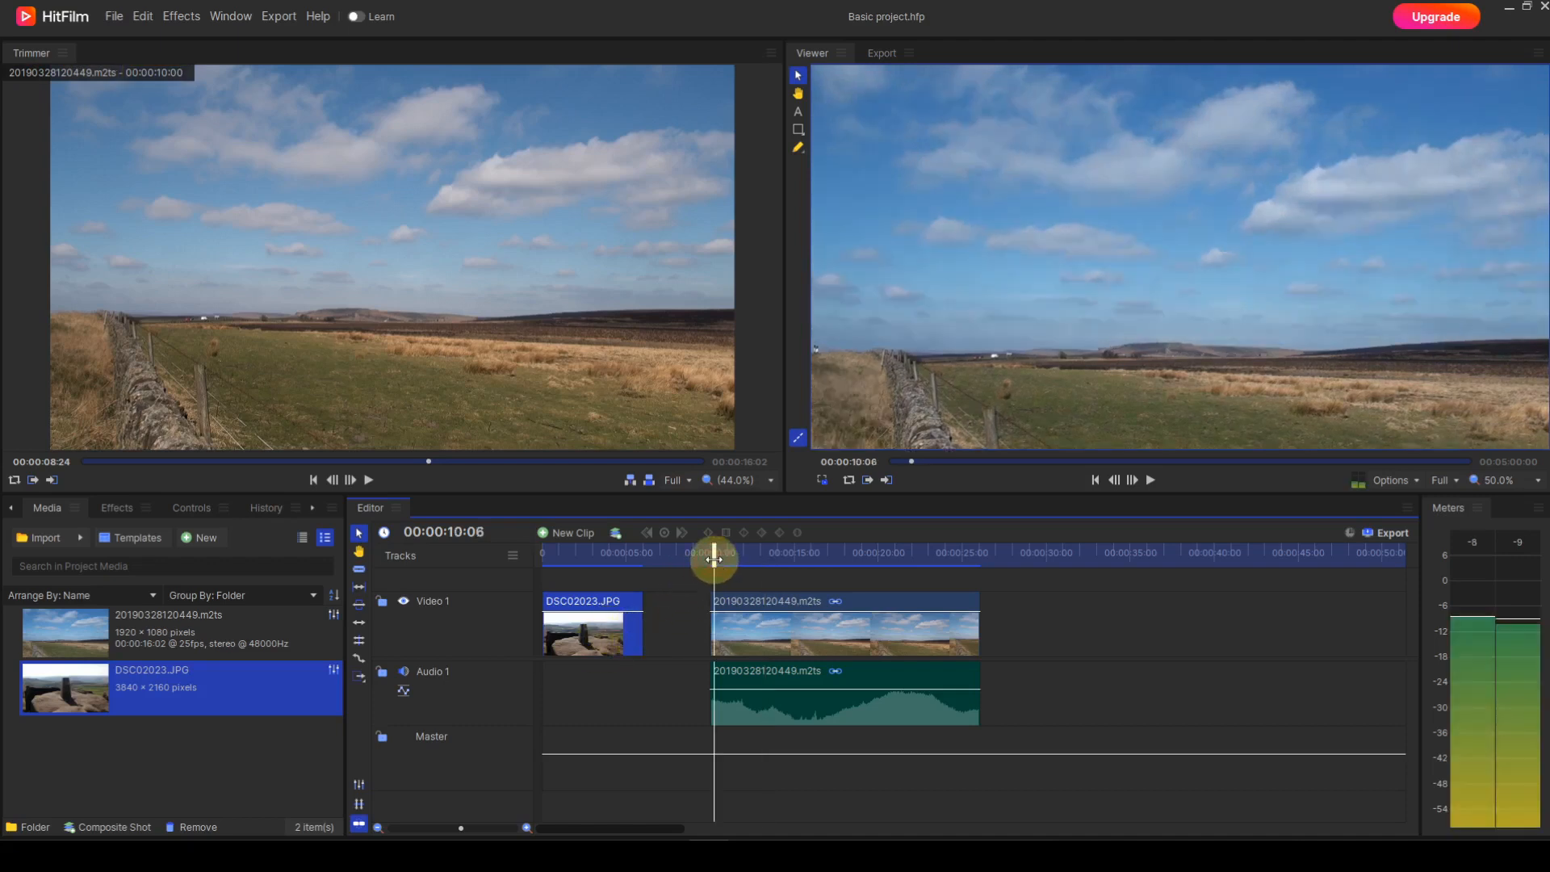
left_click_drag(714, 559, 710, 561)
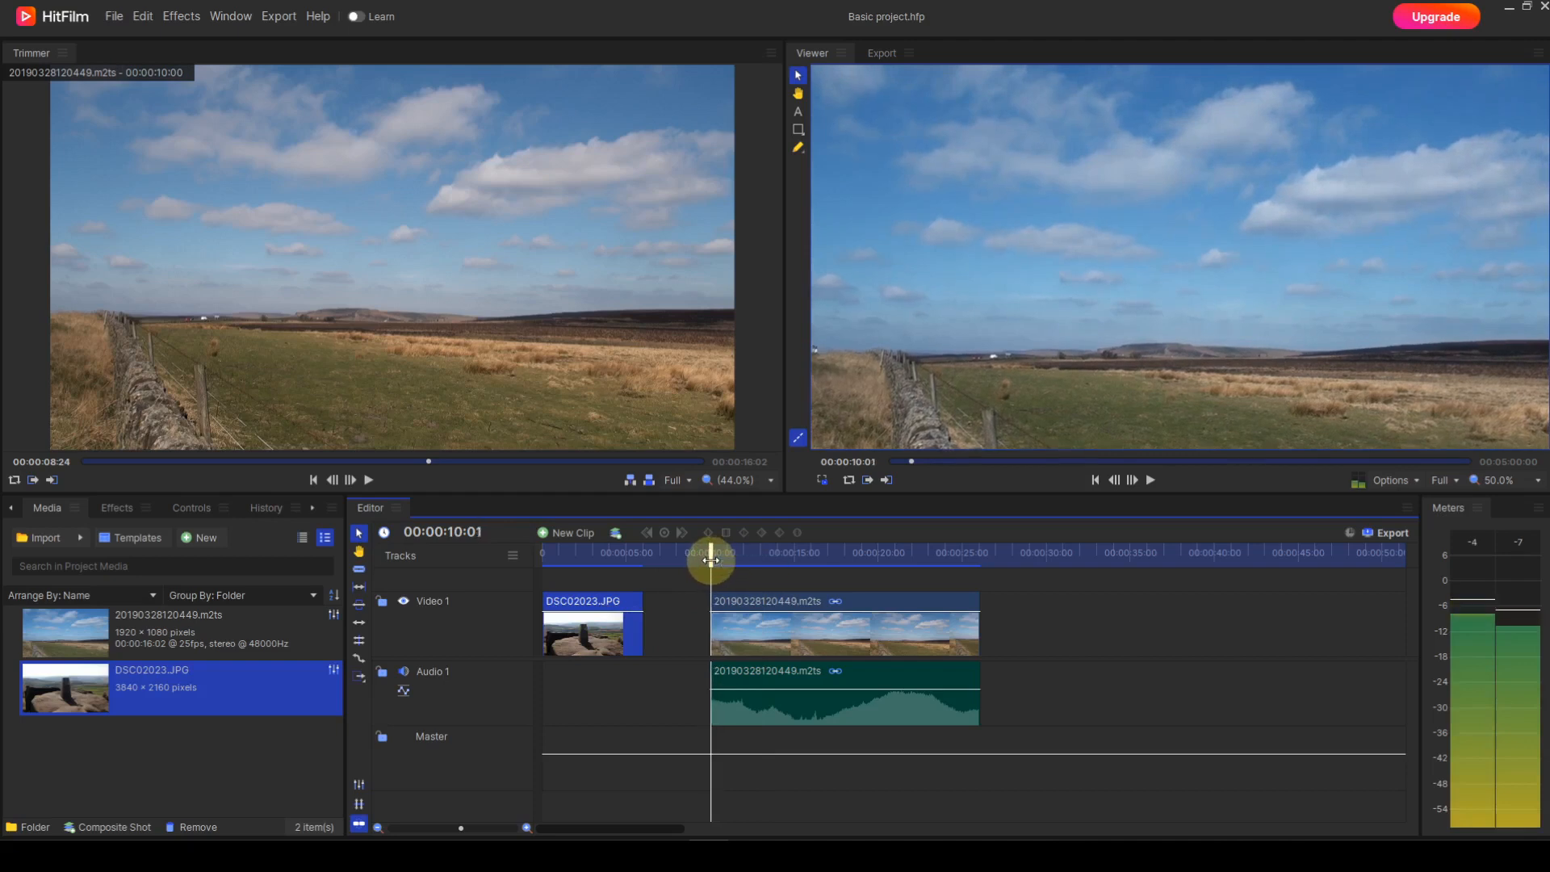
left_click(710, 560)
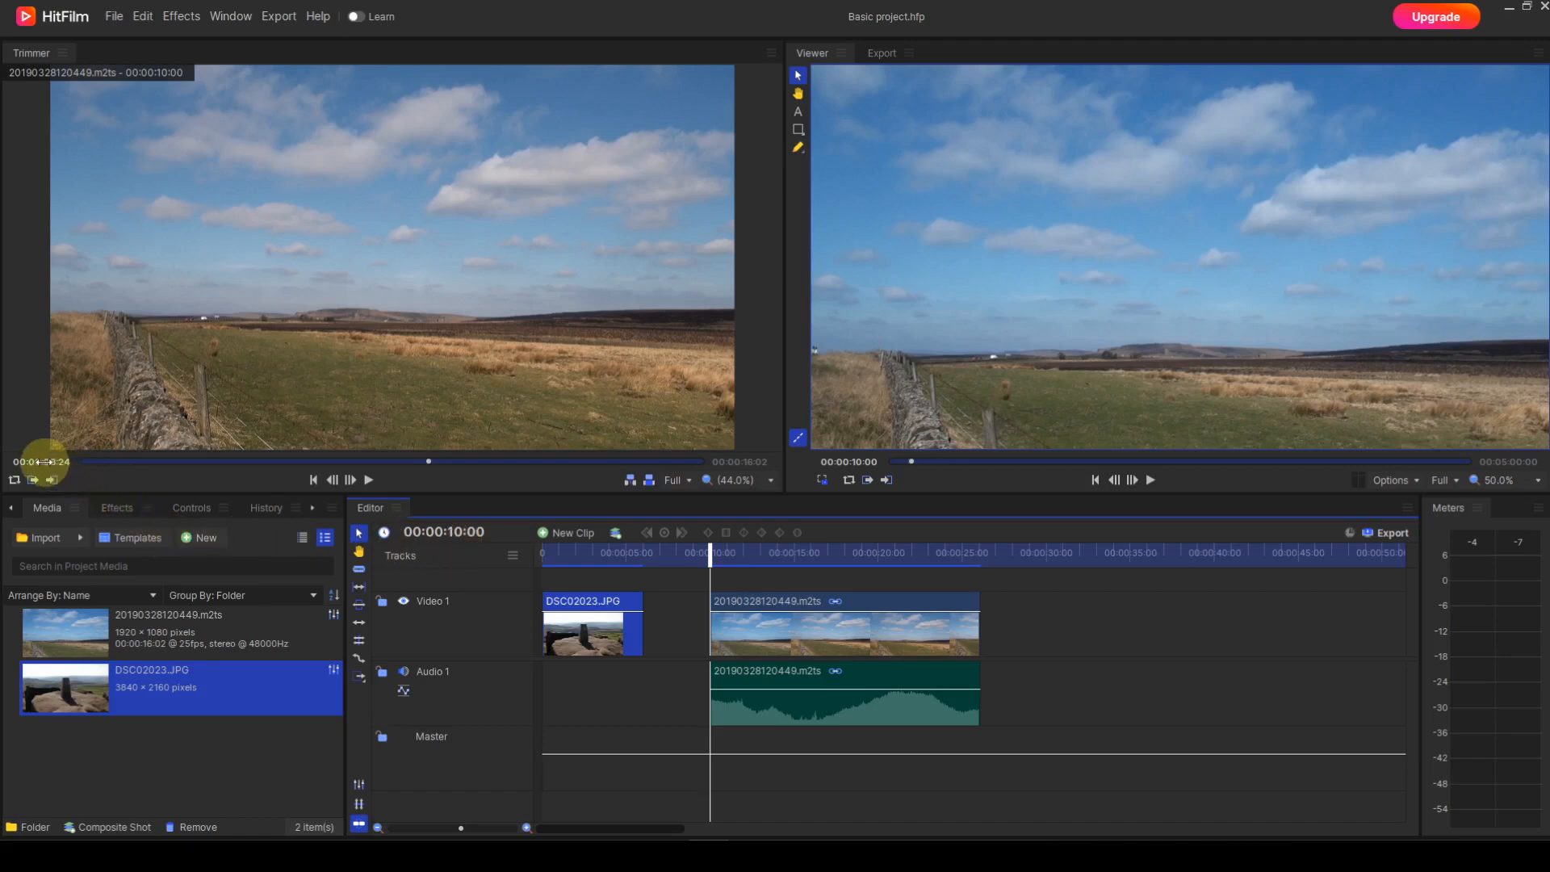
Step: Scrub the 20190328120449.m2ts clip in the Trimmer to 00:00:09:11
left_click_drag(43, 461, 47, 462)
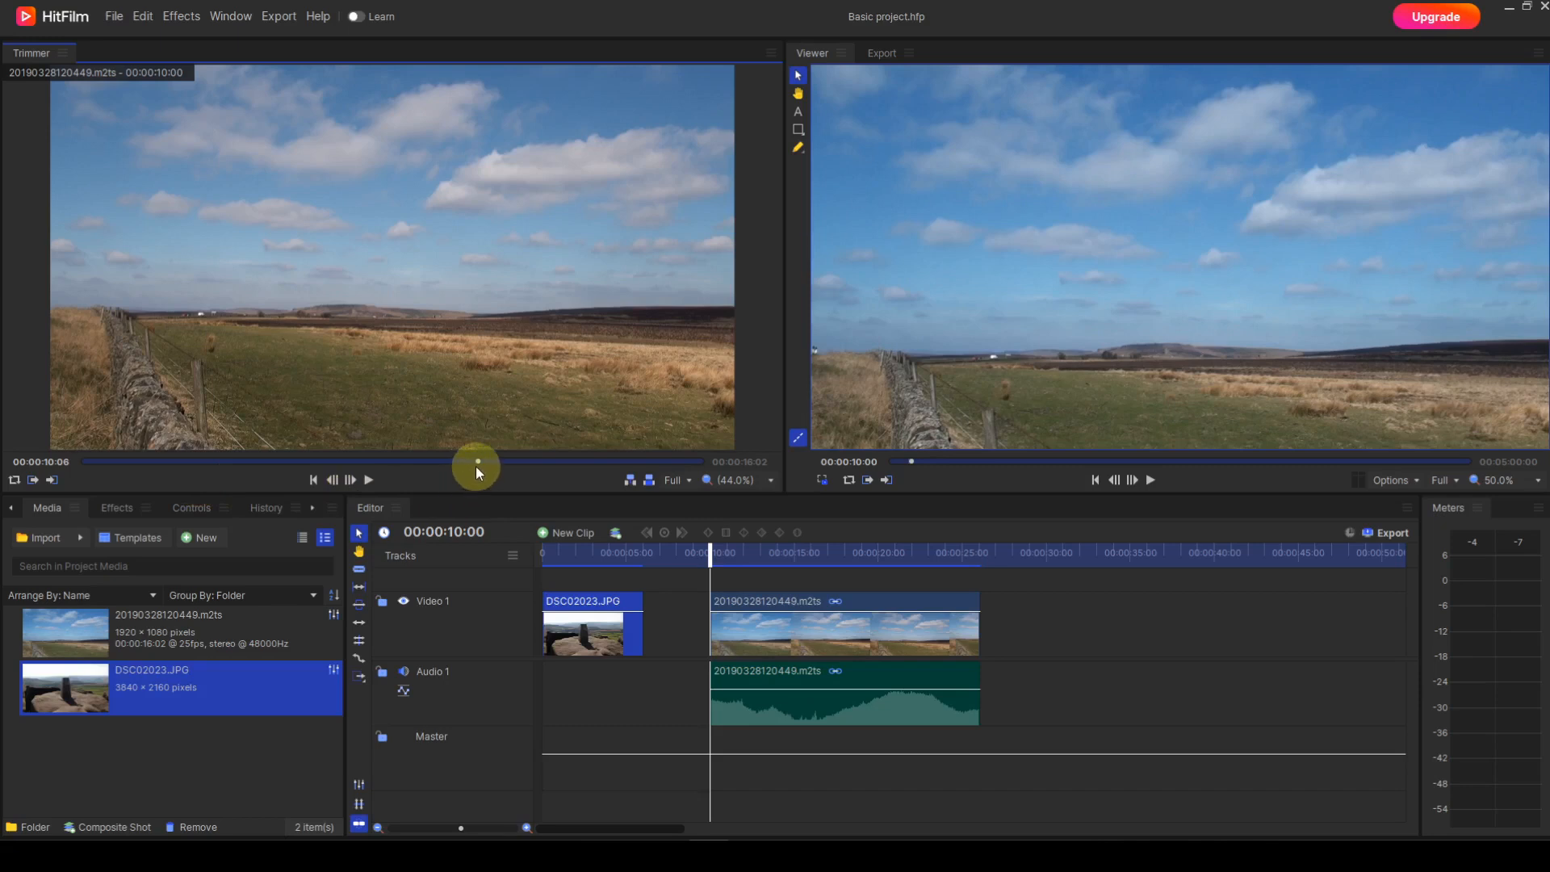
left_click_drag(478, 461, 448, 468)
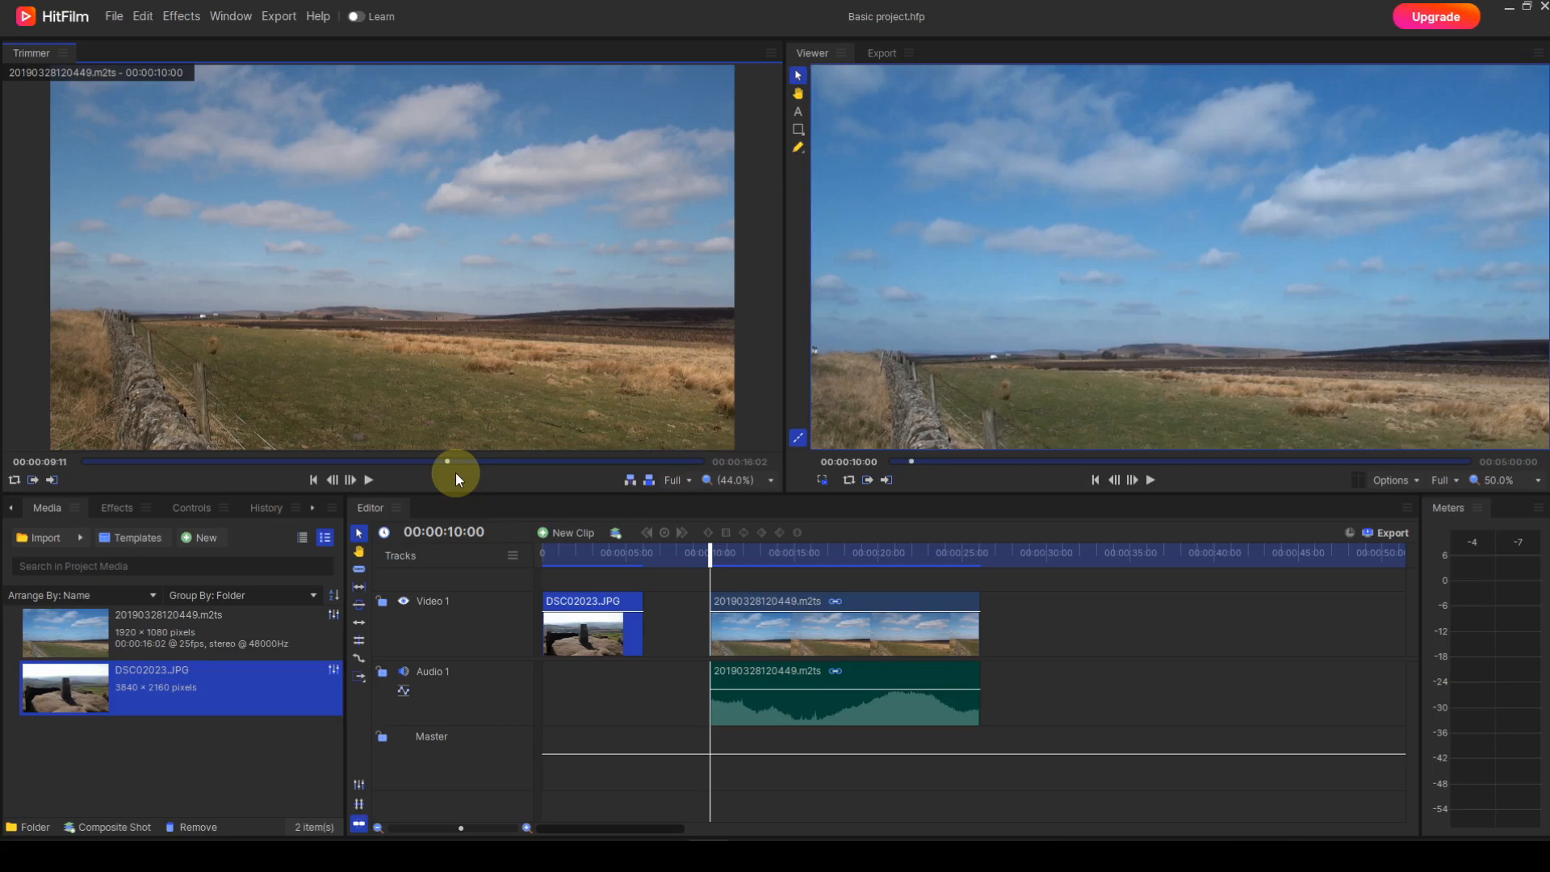
Step: Display the Trimmer's current position as frames and switch it back to time
right_click(36, 462)
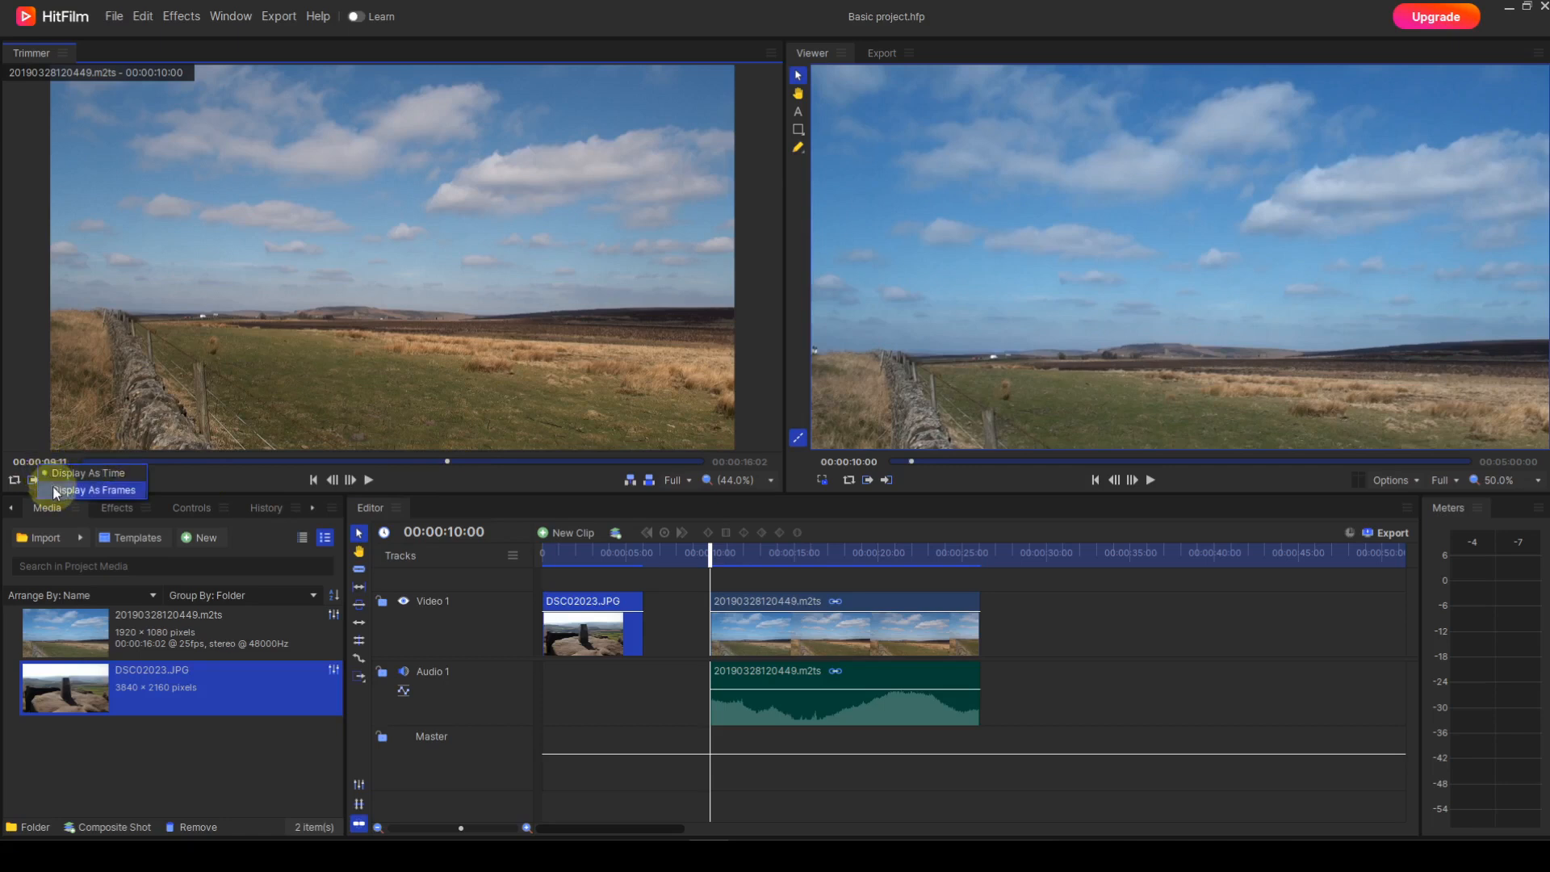
left_click(55, 490)
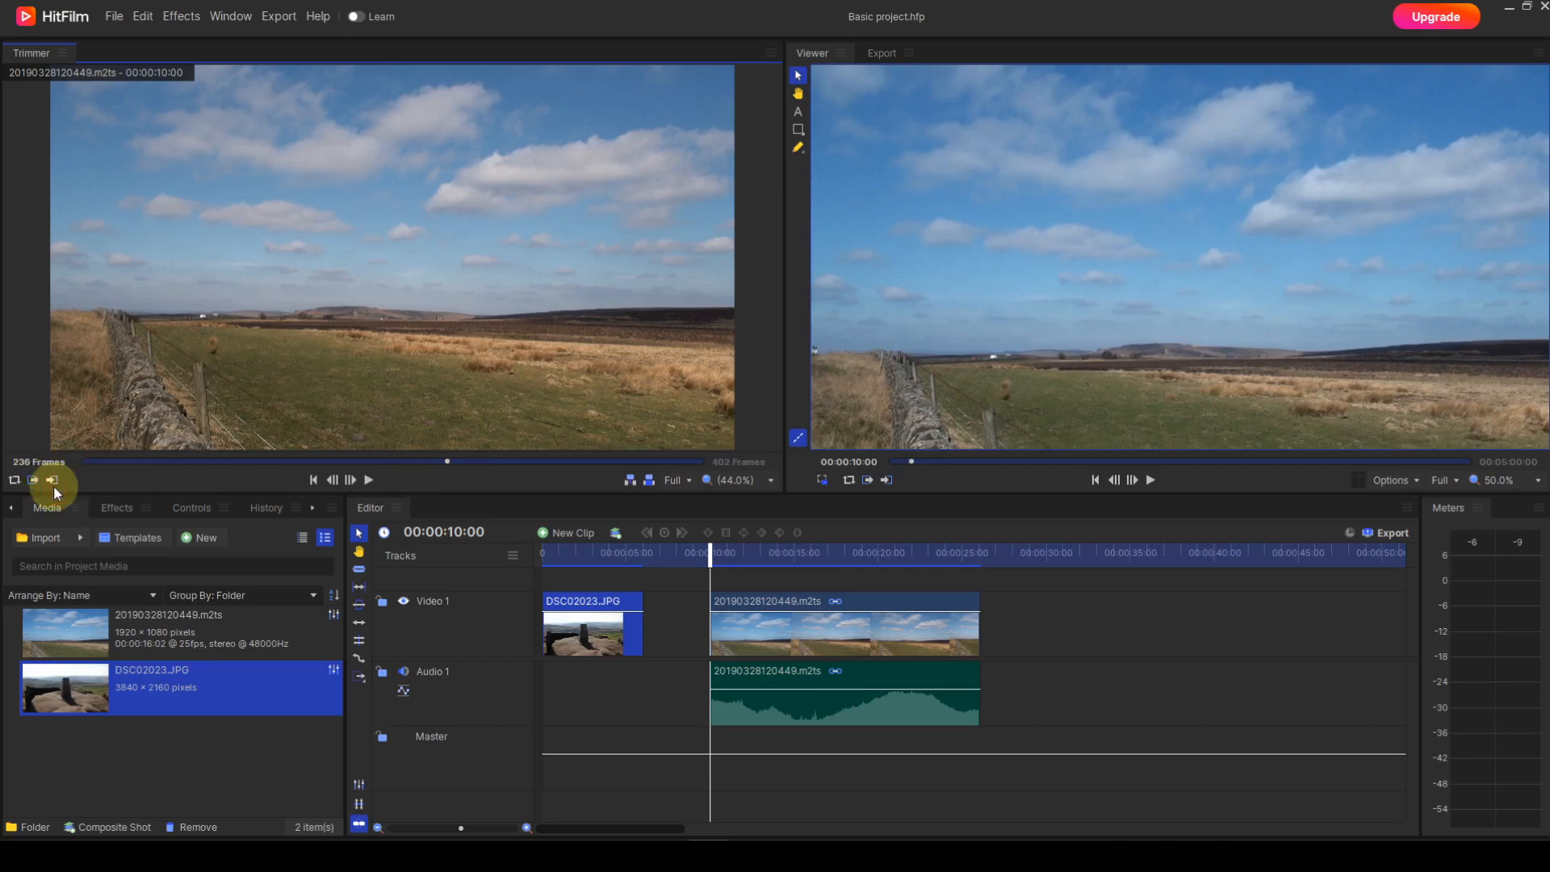
right_click(43, 464)
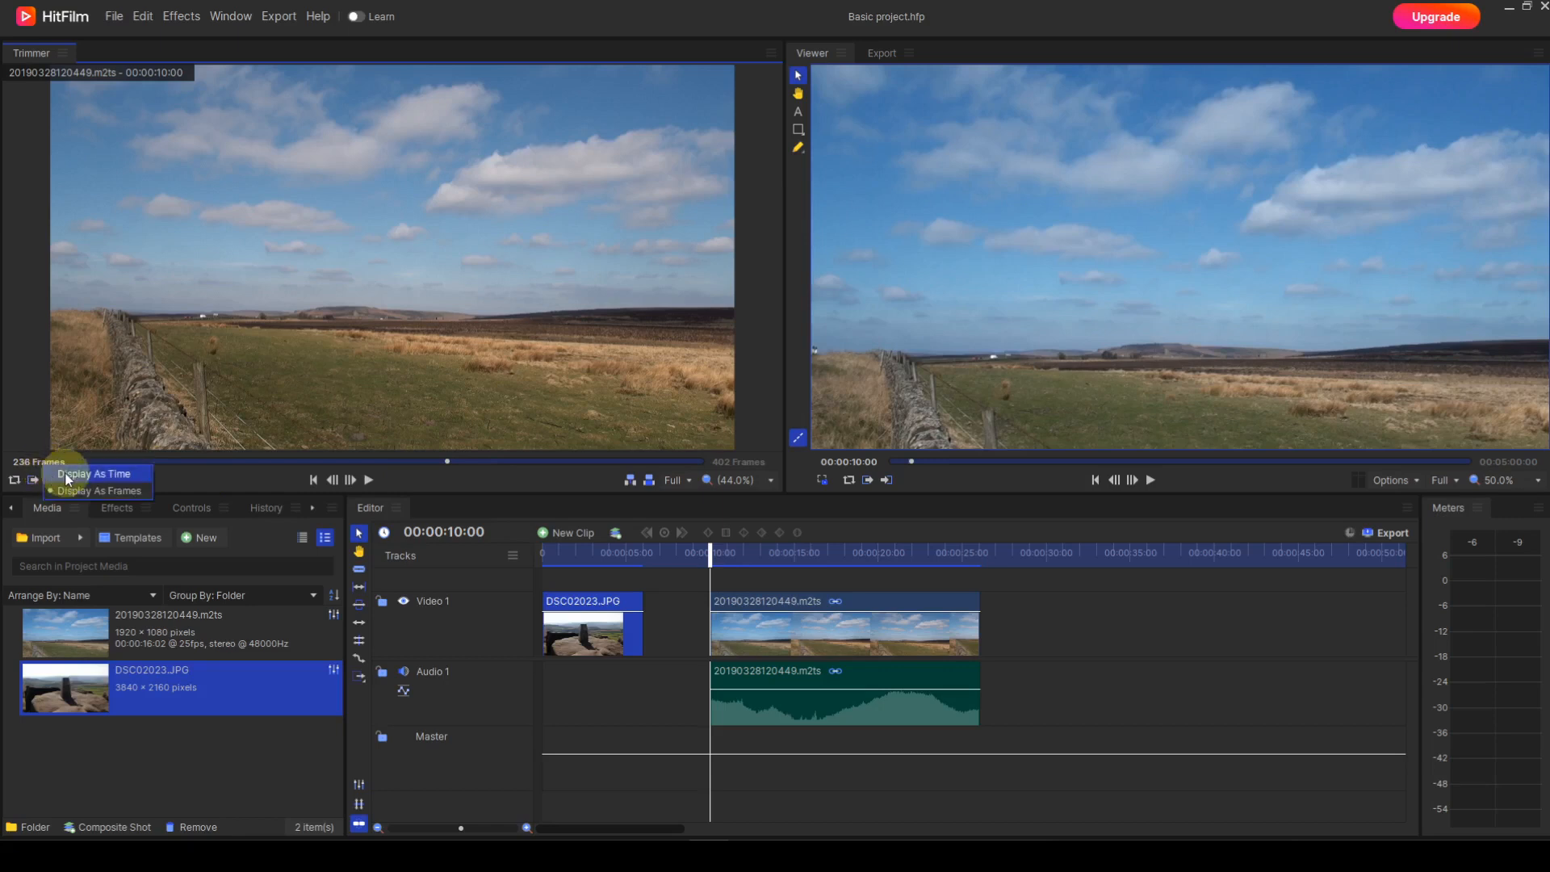
left_click(67, 476)
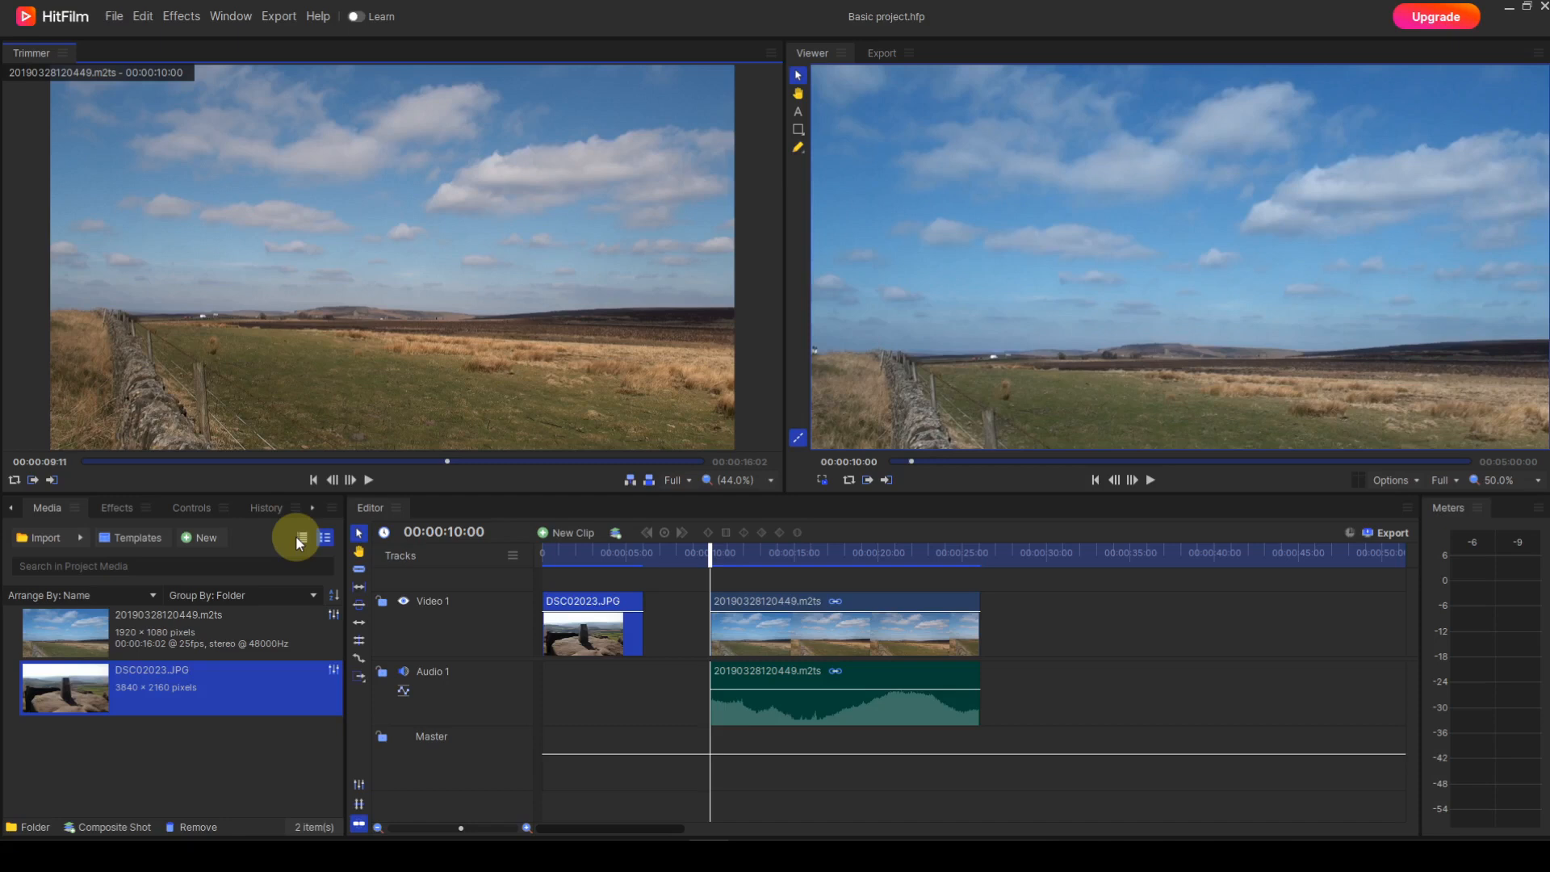
Step: Trim the 20190328120449.m2ts clip in the Trimmer with an in point at 00:00:09:11 and an out point at 00:00:13:05
left_click(33, 481)
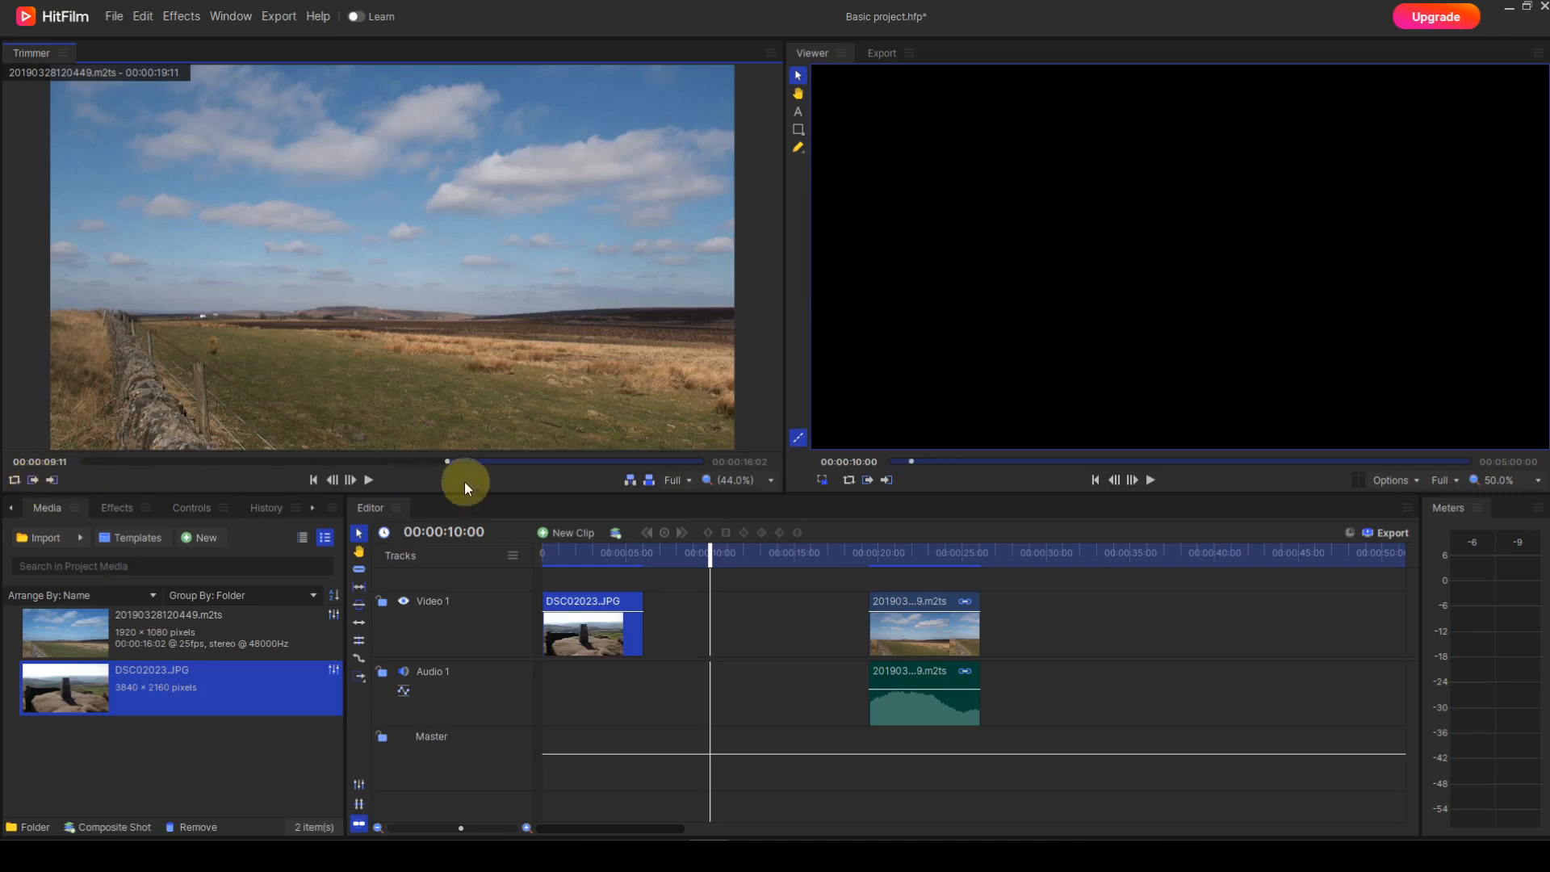
left_click_drag(447, 462, 593, 466)
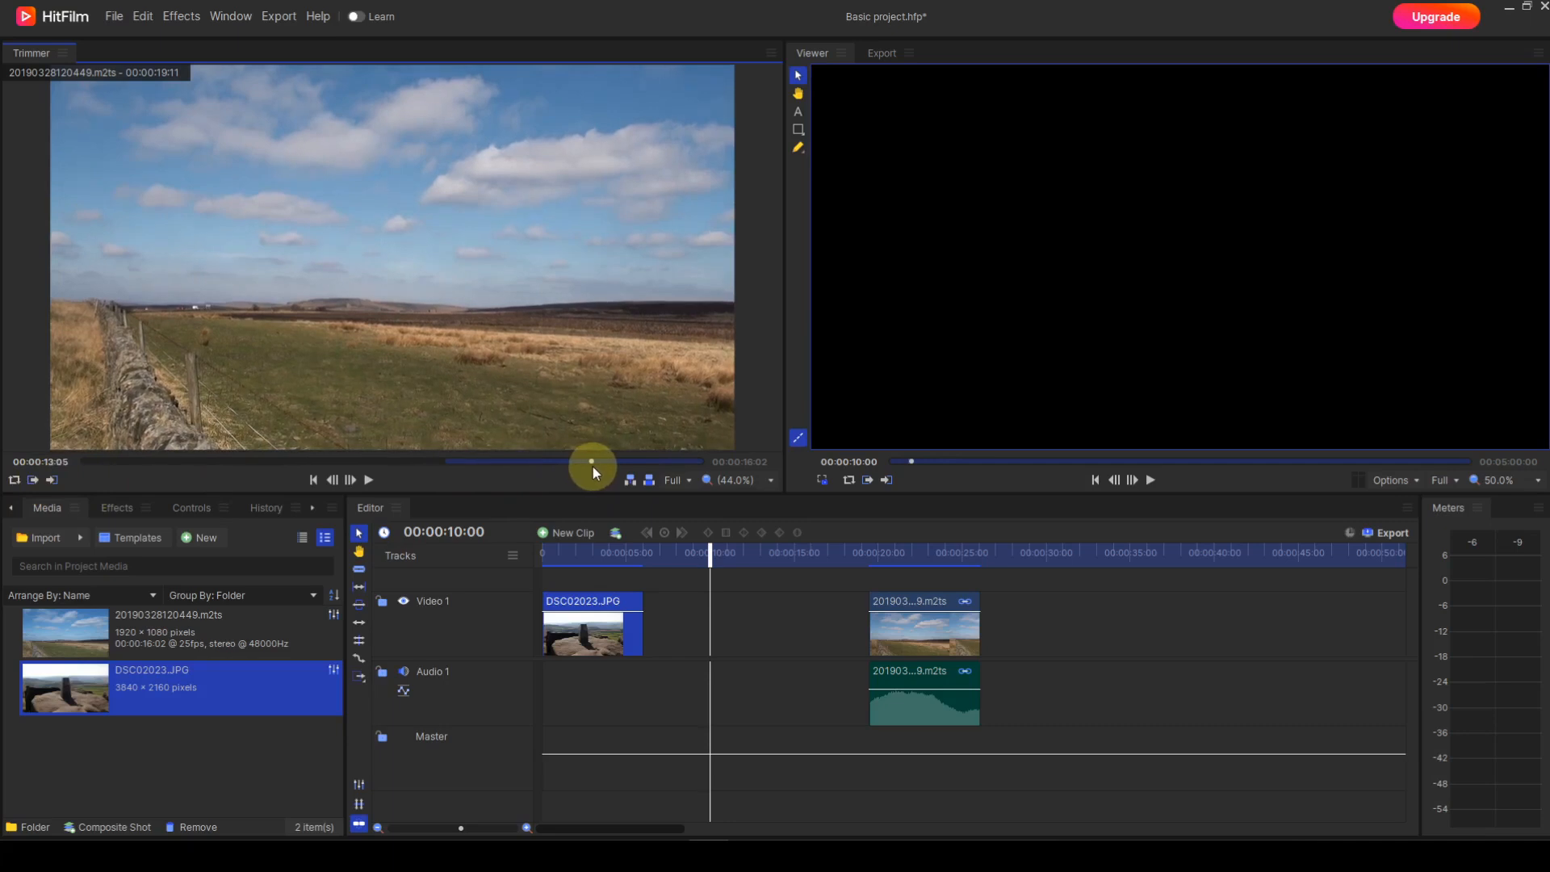
left_click(53, 483)
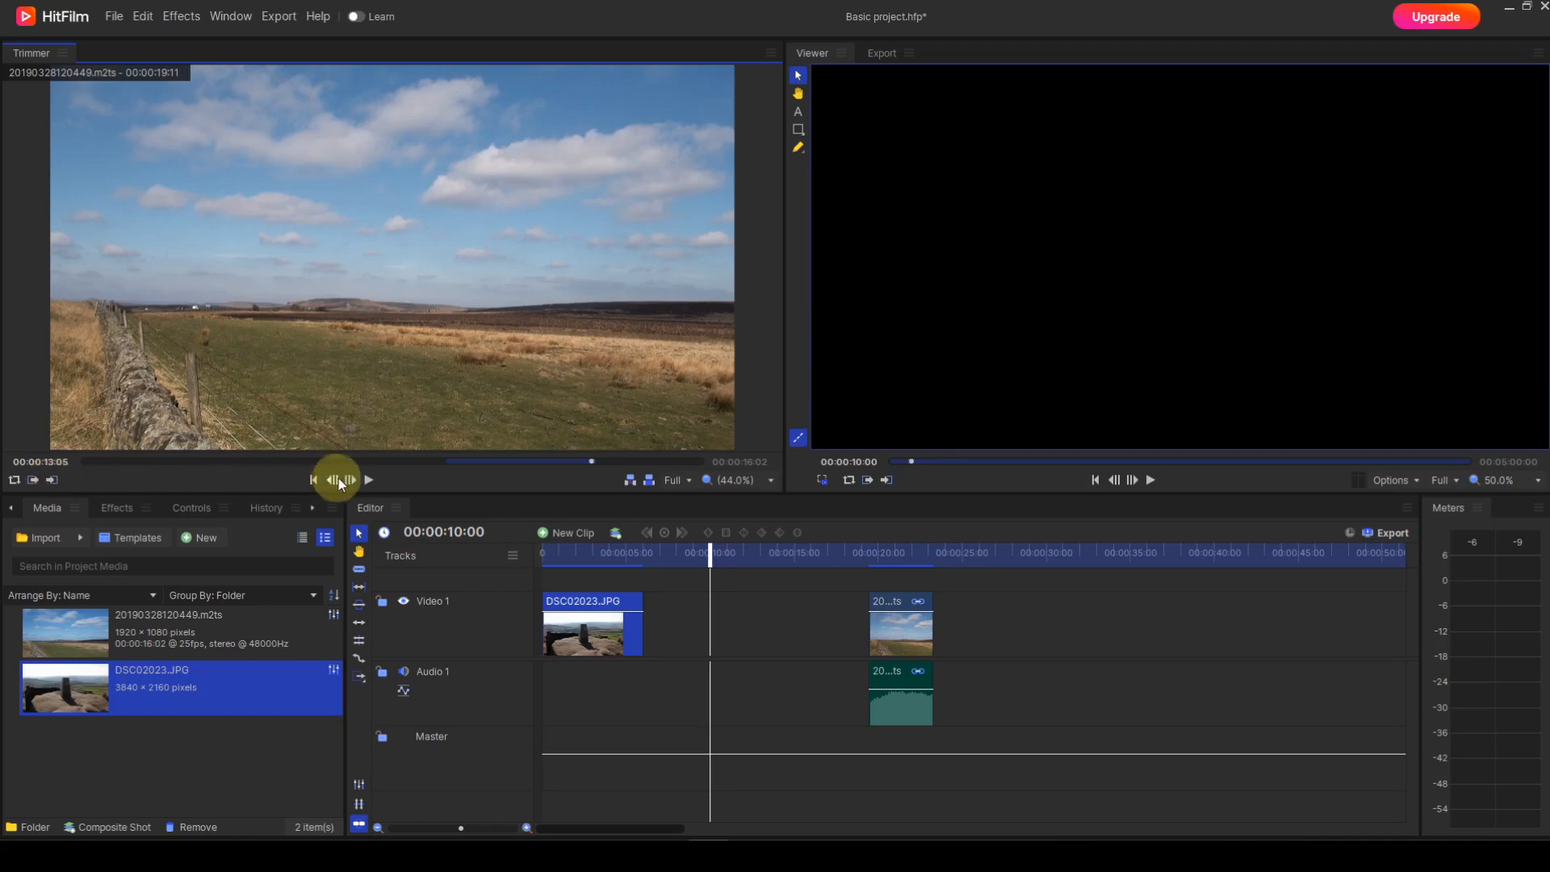
Step: Restore the clip's full length in the Trimmer with the out point at 00:00:16:01 and the in point at 00:00:00:00
left_click(370, 481)
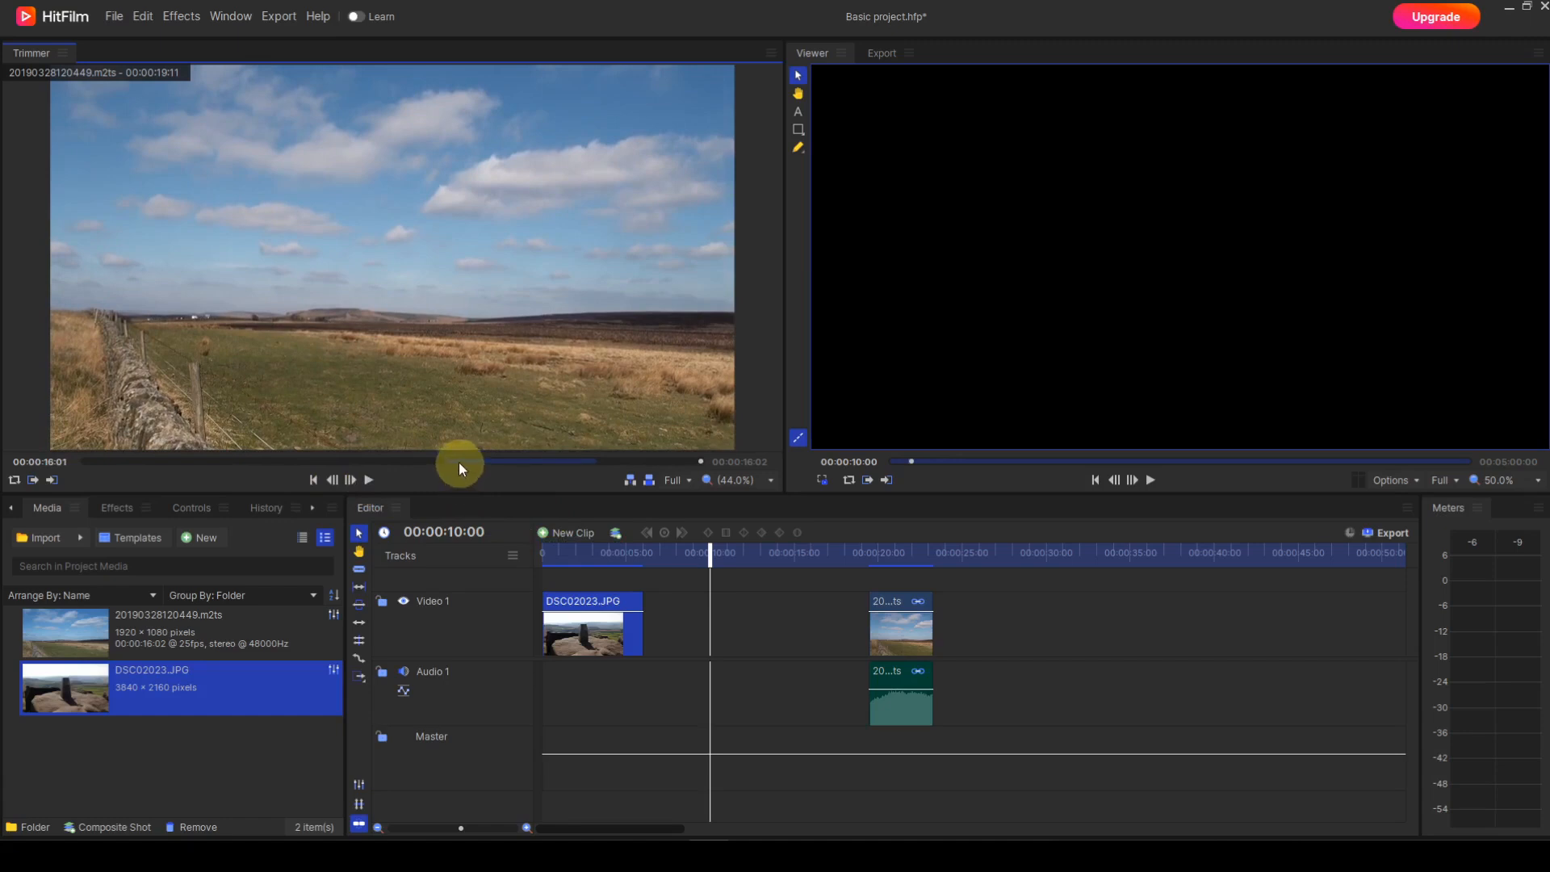
mouse_move(458, 462)
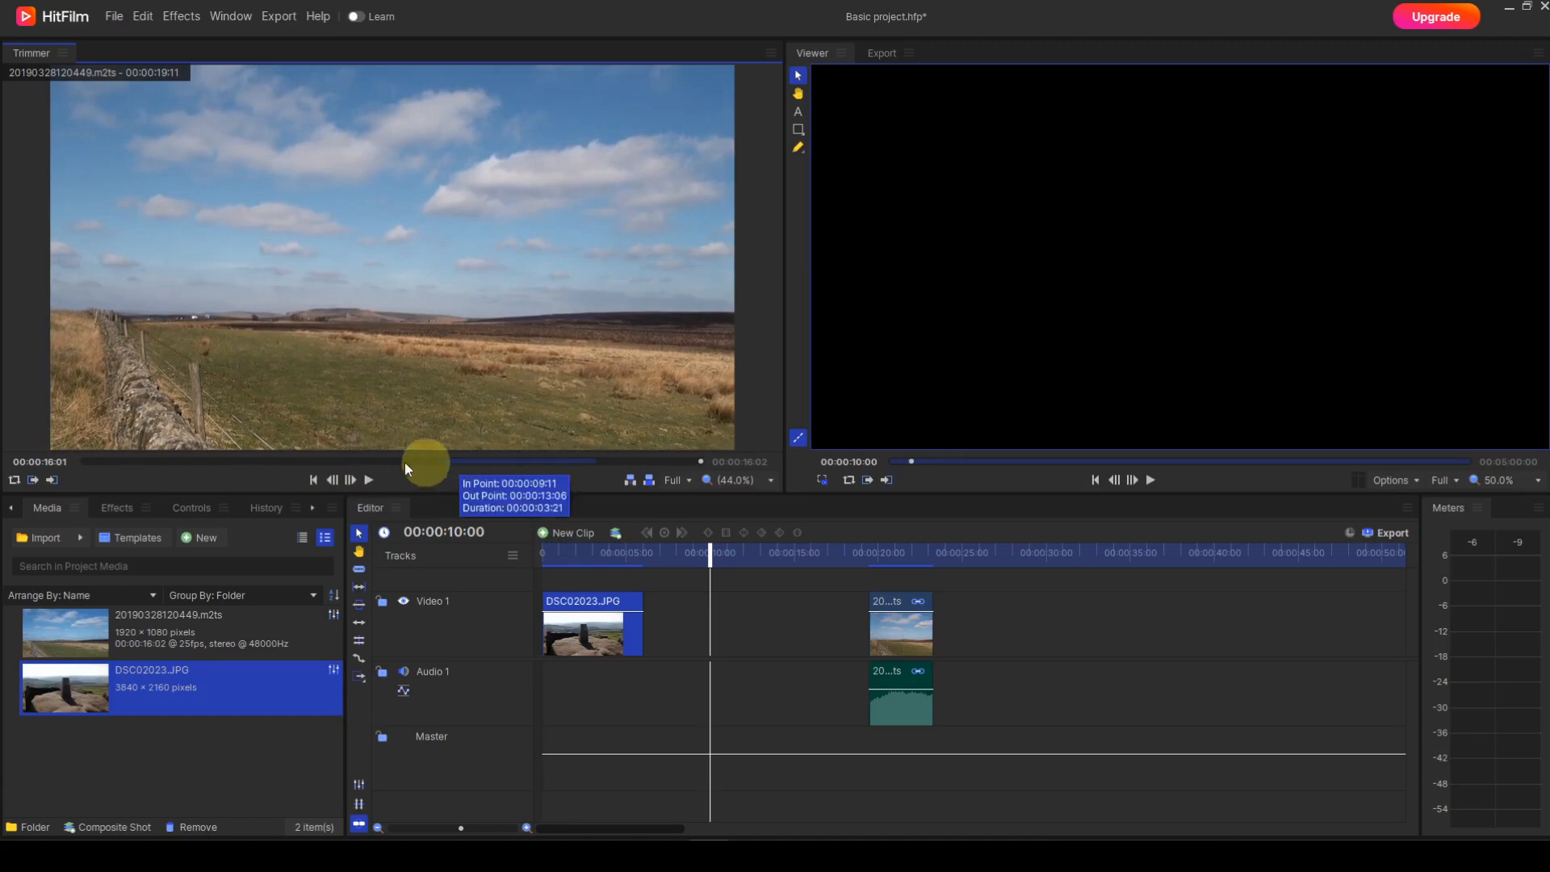
left_click(55, 477)
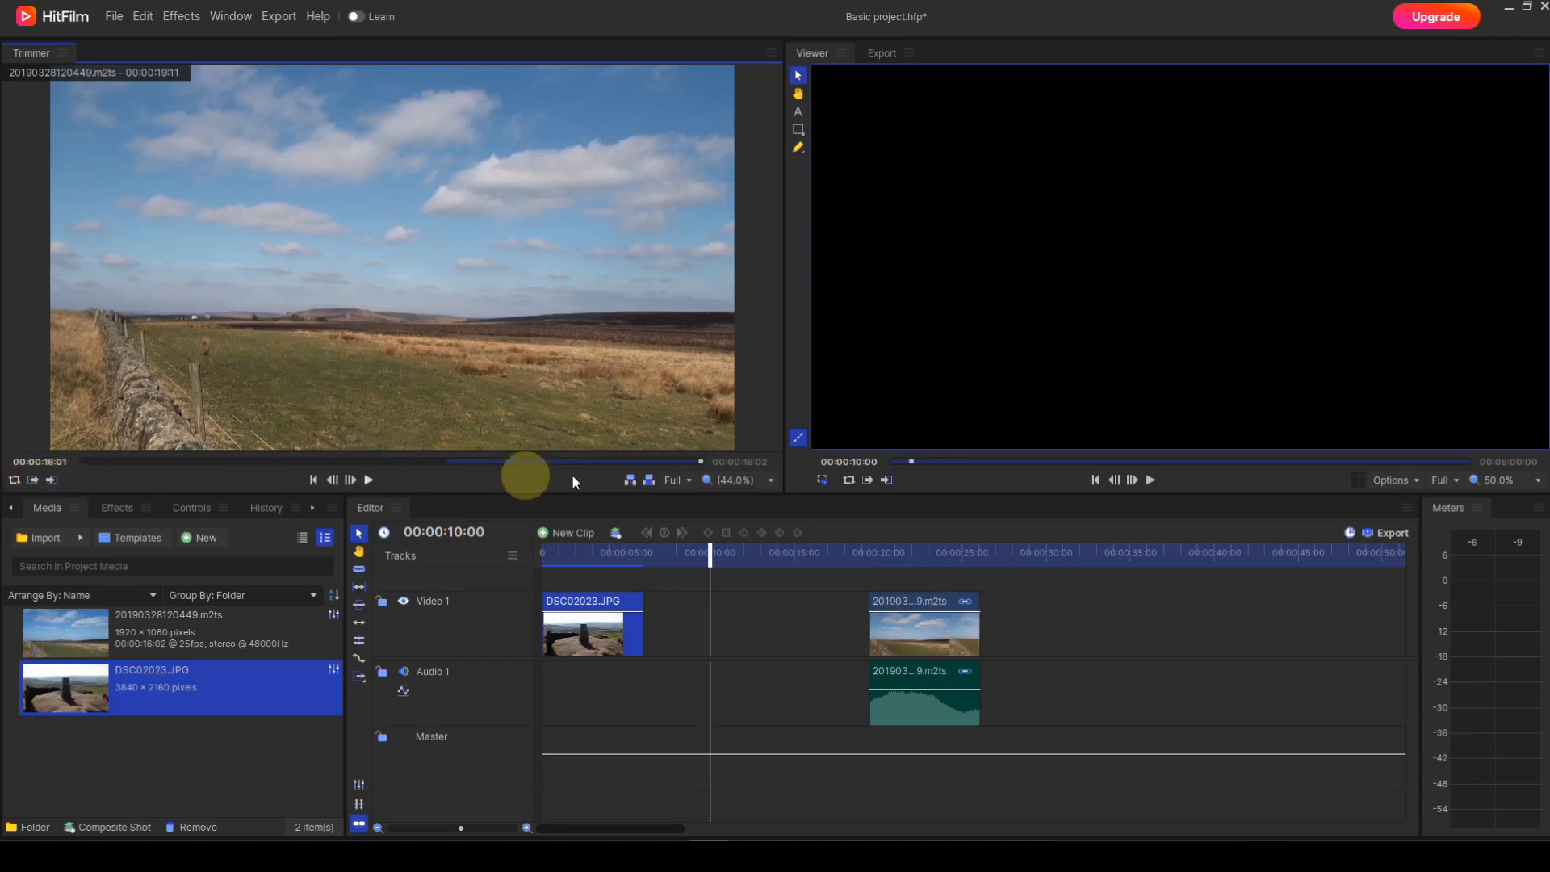
left_click_drag(700, 462, 41, 463)
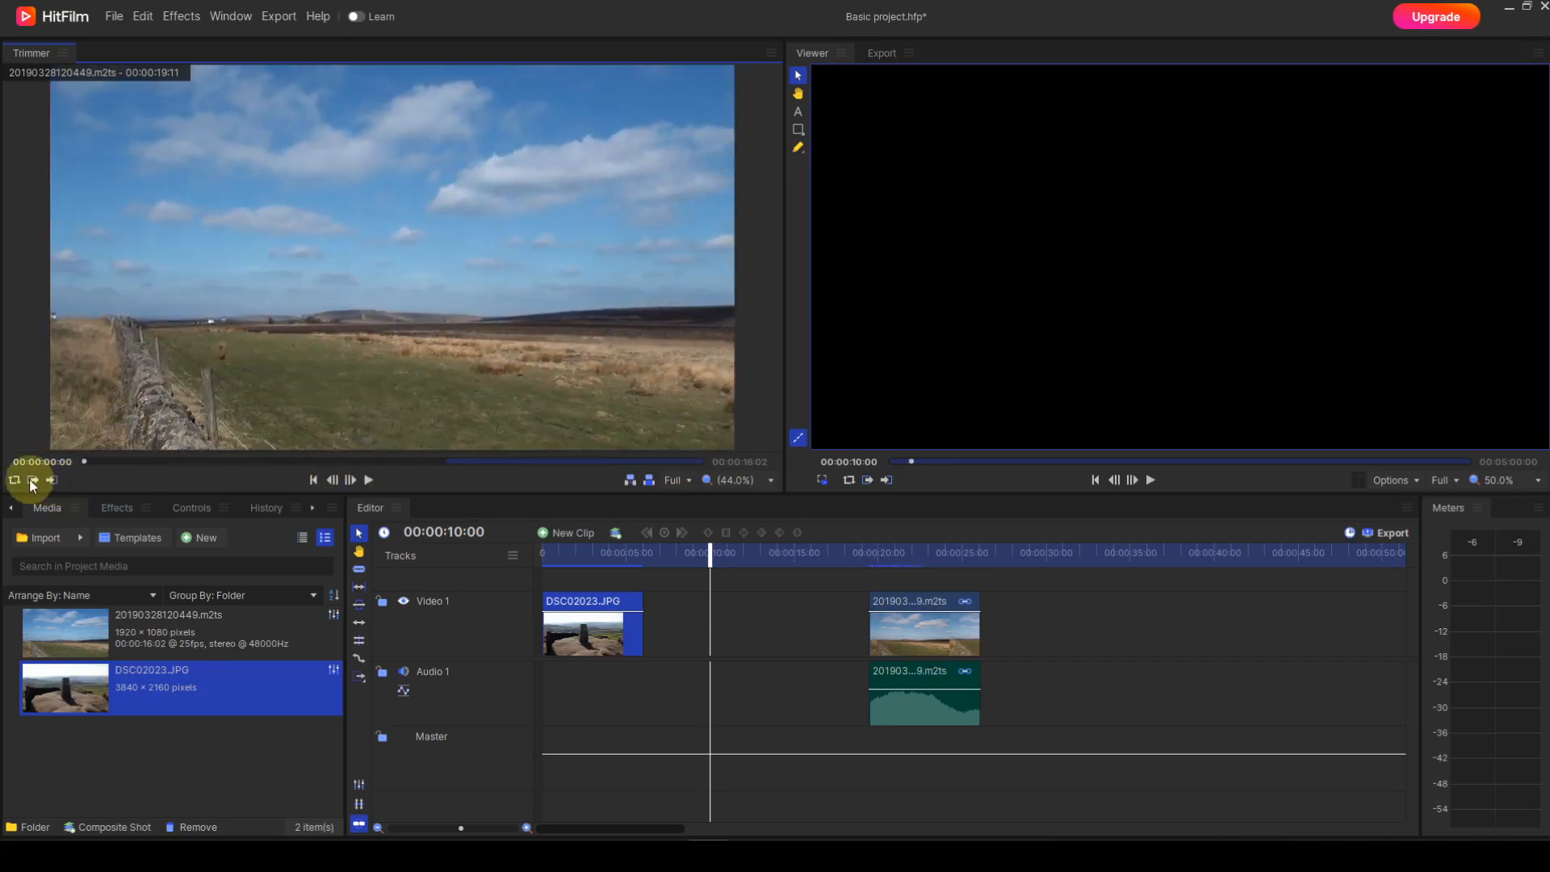
left_click(32, 481)
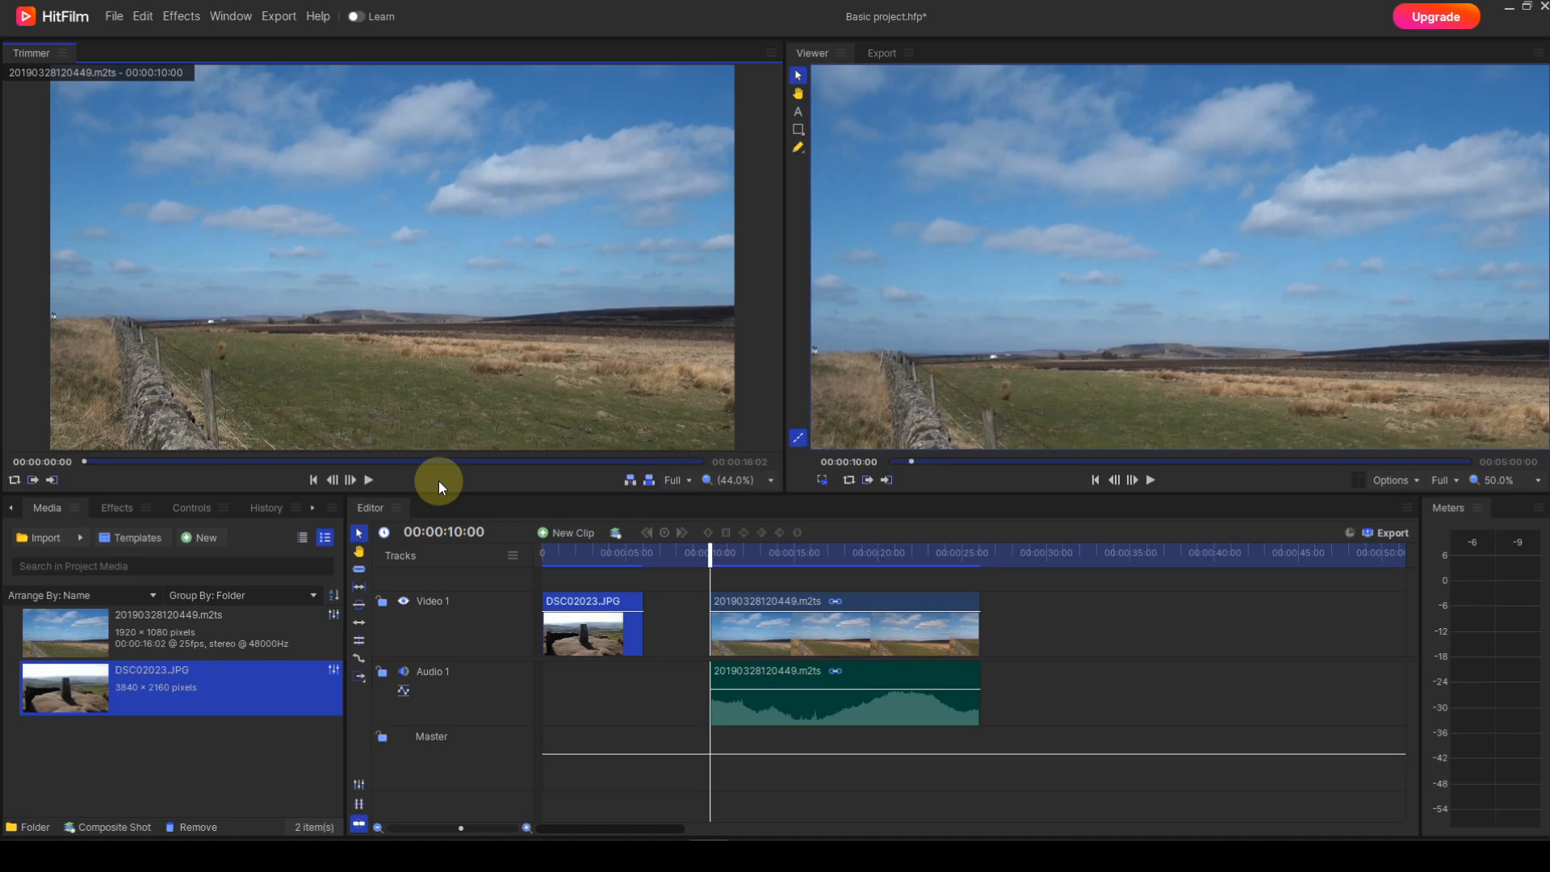
Step: Check the Trimmer's playback resolution options and try different zoom levels including 200%, returning the image to Scale to Fit
left_click(688, 480)
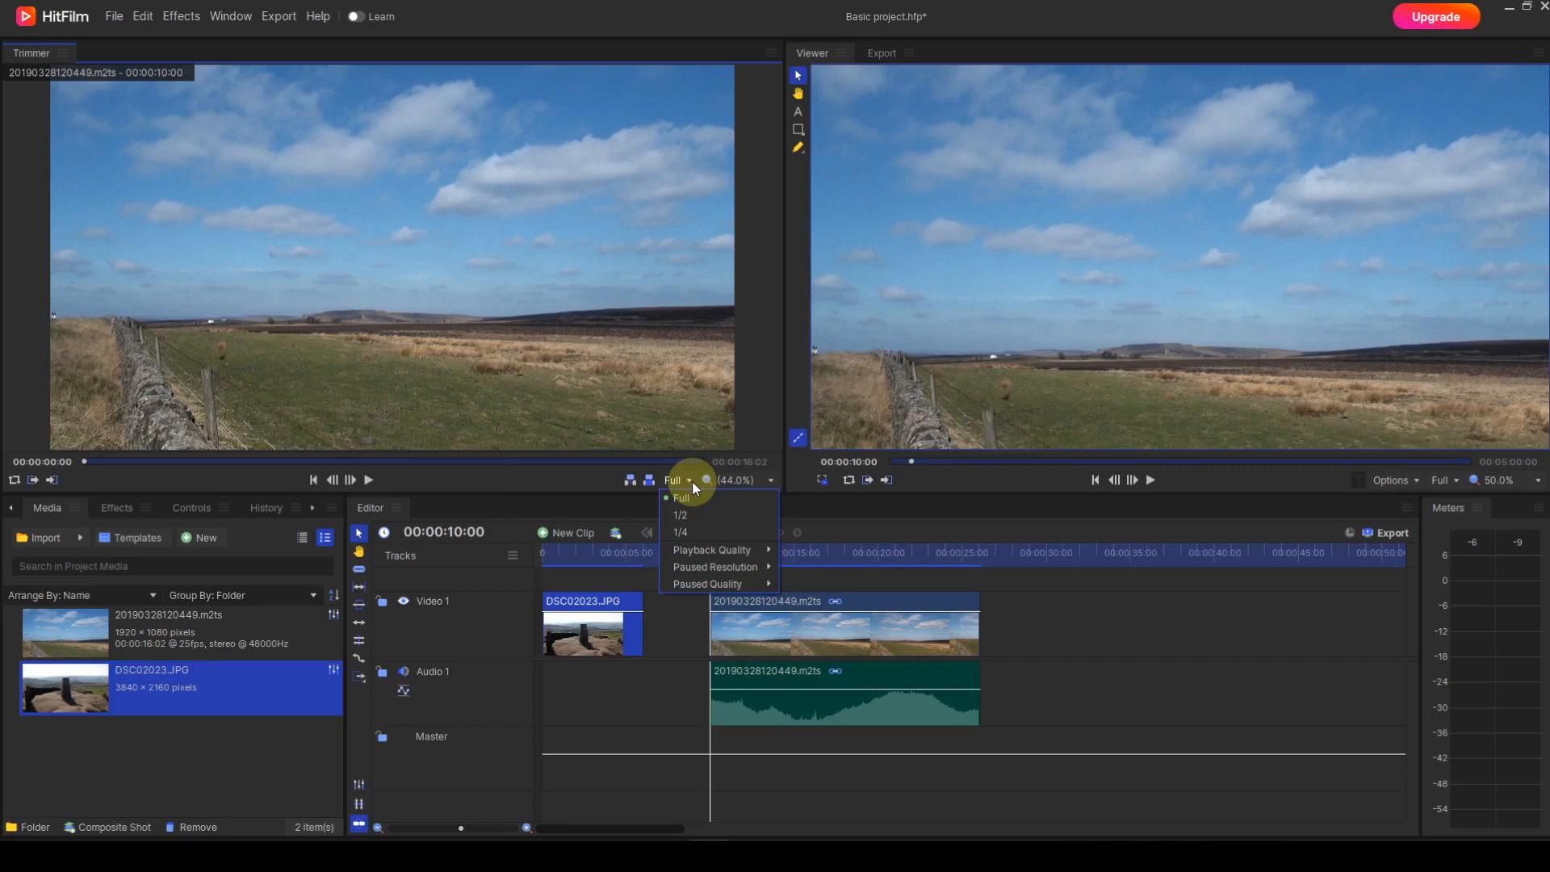
left_click(689, 479)
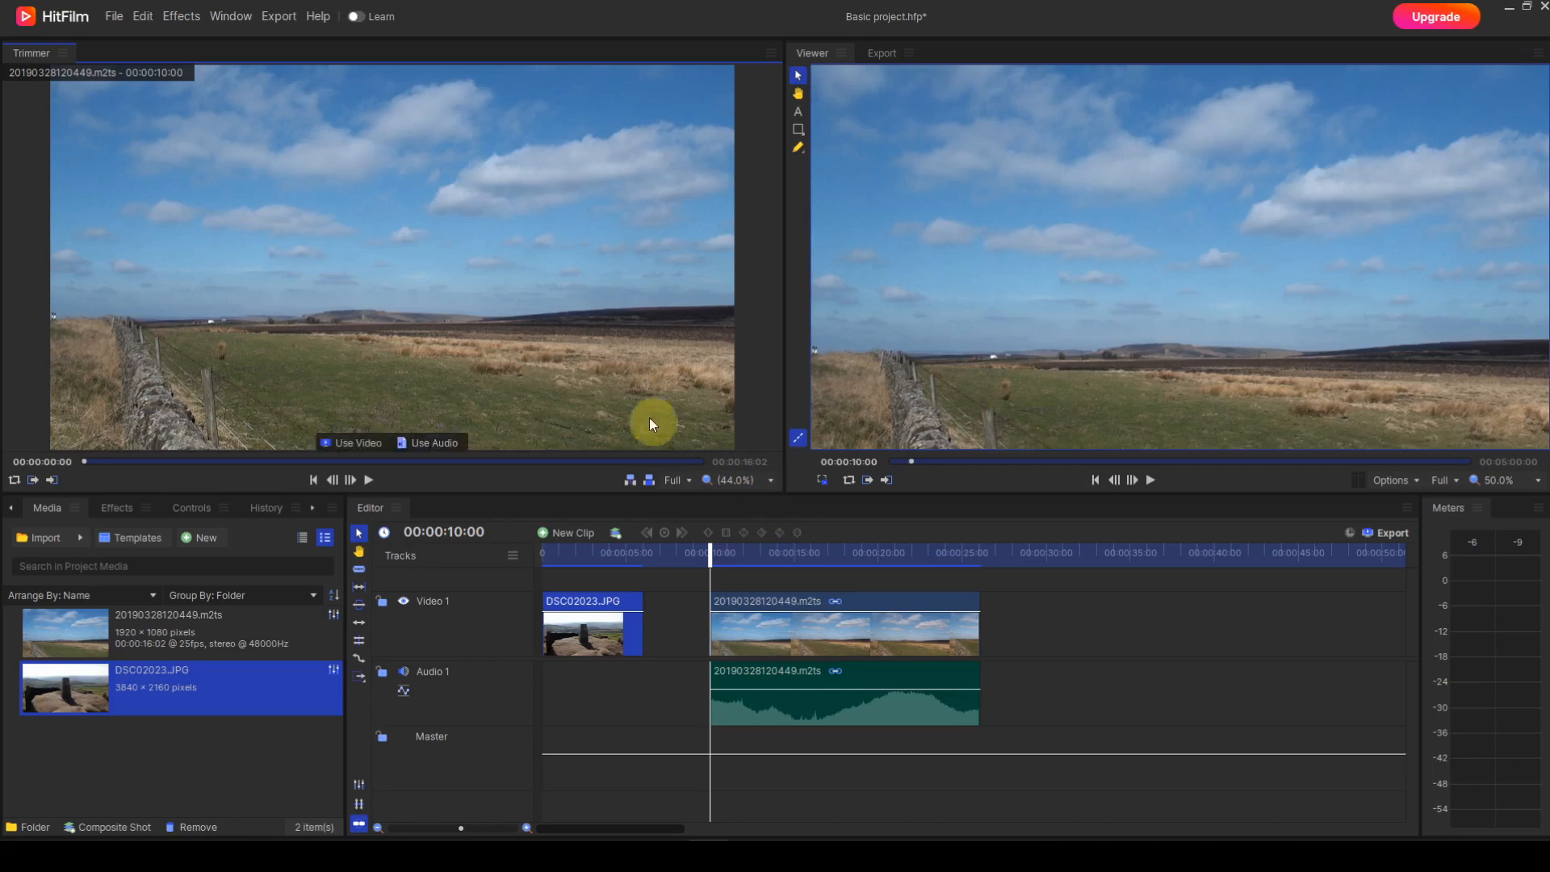
scroll(500, 289, "down", 2)
scroll(501, 293, "up", 2)
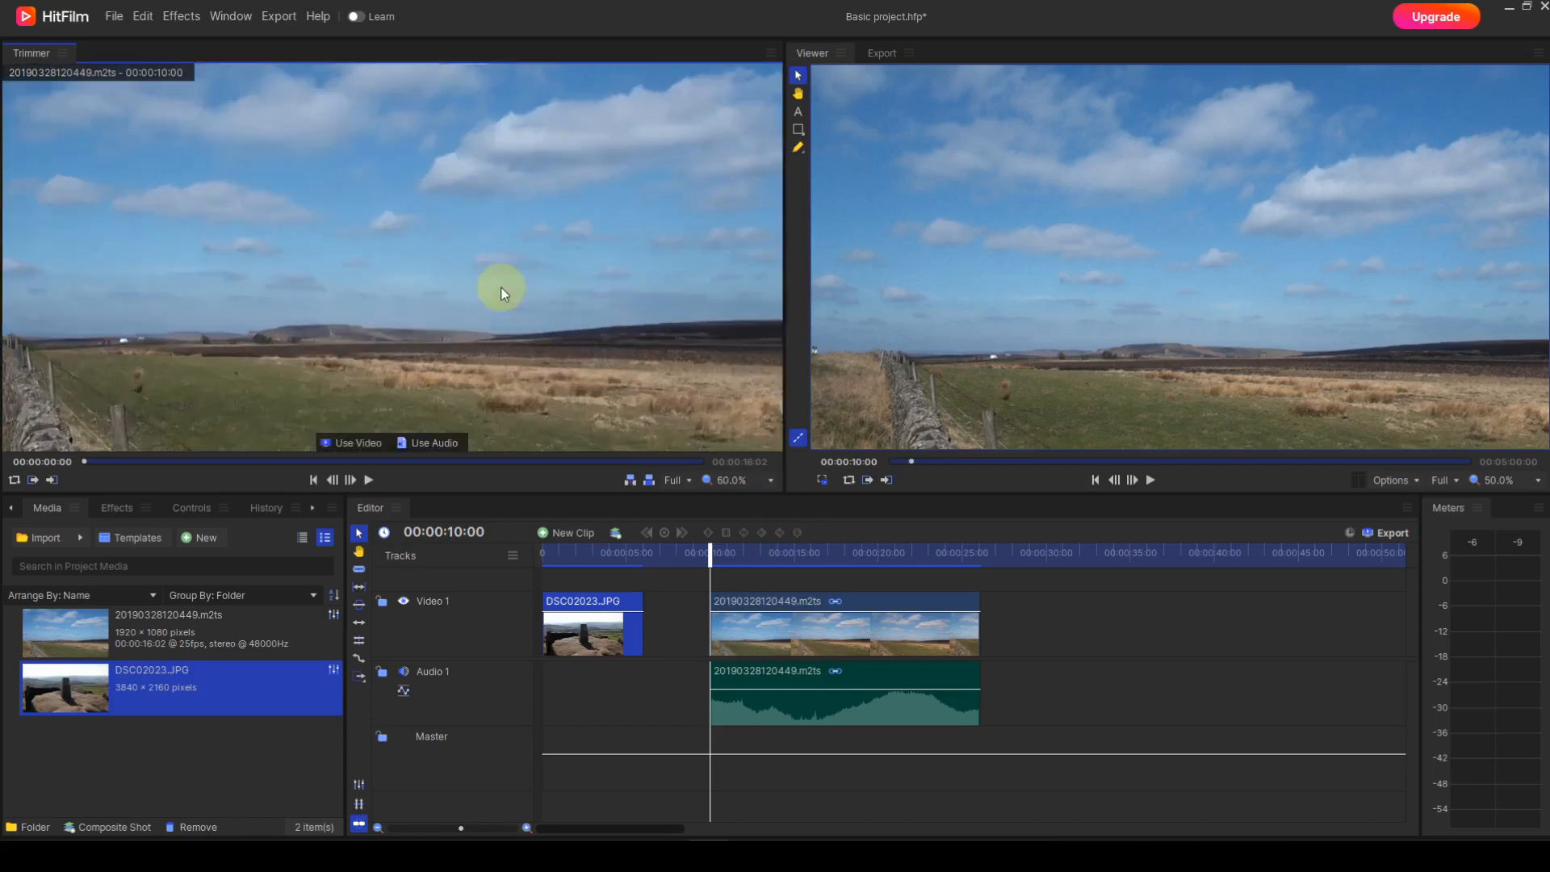
scroll(501, 293, "down", 2)
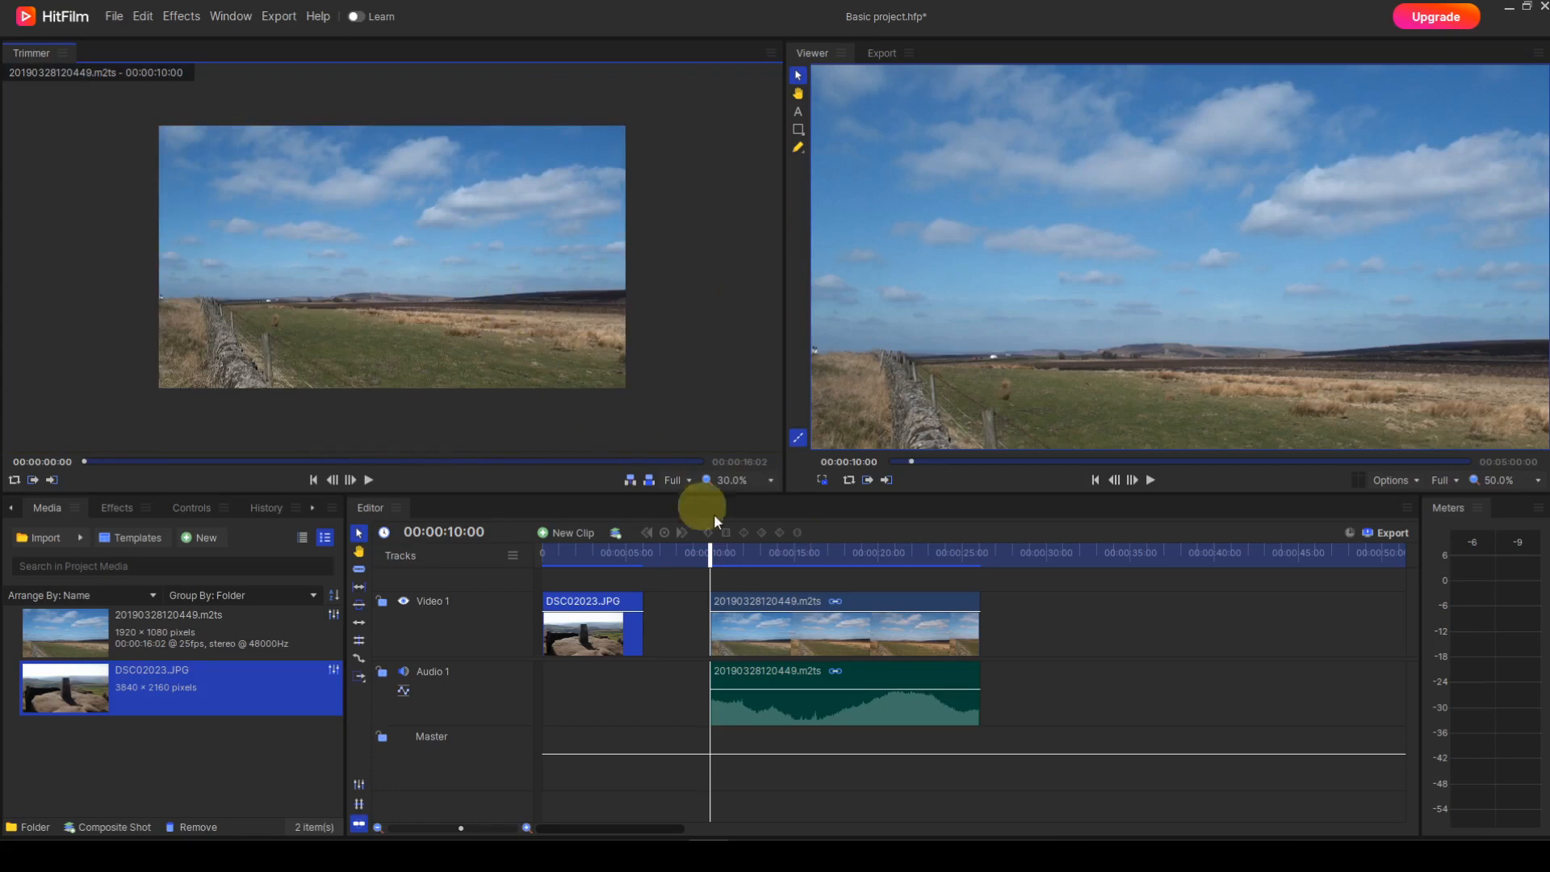
left_click(770, 482)
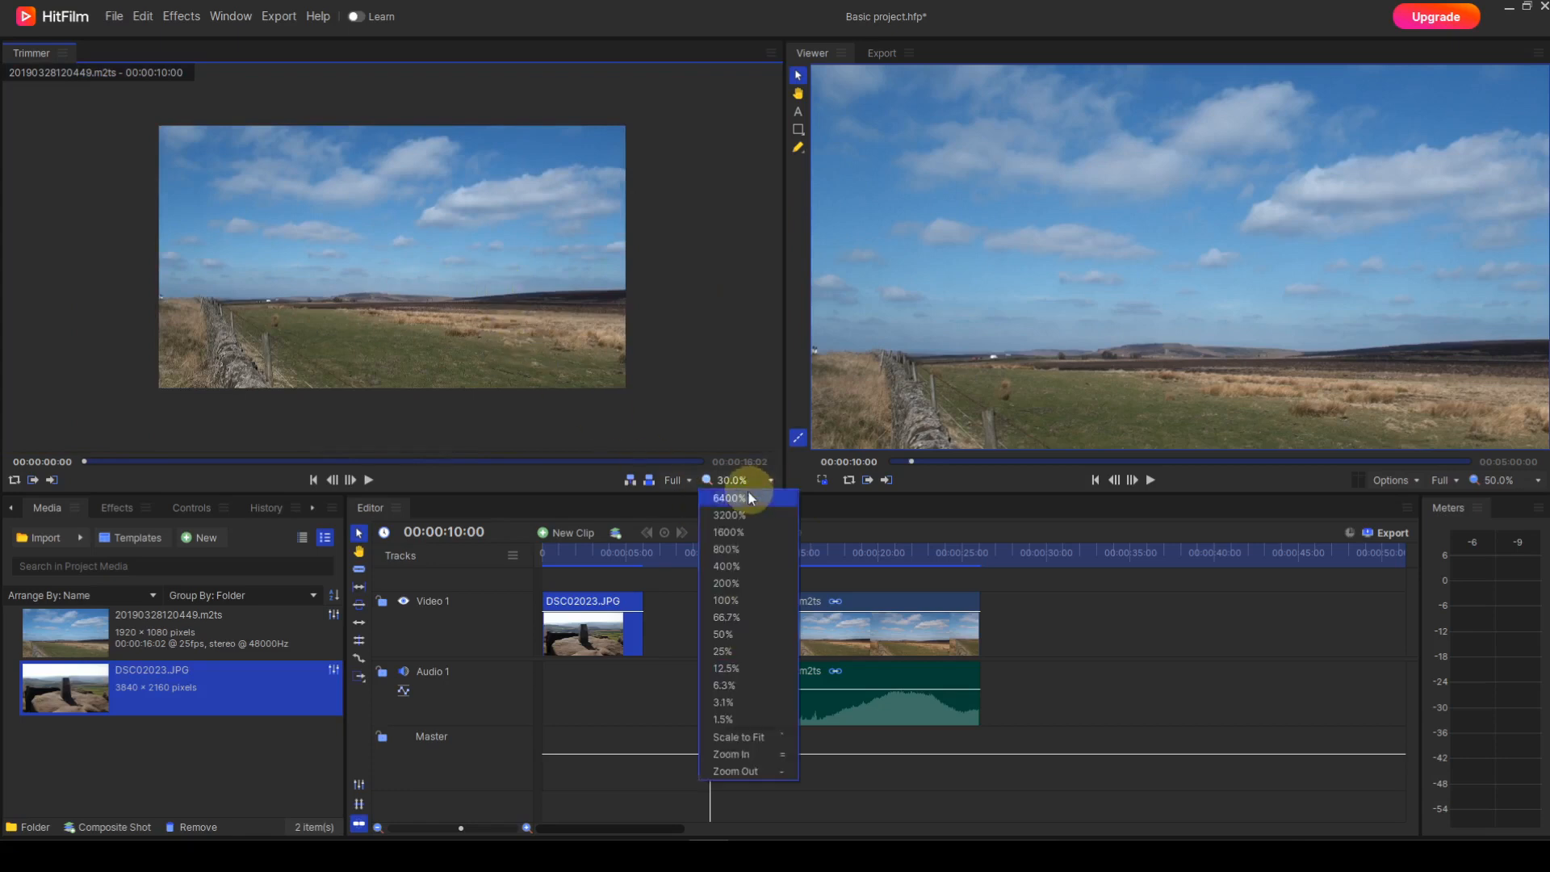
left_click(726, 583)
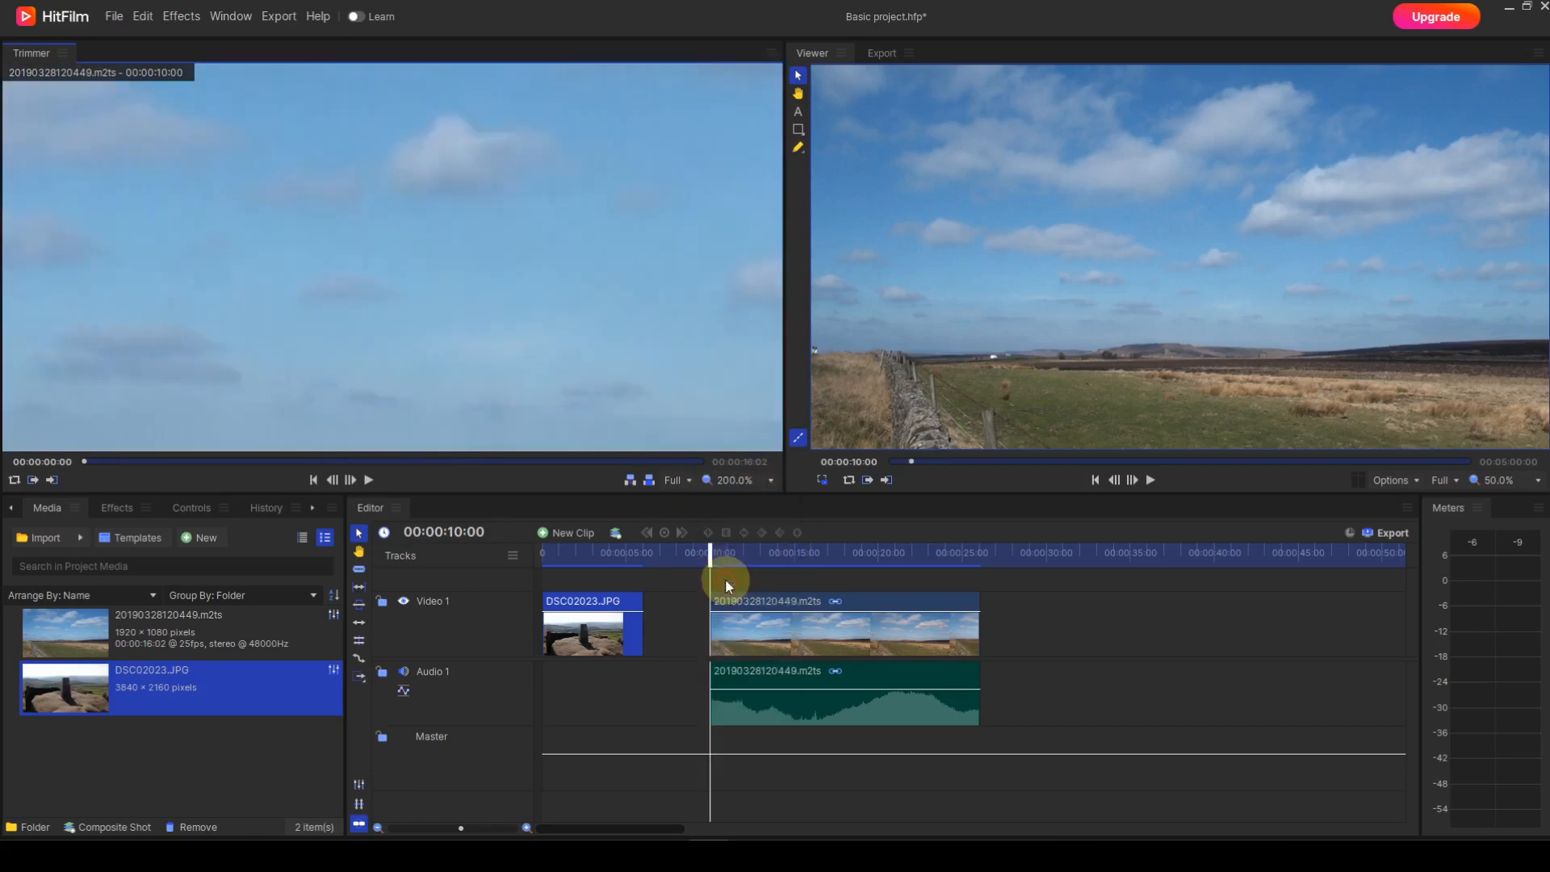
left_click(769, 481)
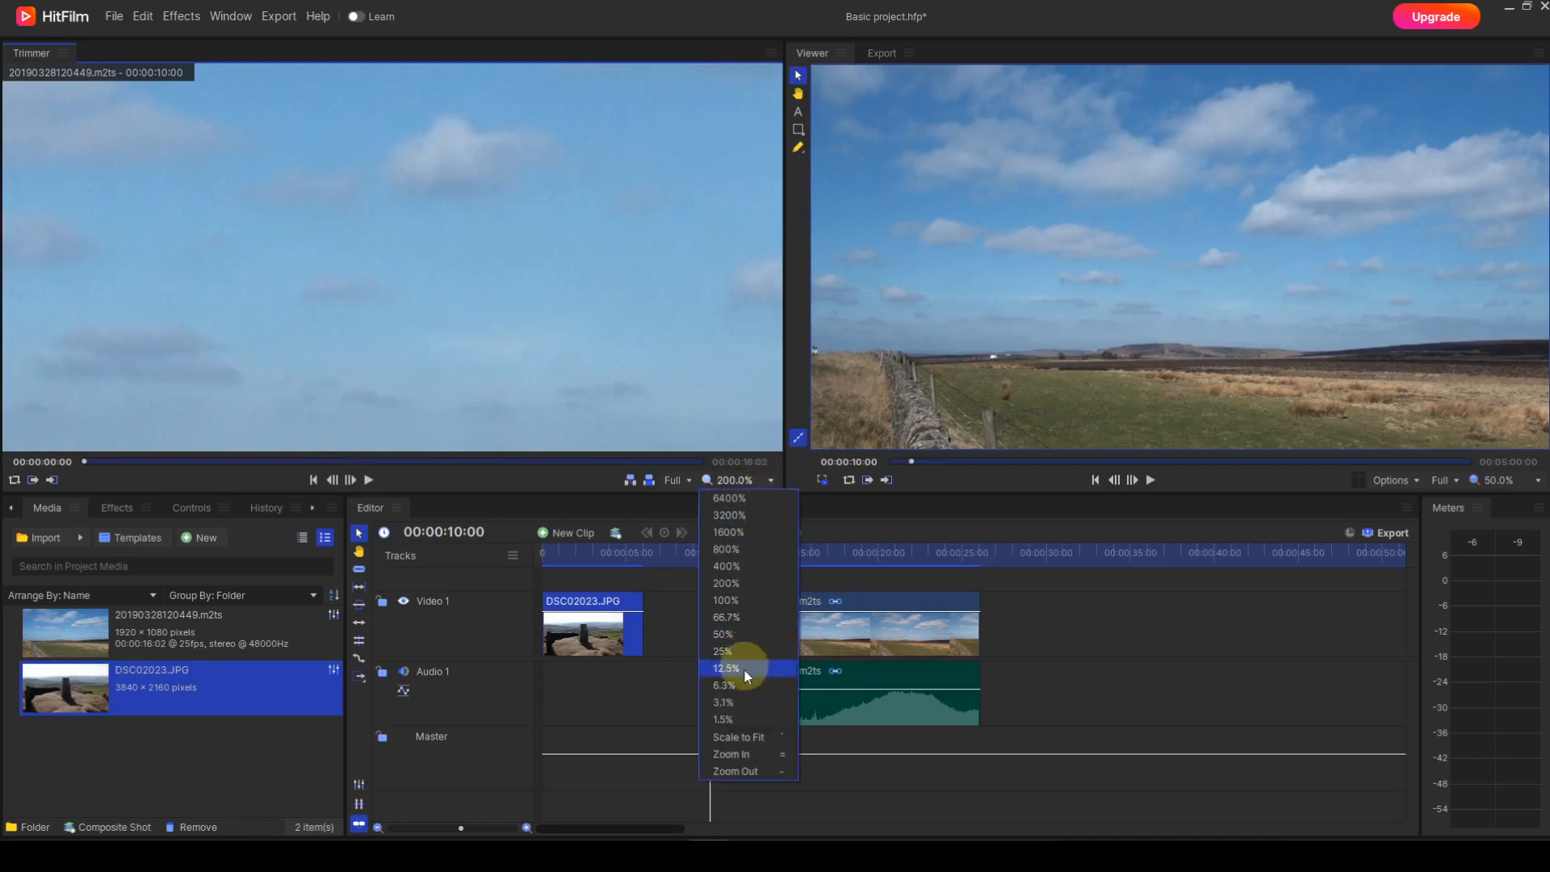
left_click(738, 737)
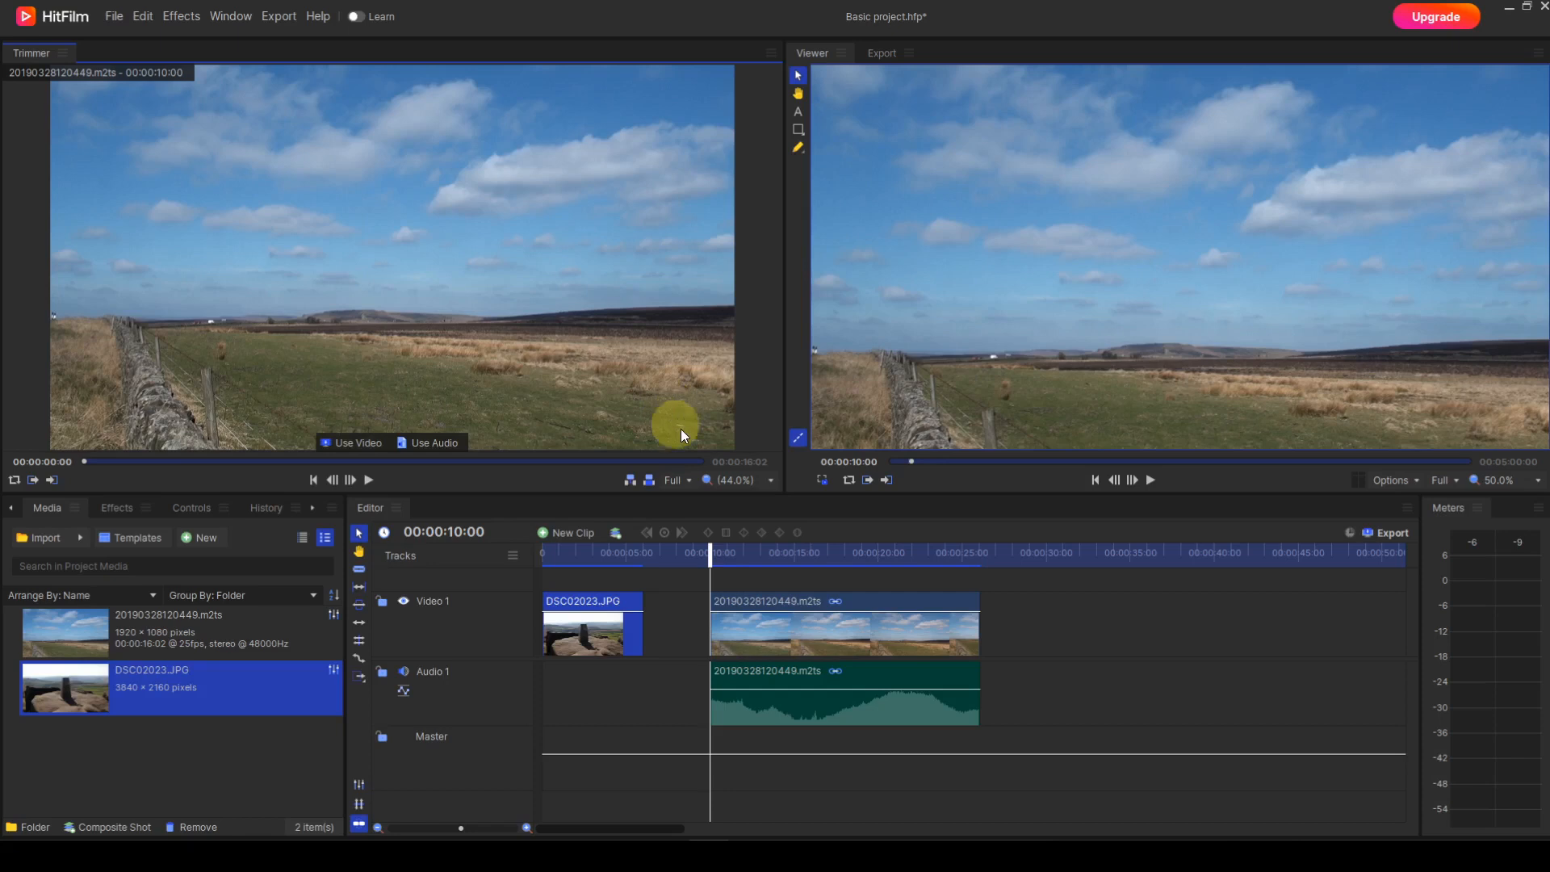
Step: Move the timeline playhead to 00:00:13:19 and view the Export Frame settings without exporting
mouse_move(836, 462)
left_mouse_down()
mouse_move(854, 462)
mouse_move(834, 461)
left_mouse_up()
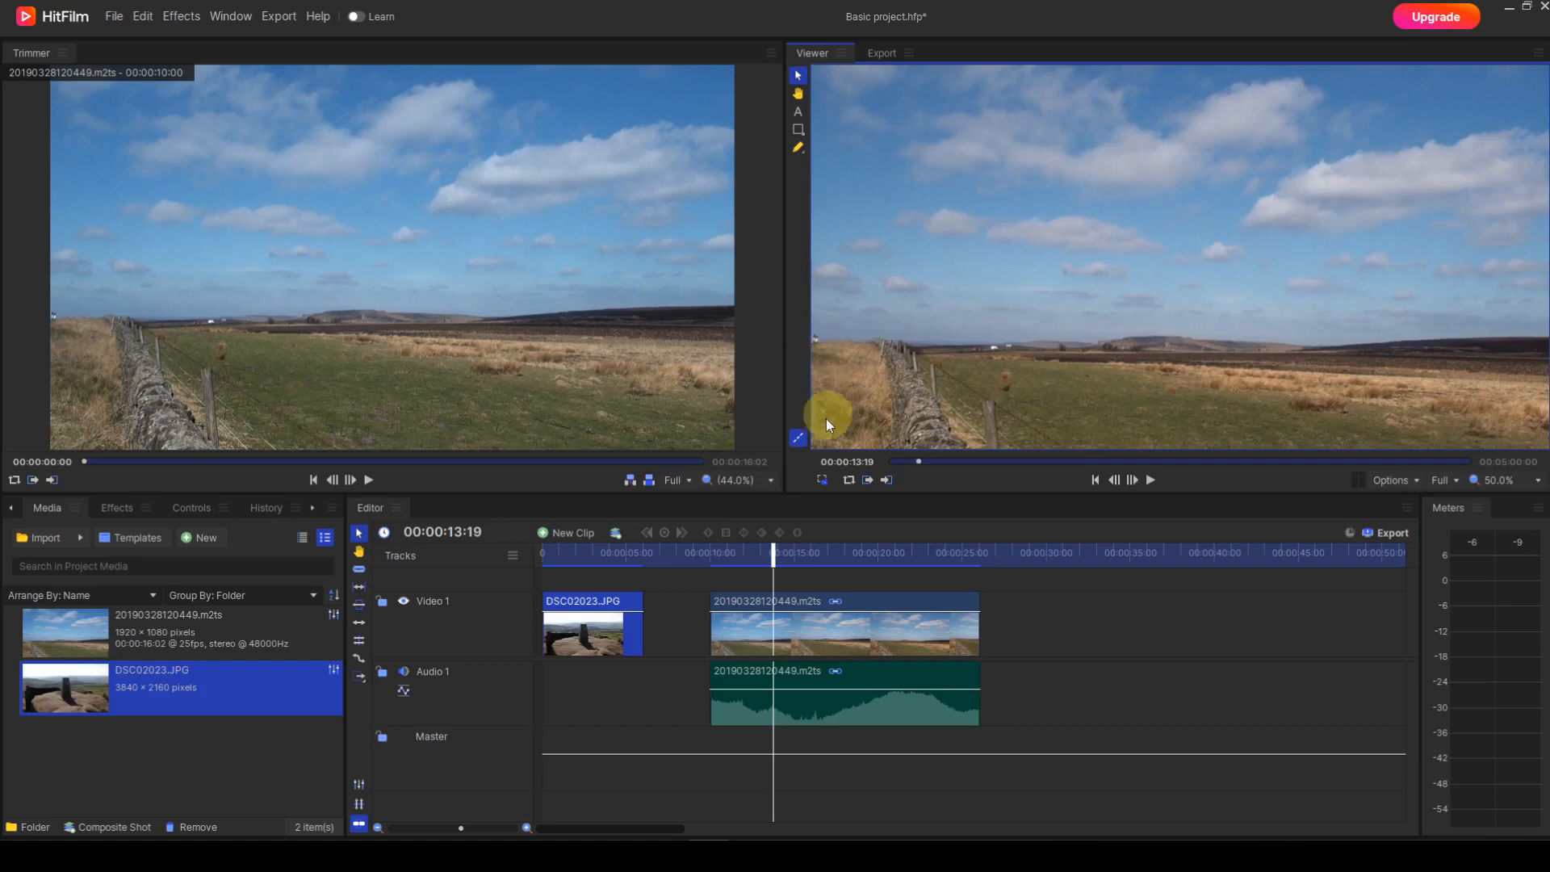
left_click(823, 480)
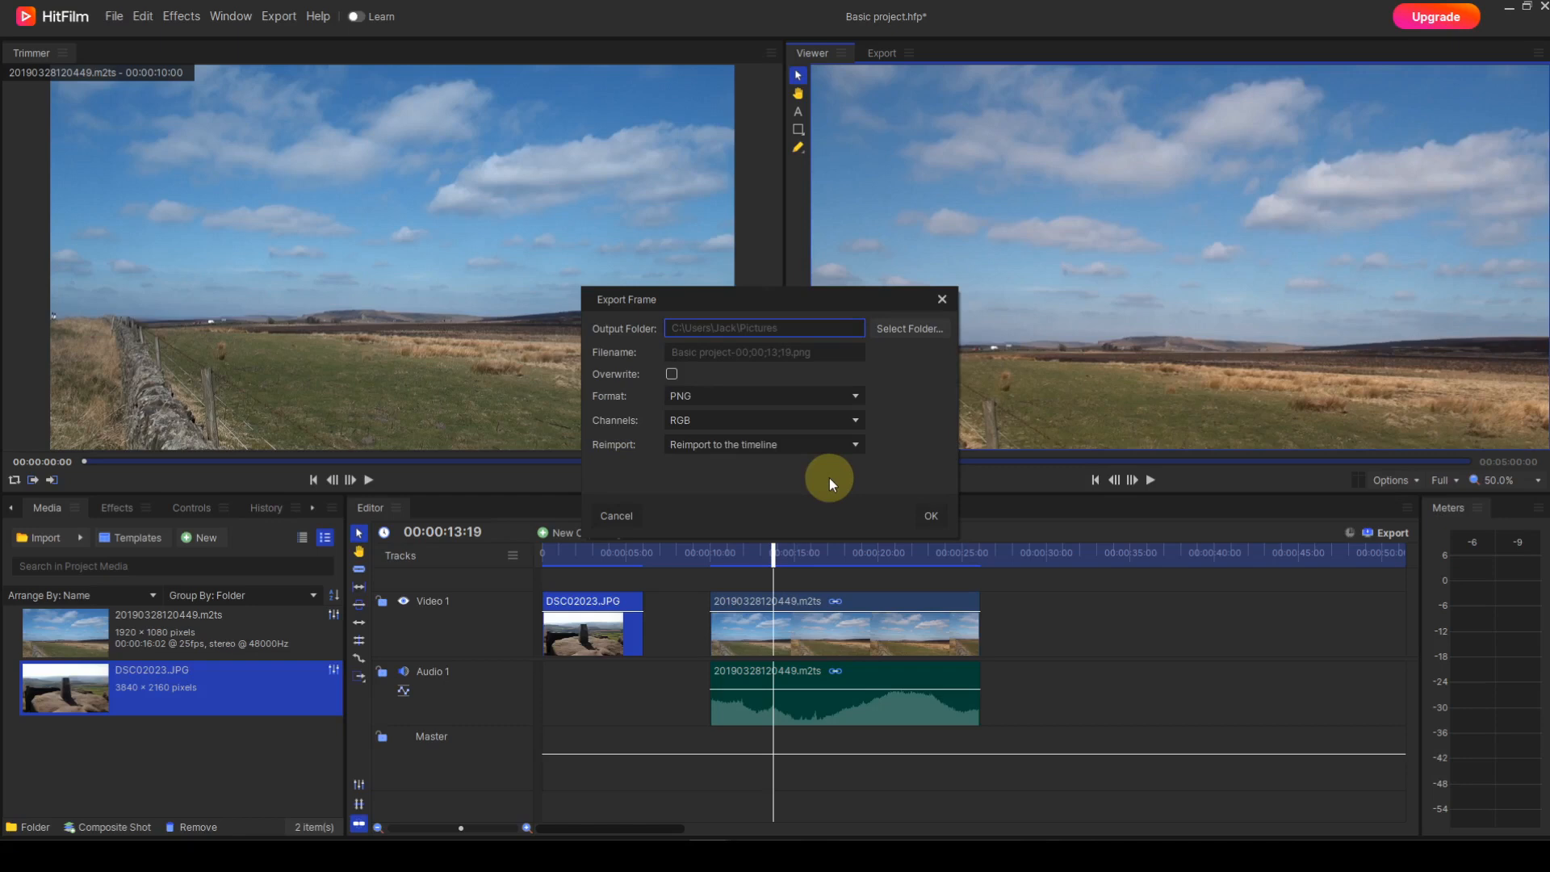
left_click(615, 516)
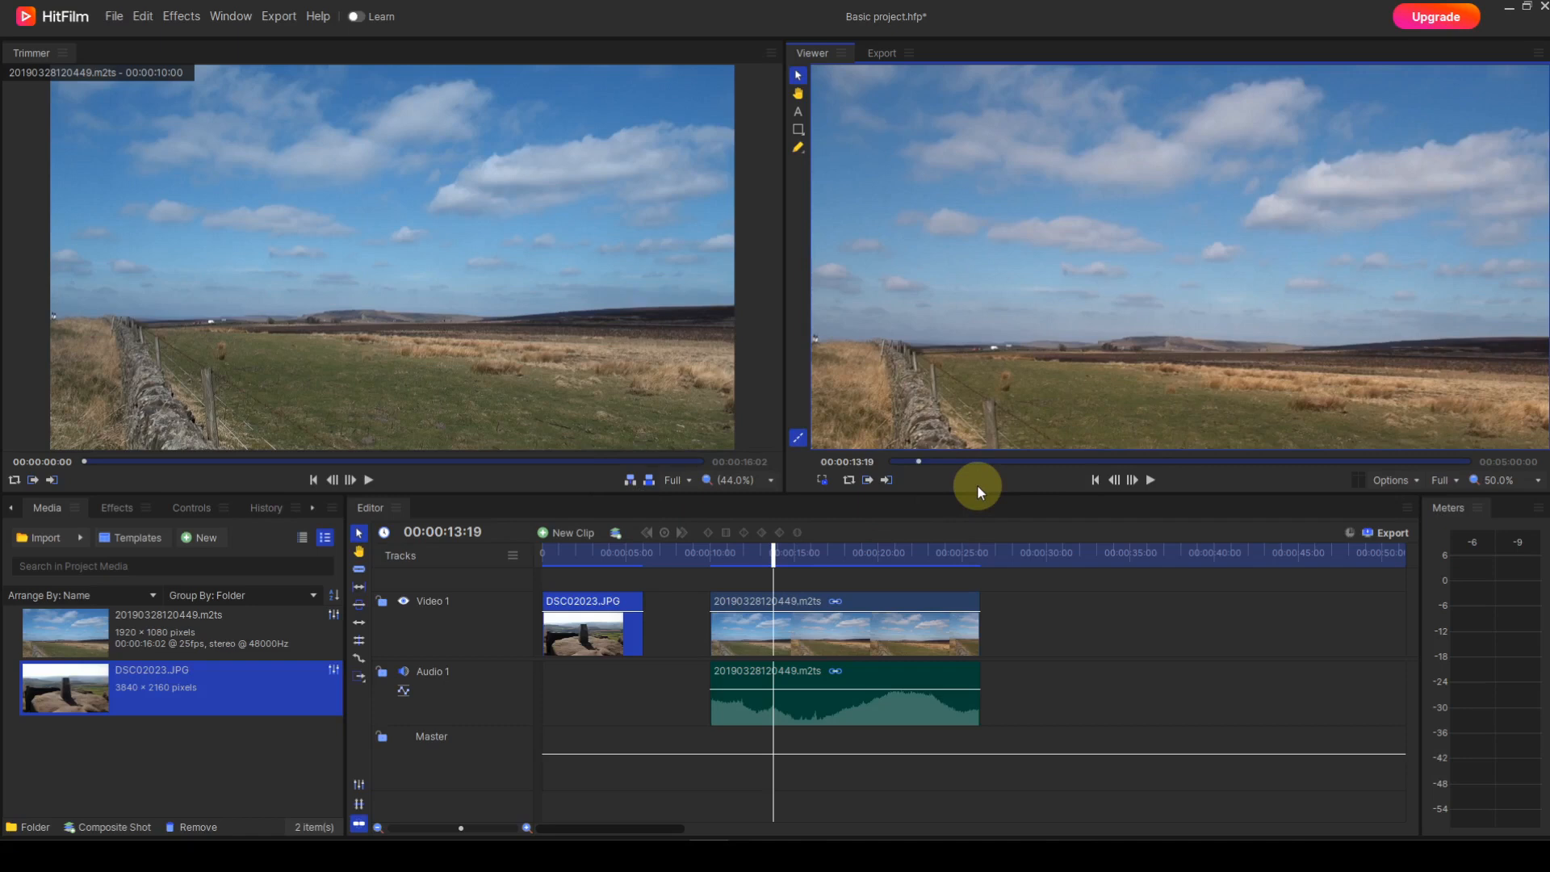
Step: Mark a timeline range in the Viewer with an in point at 00:00:13:19 and an out point at 00:00:20:24
left_click(870, 479)
mouse_move(918, 462)
left_mouse_down()
mouse_move(1076, 464)
mouse_move(928, 472)
left_mouse_up()
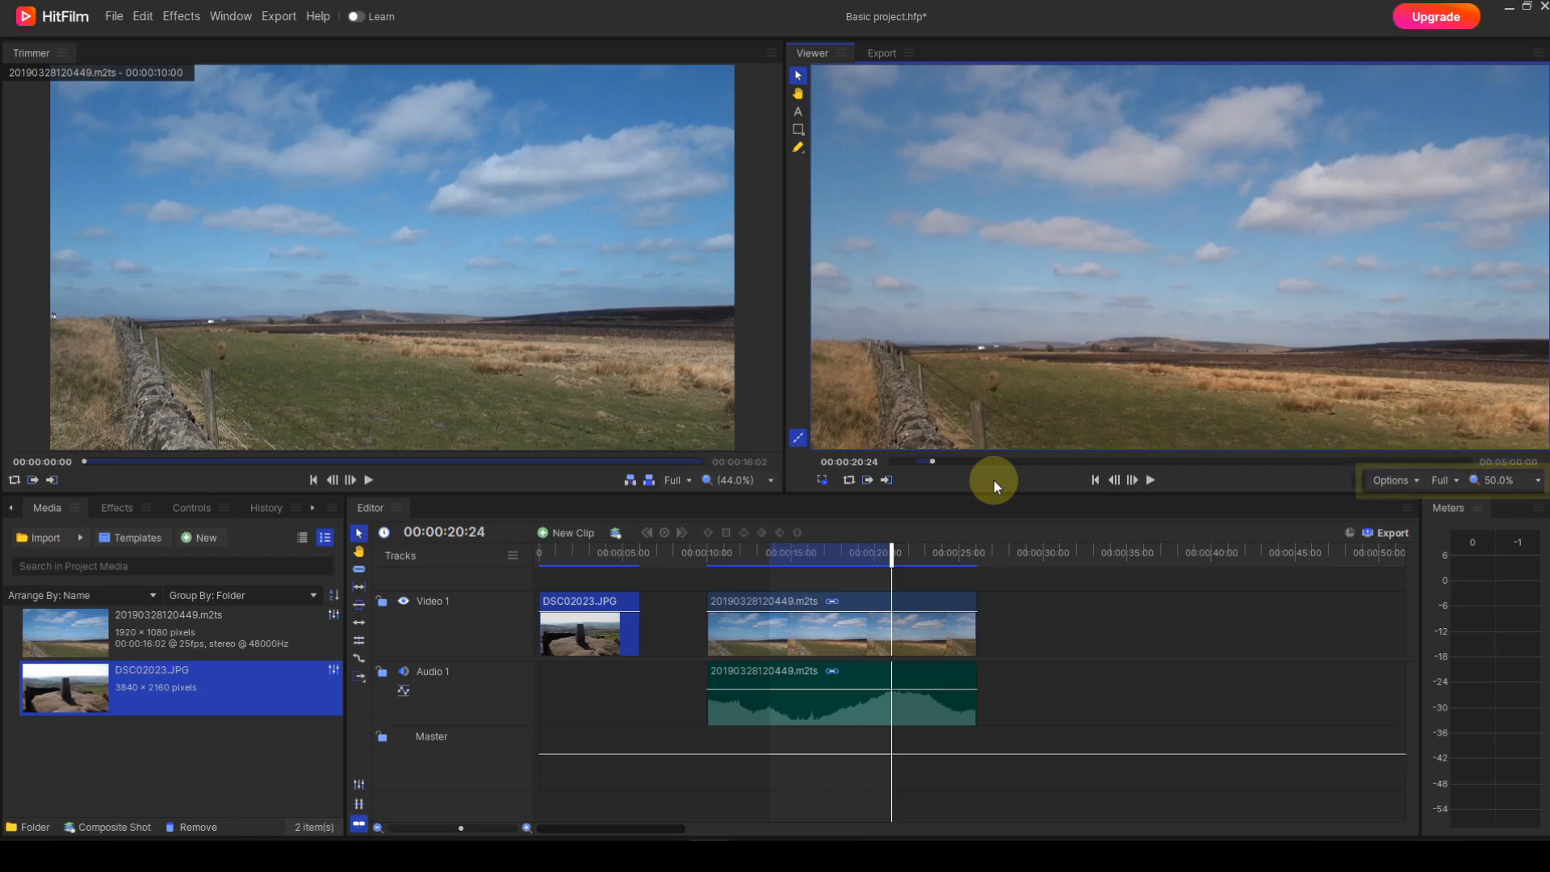
Step: Examine the Viewer's display options and its playback resolution choices
left_click(1416, 480)
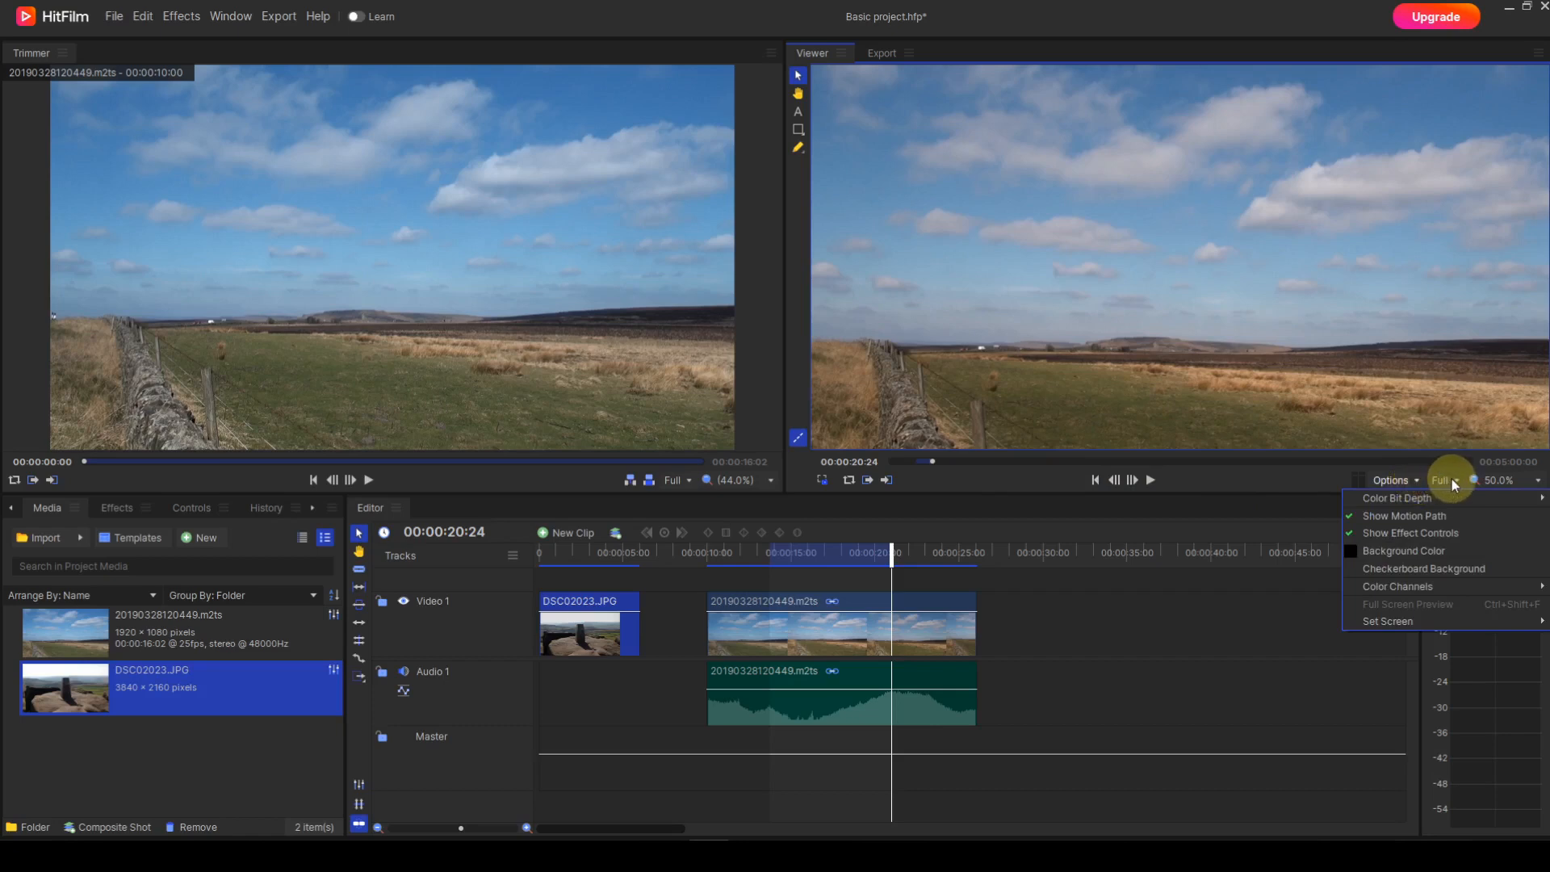
left_click(1453, 480)
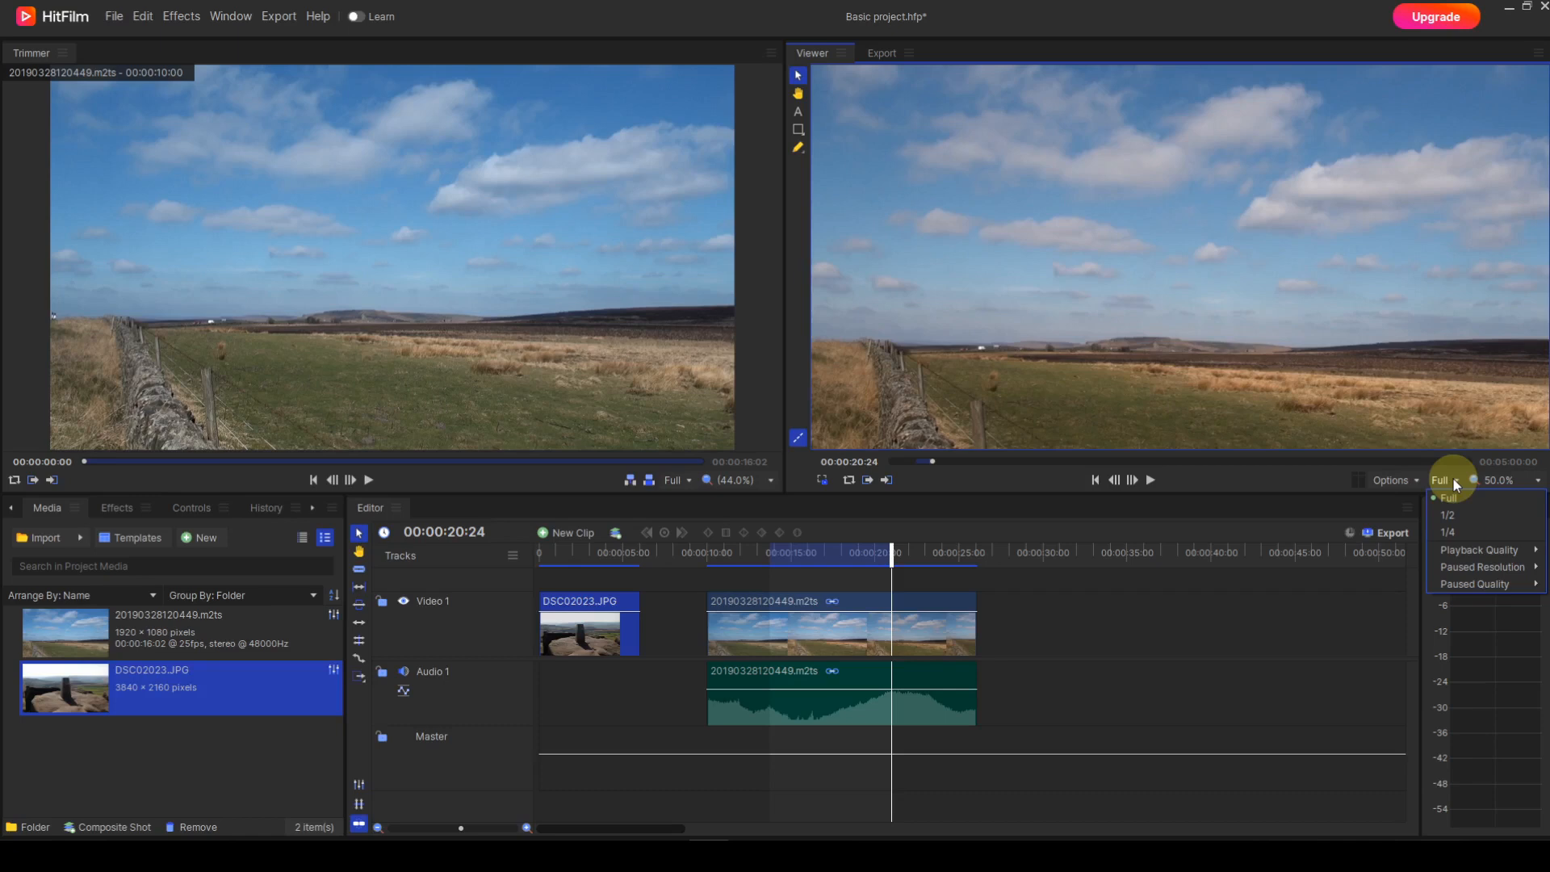
Step: Zoom the Viewer to 400% and use the Hand tool to inspect the vehicles on the horizon
left_click(1538, 485)
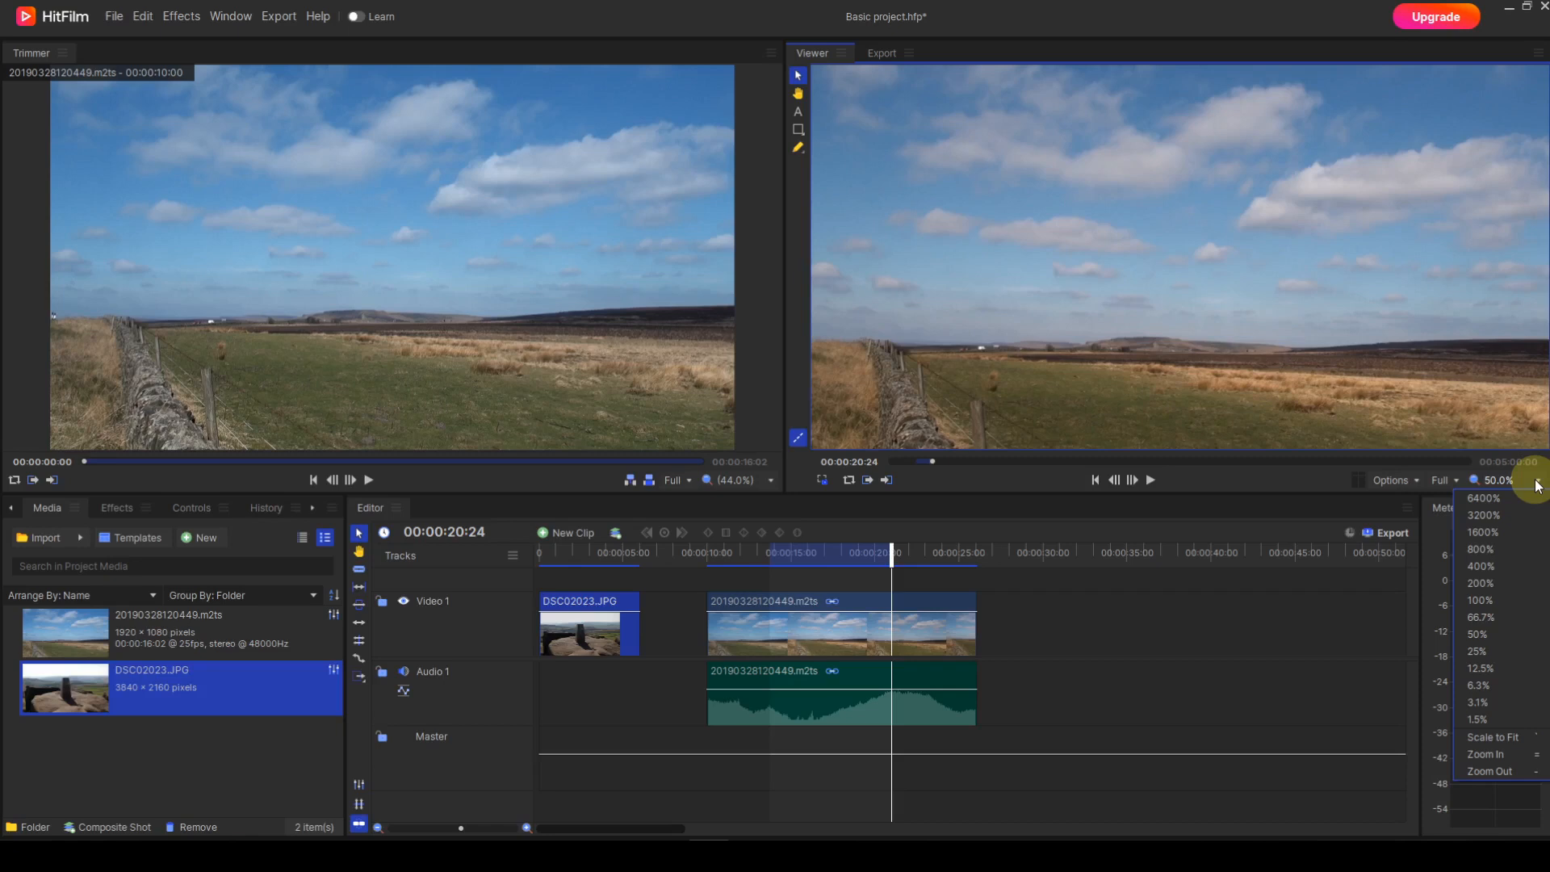
left_click(1500, 565)
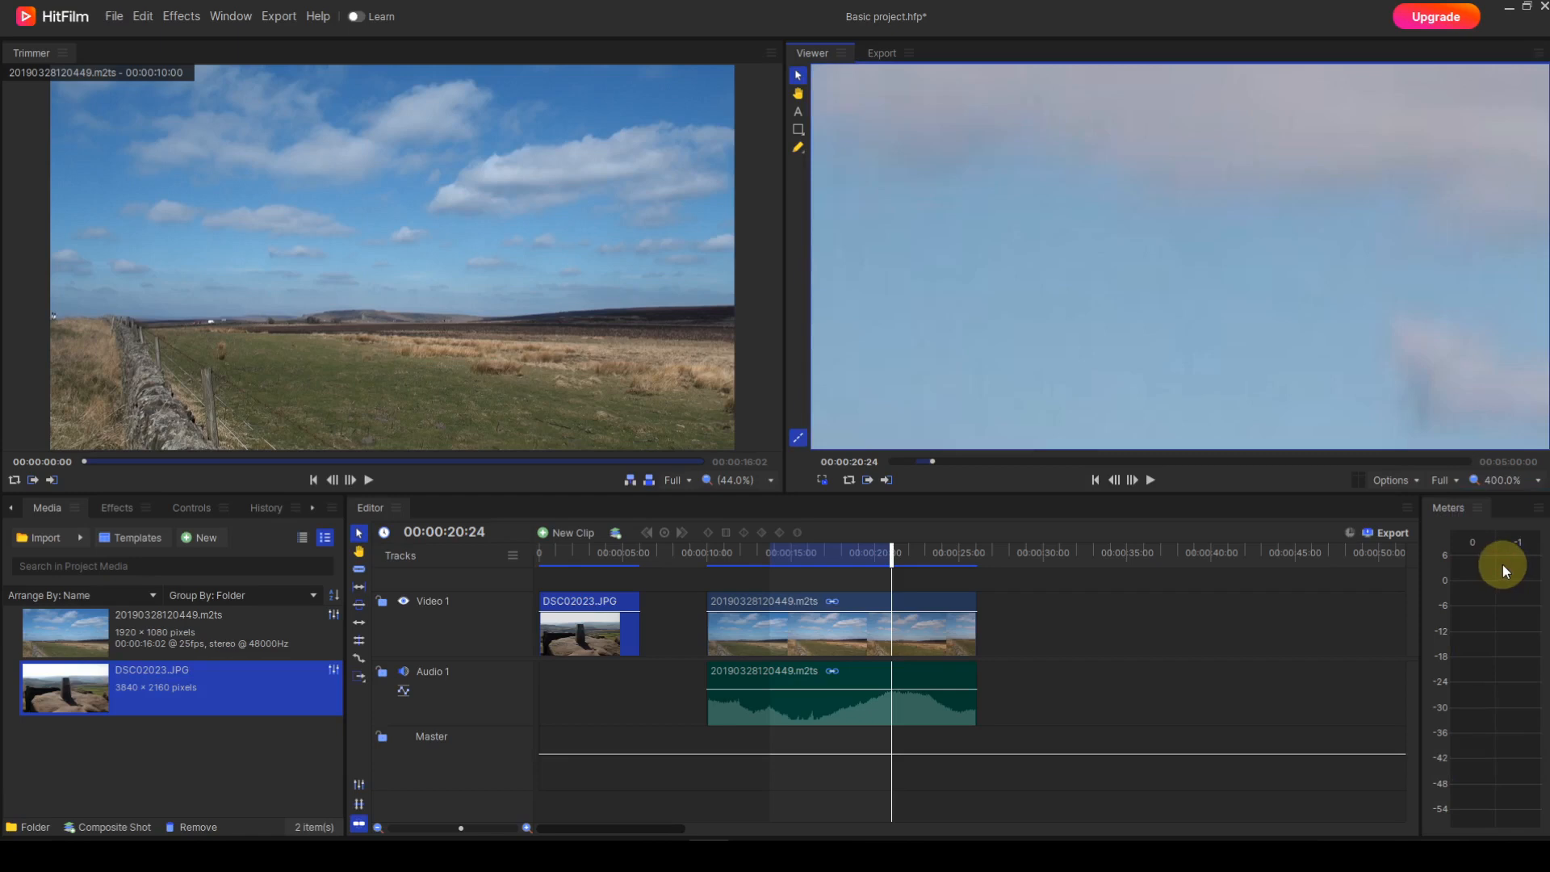
left_click(799, 95)
left_click_drag(1194, 249, 1255, 149)
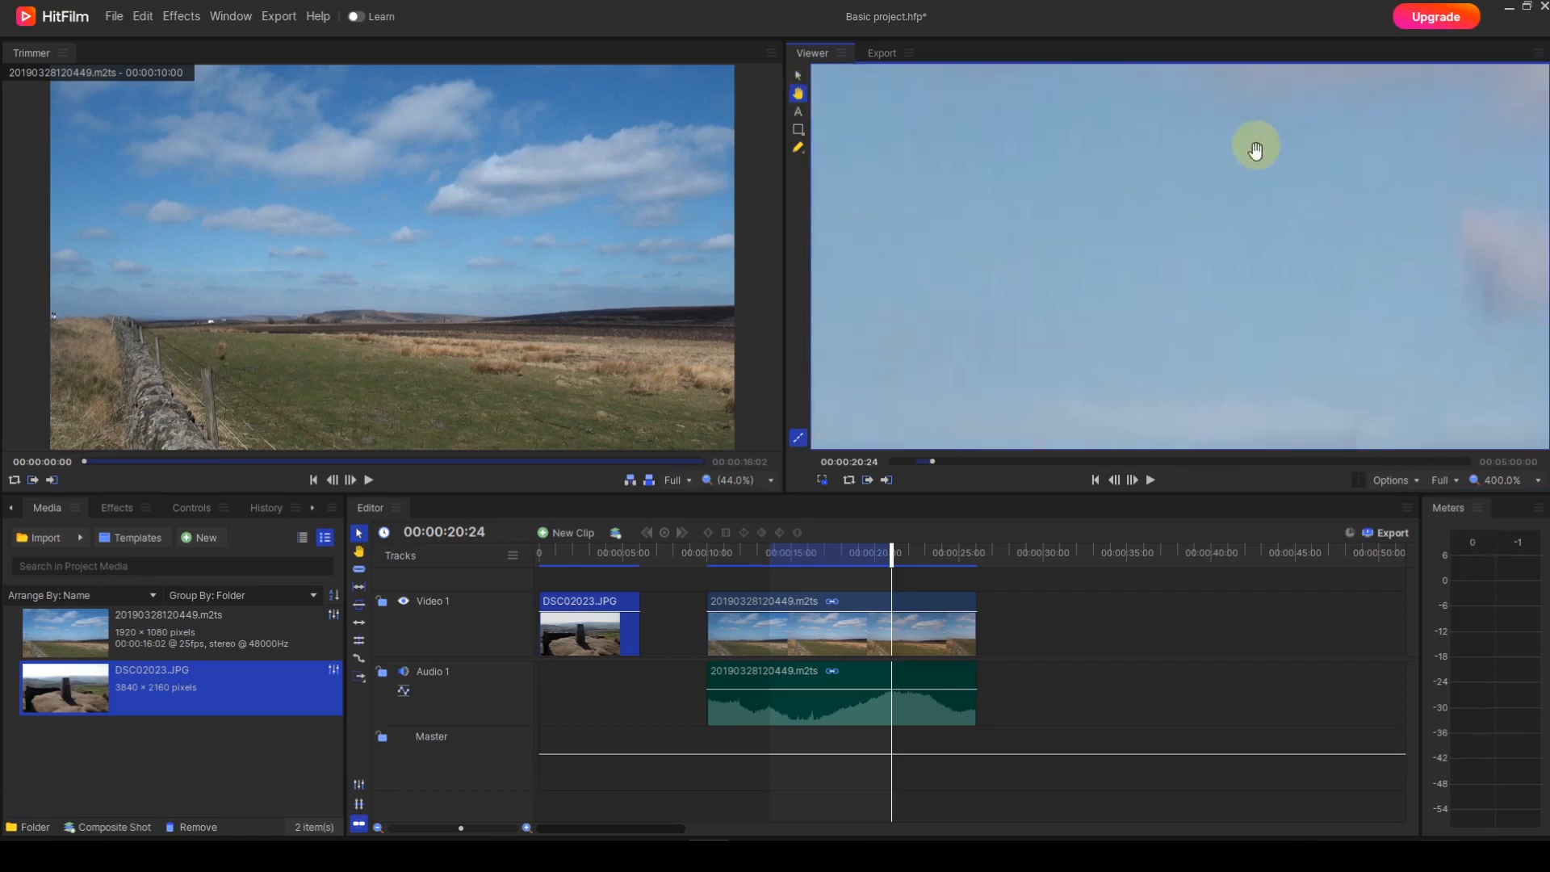
left_click_drag(1203, 347, 1246, 181)
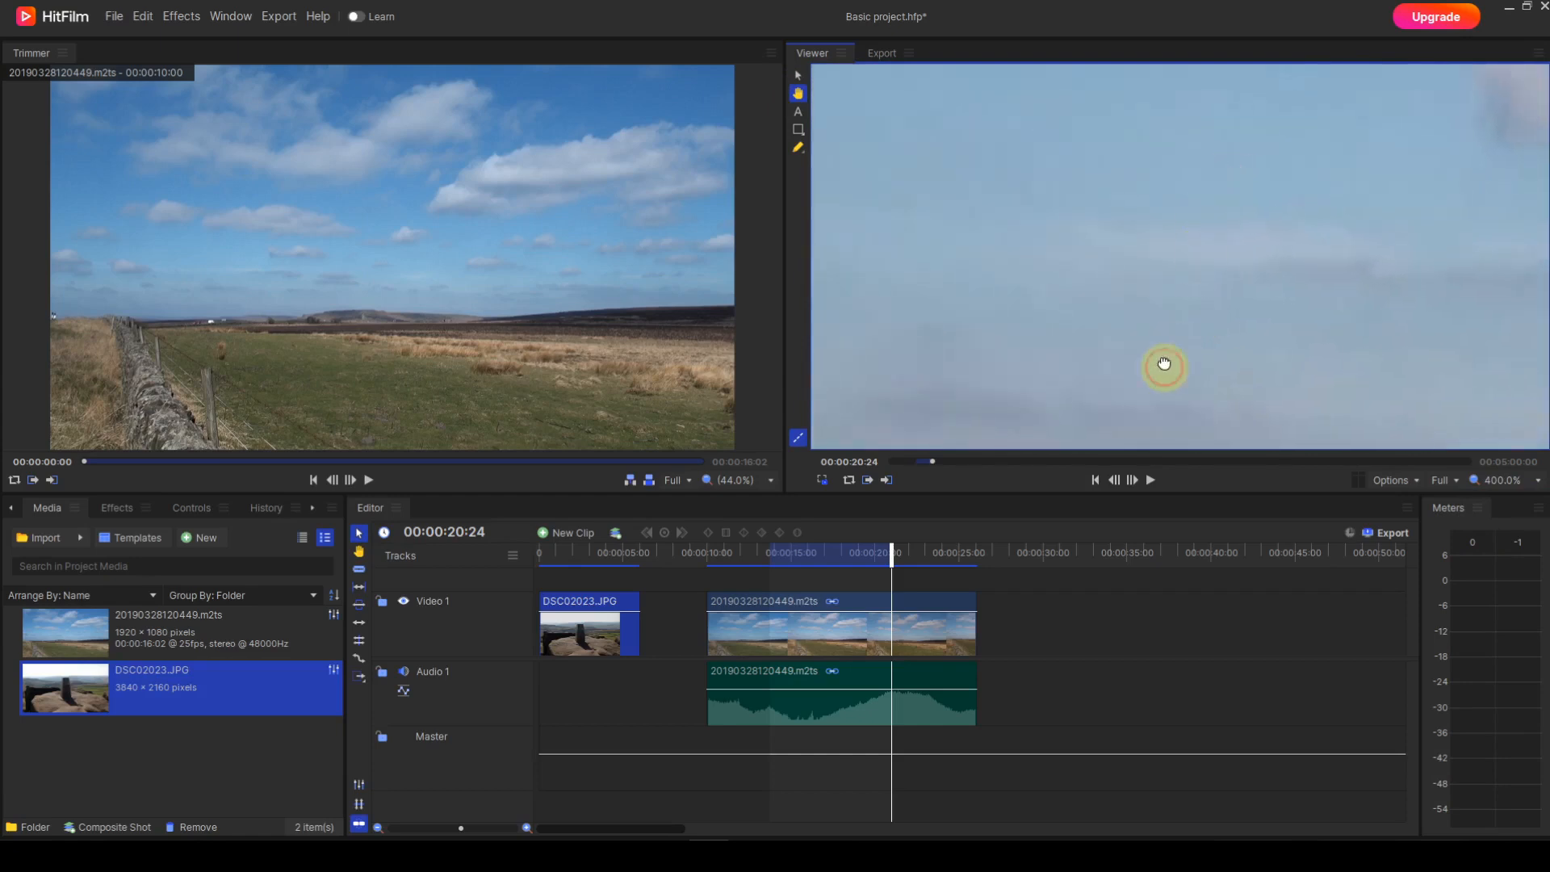
left_click_drag(1165, 364, 1146, 232)
left_click_drag(1177, 401, 1170, 208)
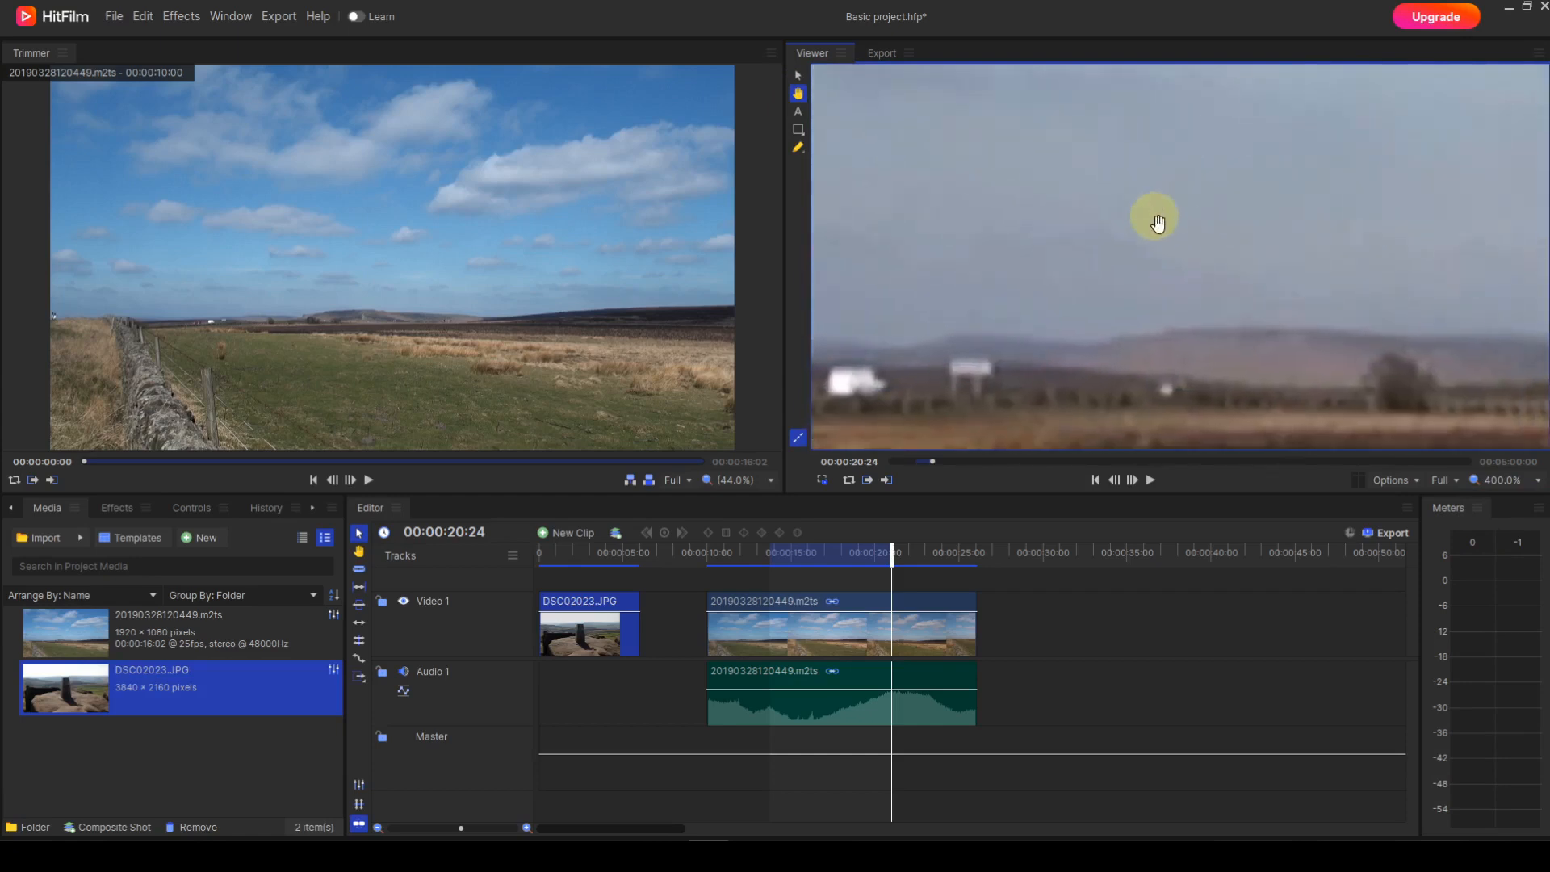
left_click_drag(1170, 329, 1052, 260)
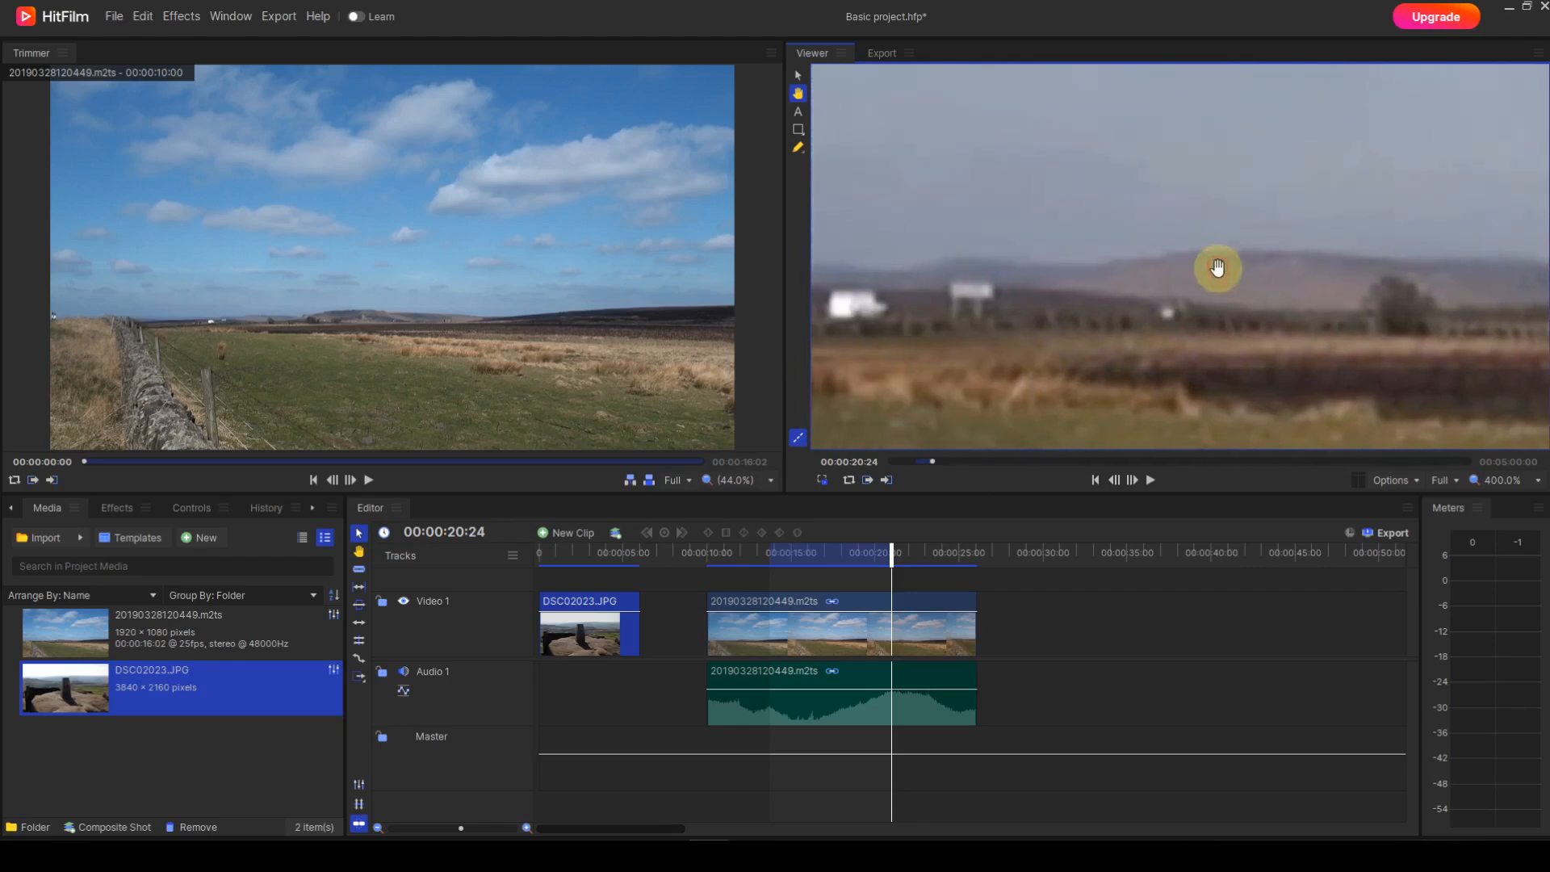
left_click_drag(1176, 267, 1324, 269)
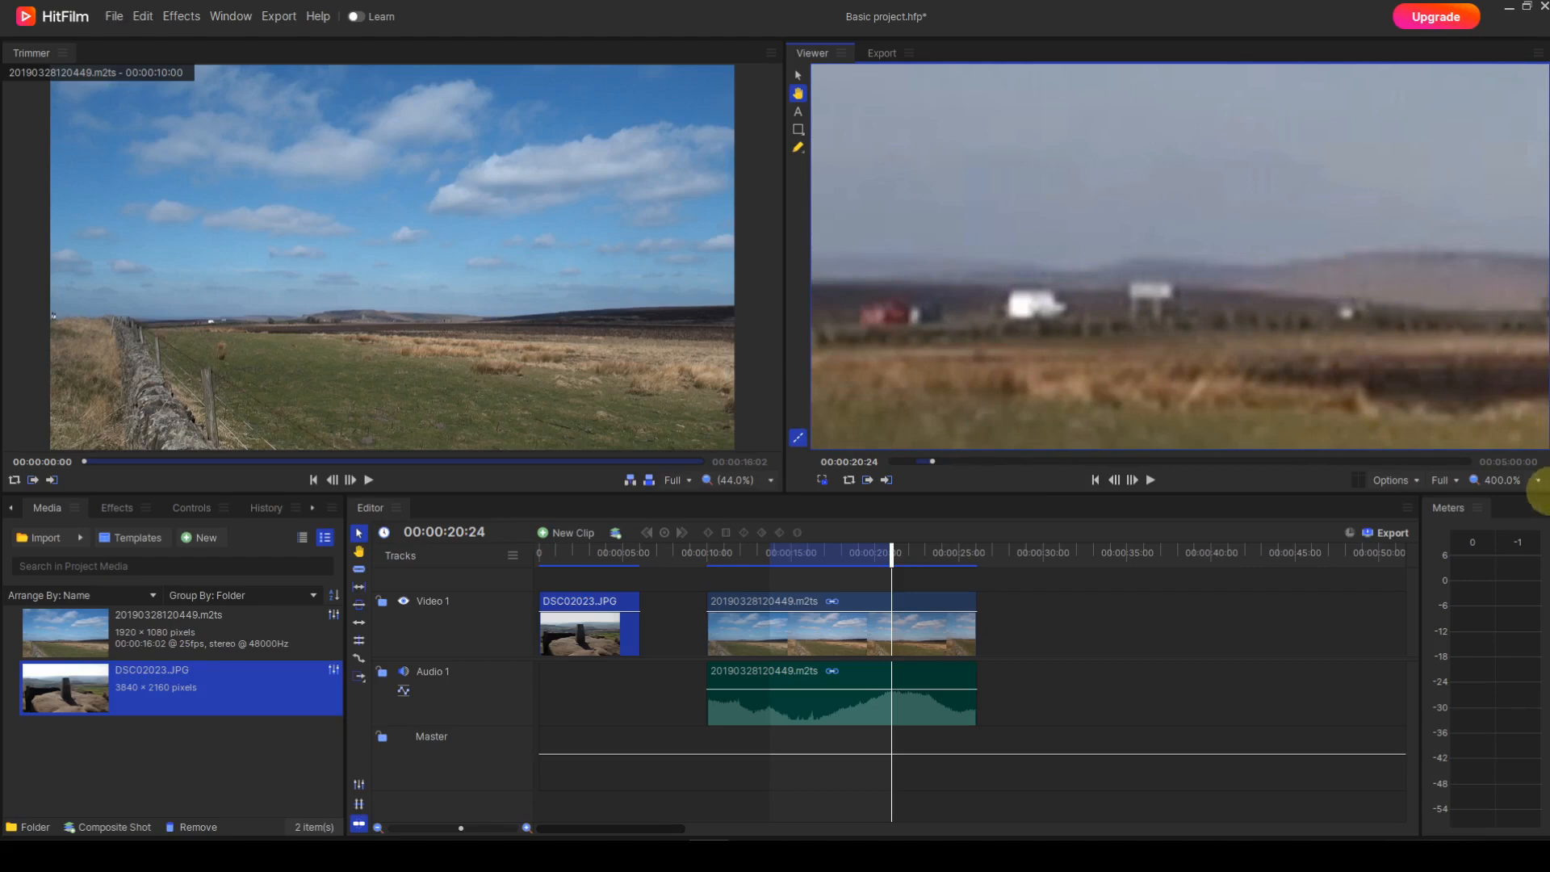
Step: Set the Viewer's zoom to Scale to Fit so the whole frame is shown
left_click(1539, 480)
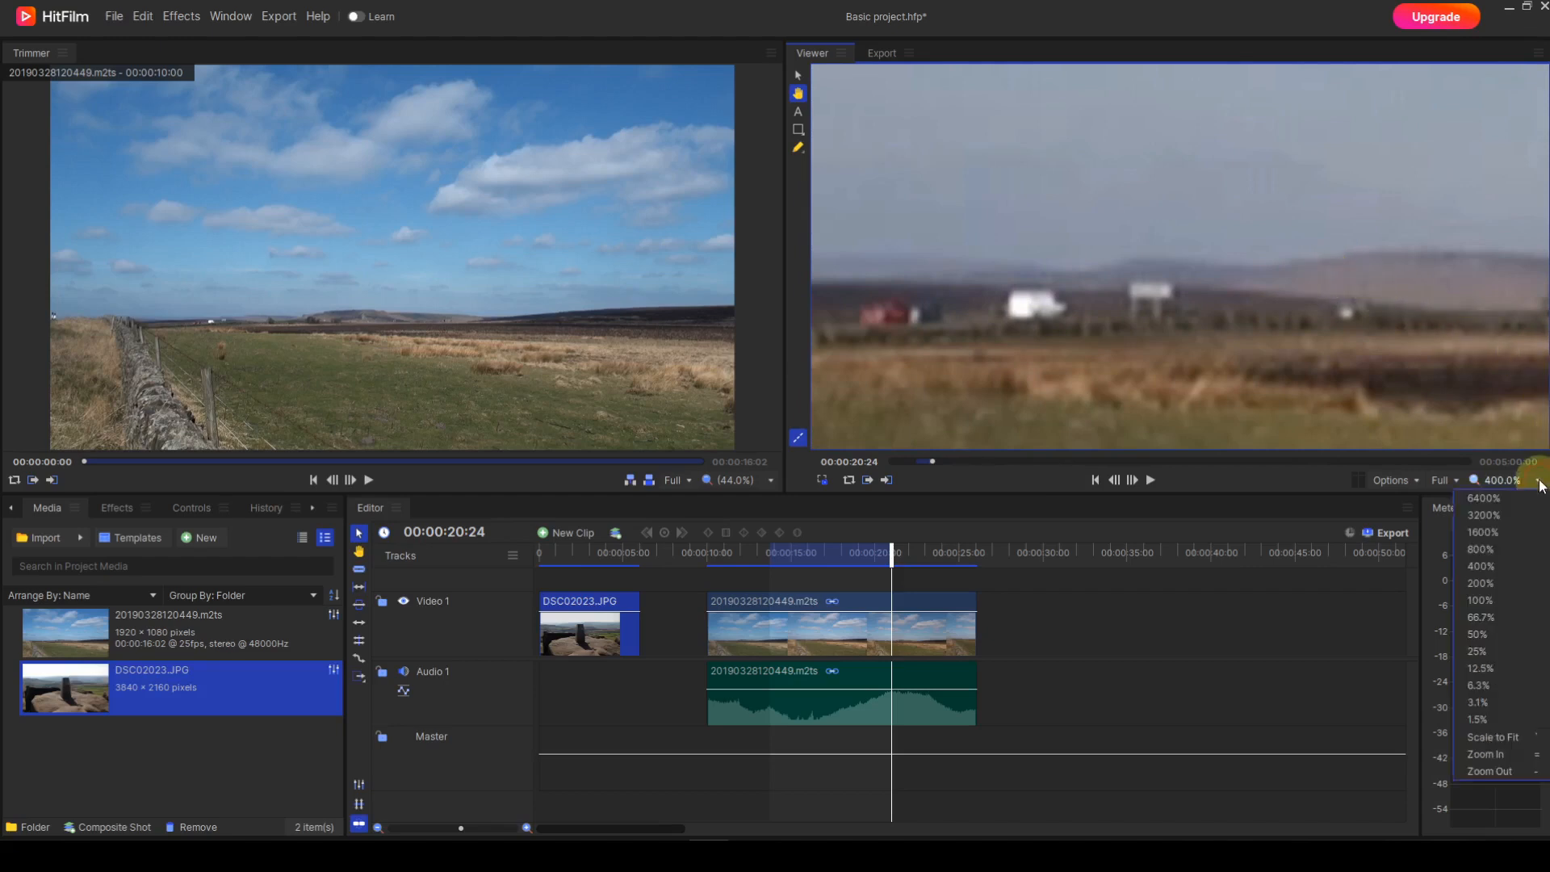
left_click(1503, 738)
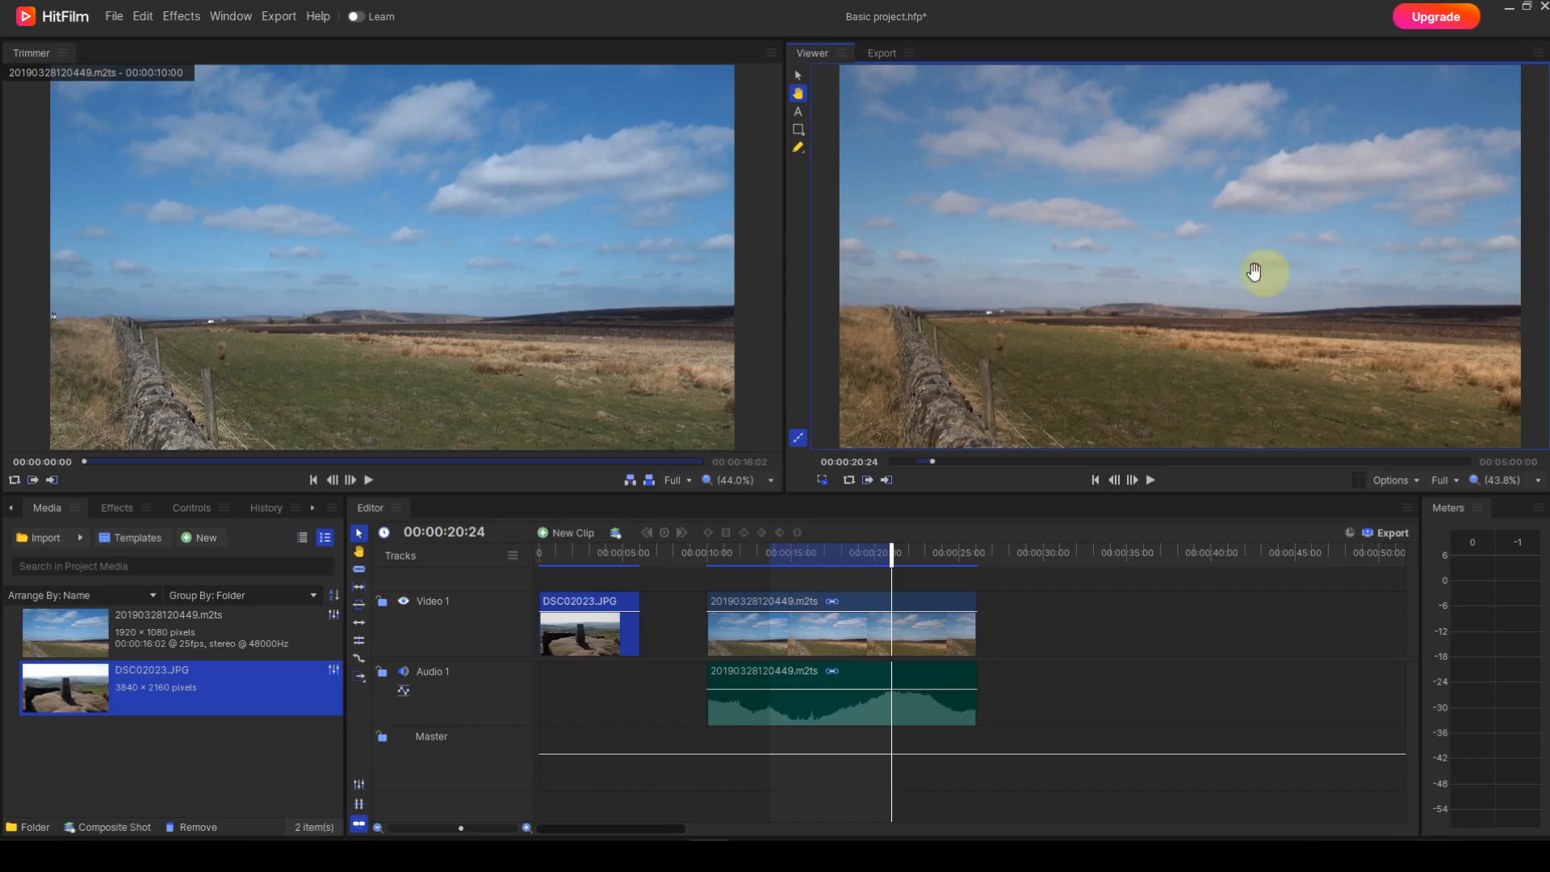
Step: Test the Video 1 track's controls by locking and unlocking it, and by hiding and showing its picture
left_click(382, 602)
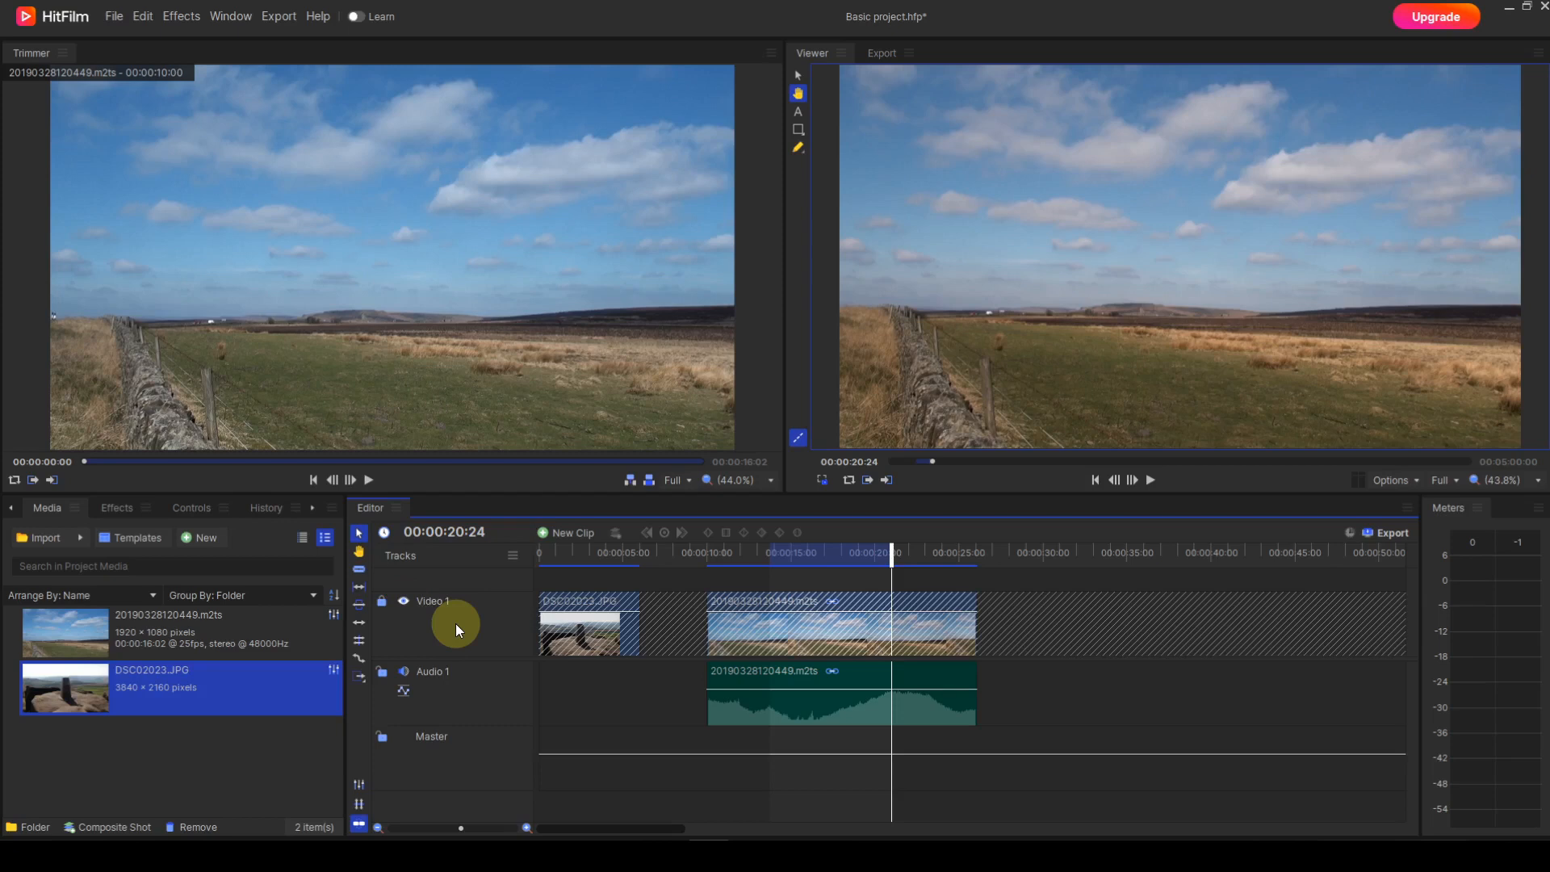
left_click(382, 602)
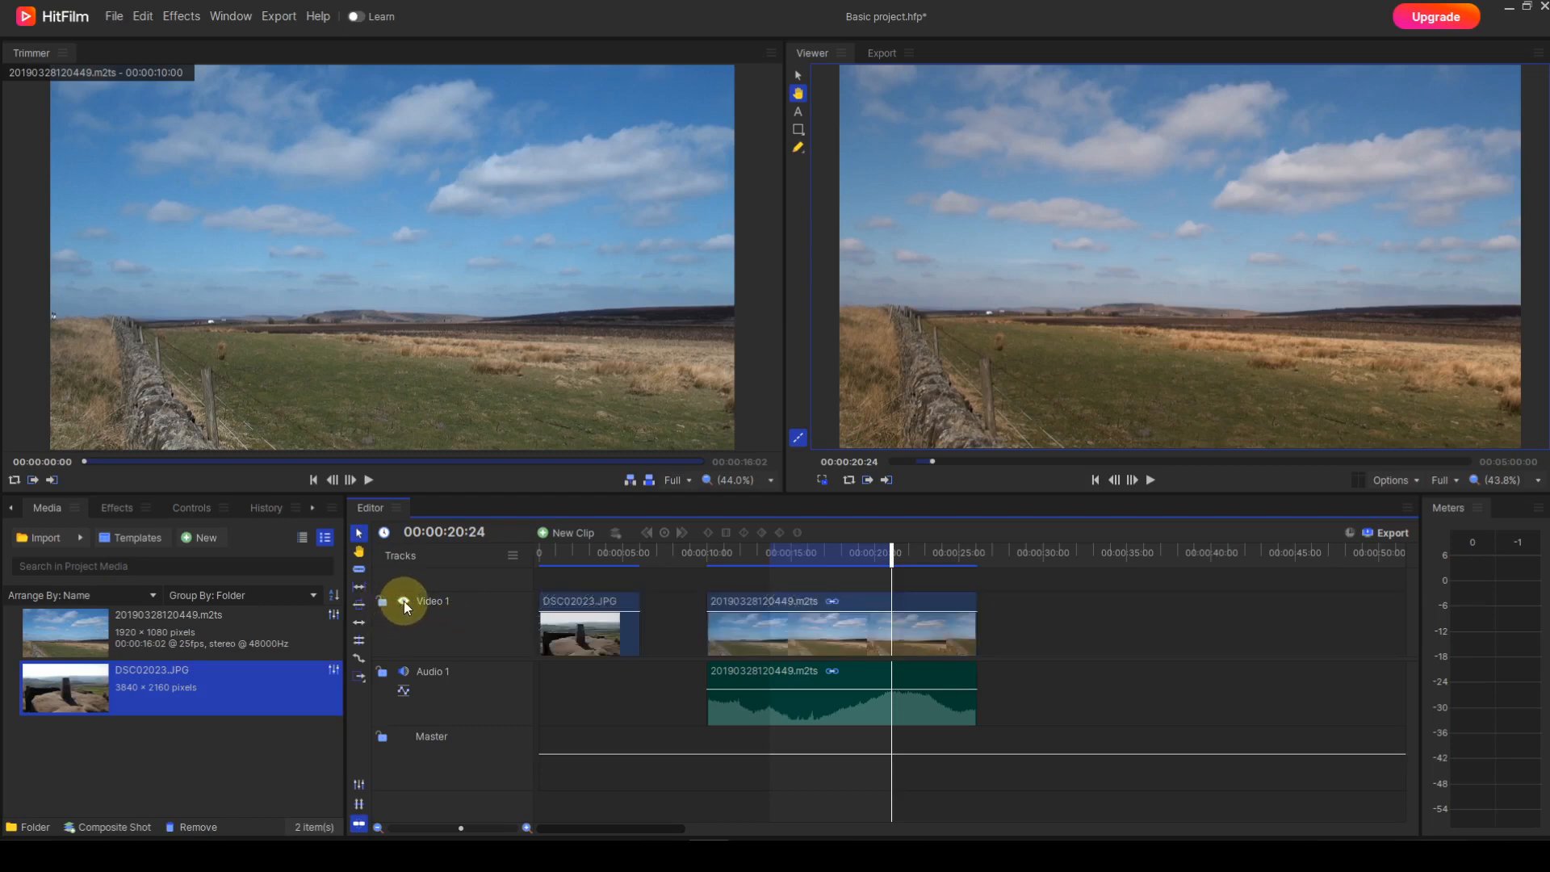
left_click(403, 601)
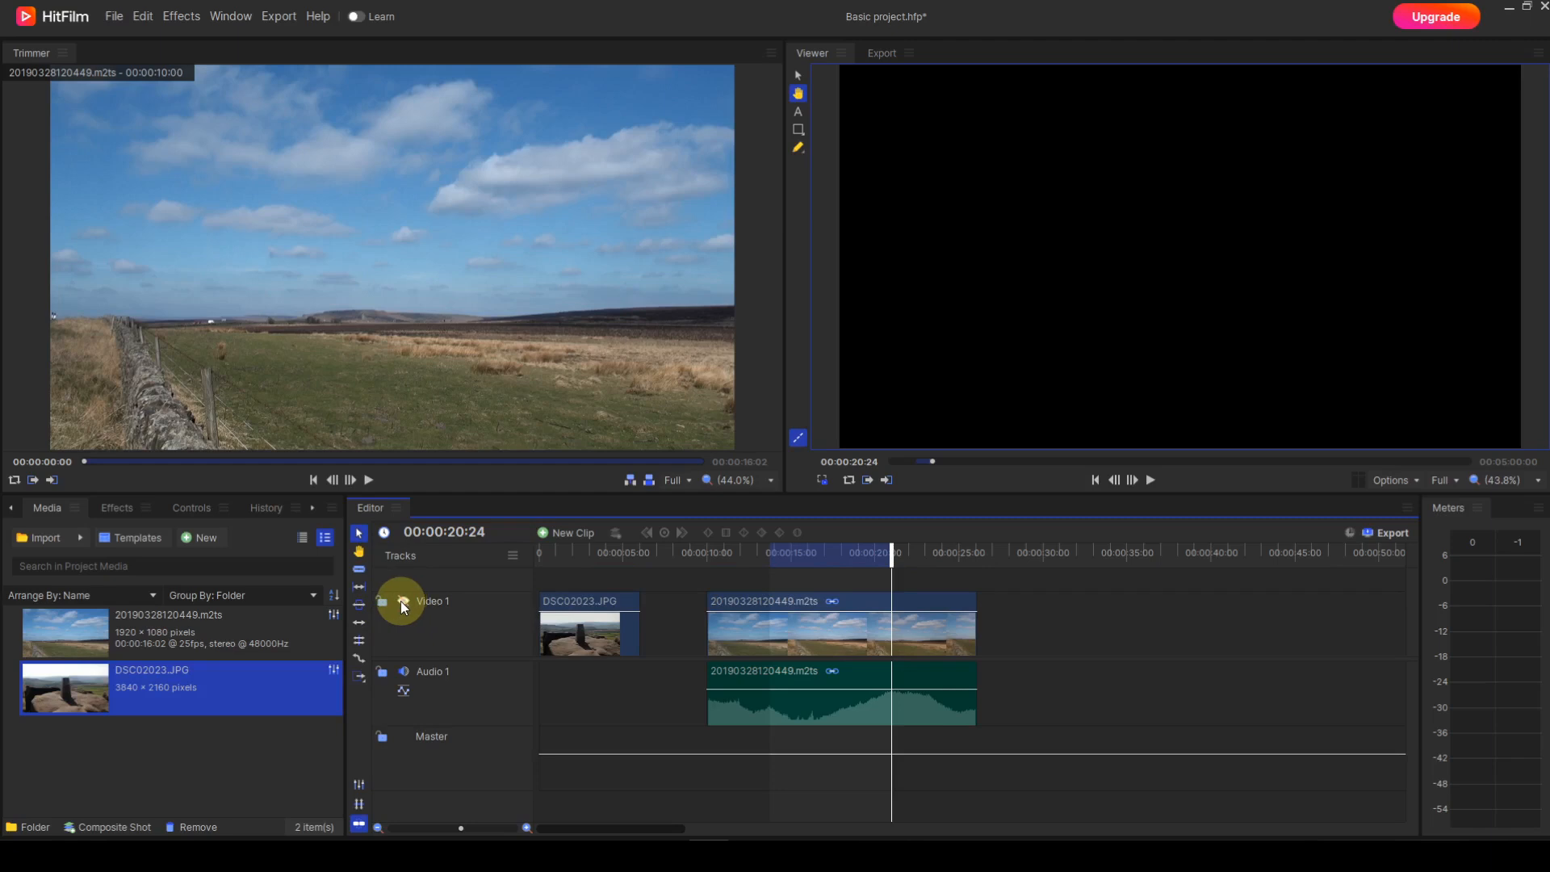
left_click(402, 602)
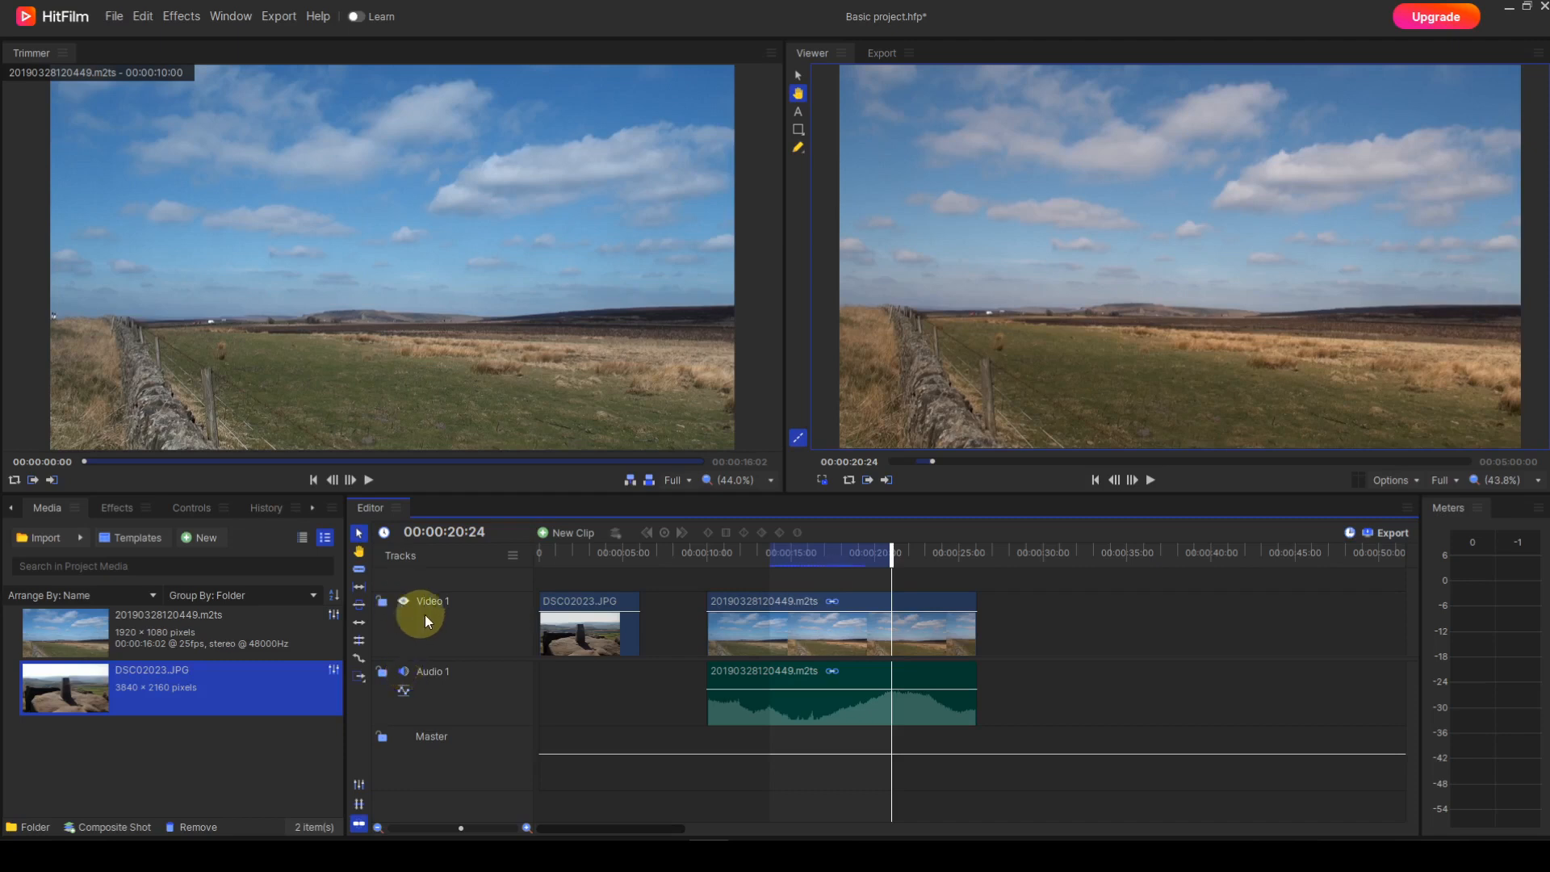
Step: Scrub the timeline playhead back to 00:00:18:01, testing the Audio 1 track muted before restoring its sound
left_click_drag(891, 557, 841, 555)
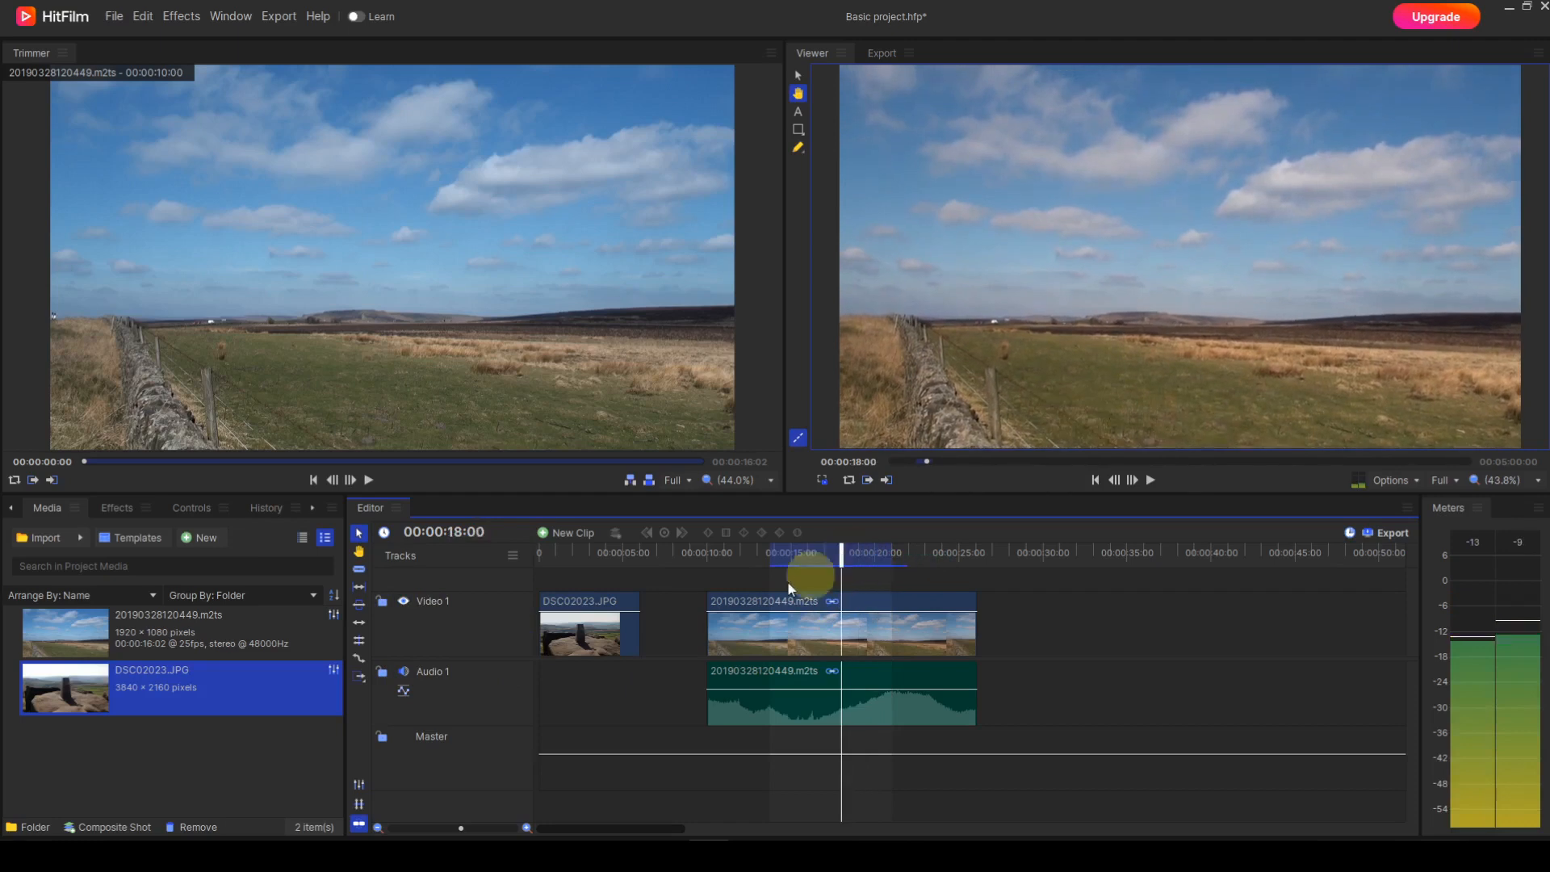
left_click(404, 672)
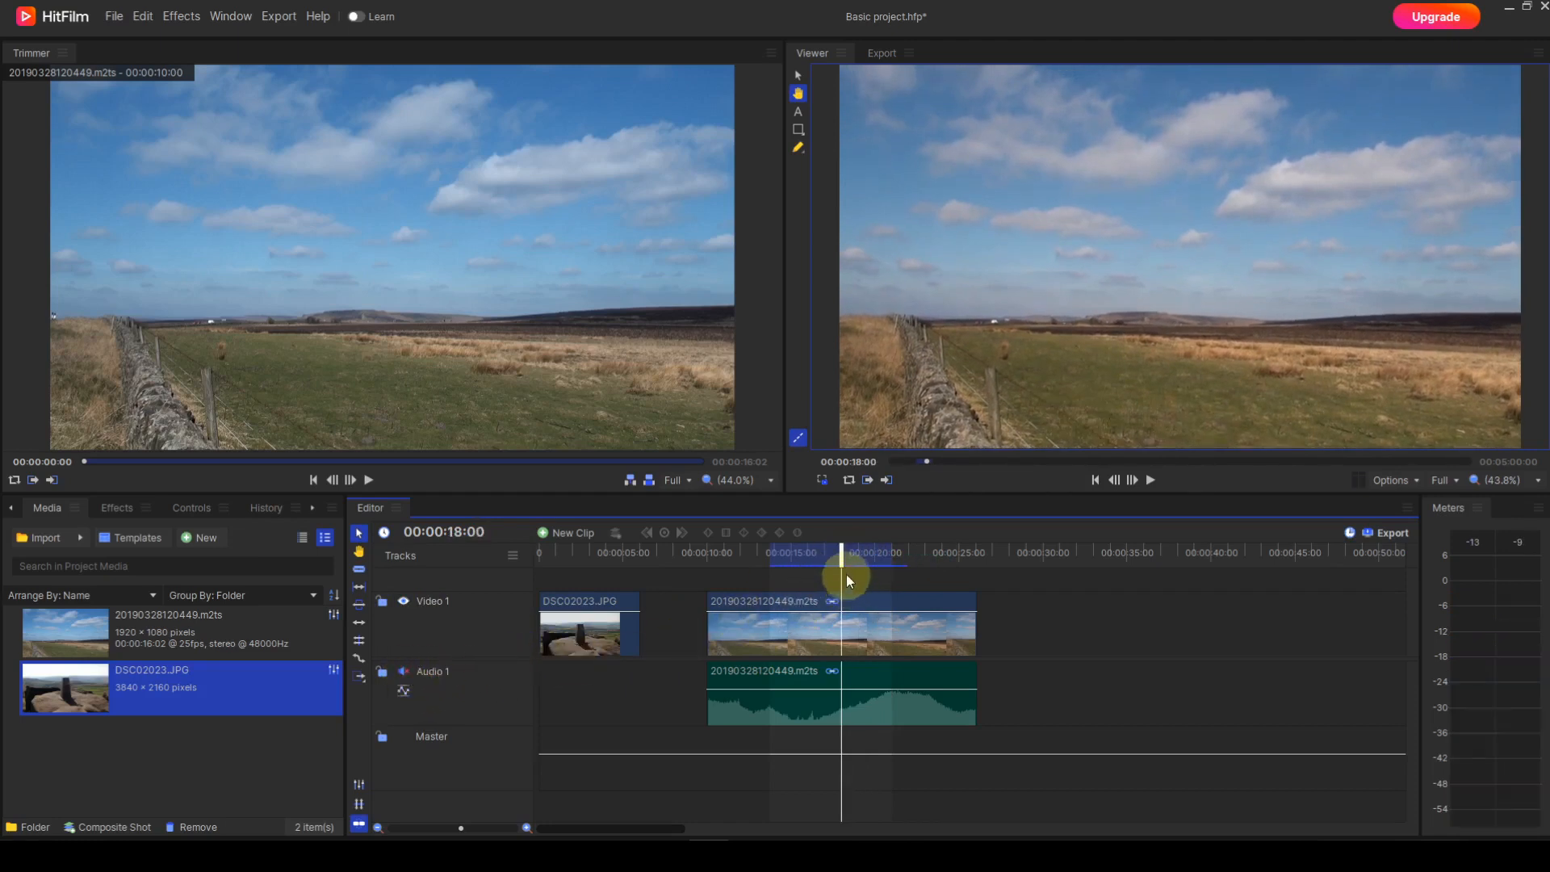
mouse_move(841, 559)
left_mouse_down()
mouse_move(903, 557)
mouse_move(751, 571)
mouse_move(897, 573)
mouse_move(842, 571)
left_mouse_up()
left_click(401, 674)
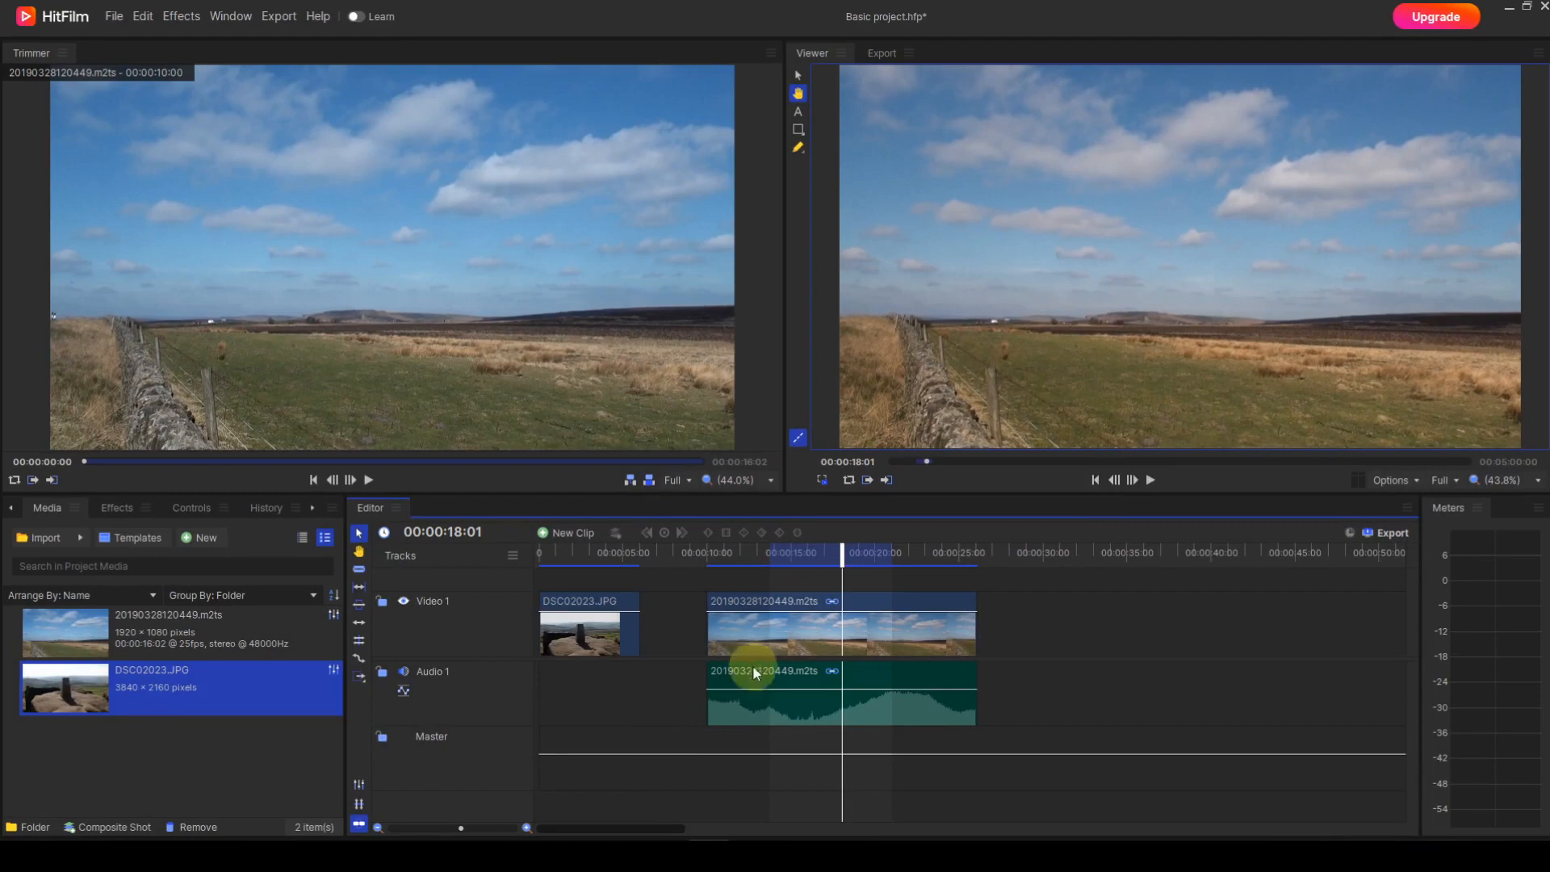
Step: Move the linked 20190328120449.m2ts video and audio together so they start at 00:00:10:12 on the timeline
left_click_drag(749, 636, 843, 636)
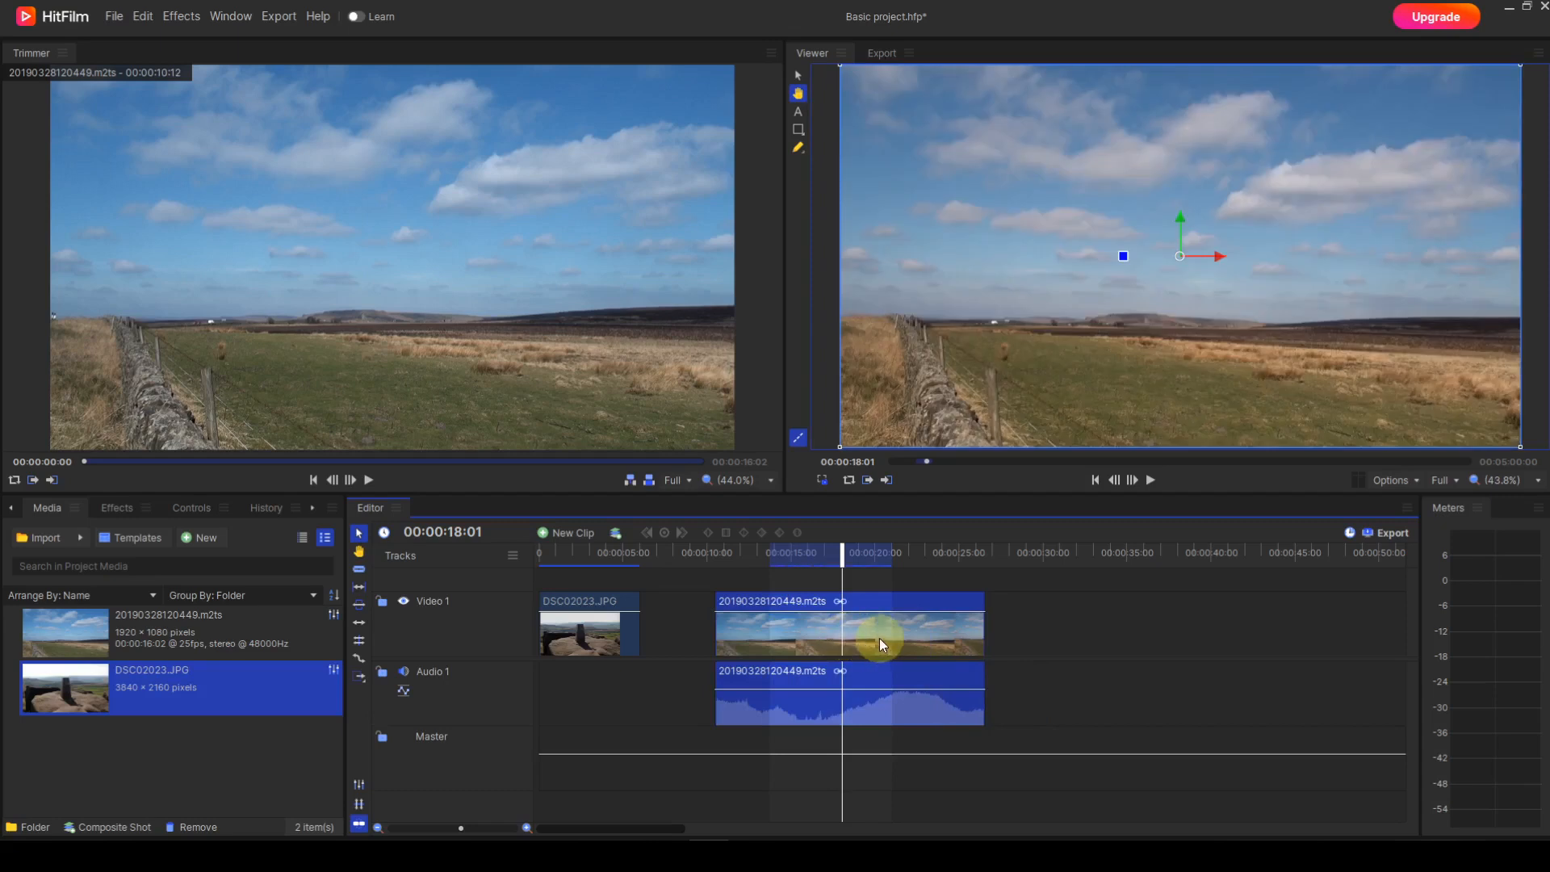
Step: Unlink the 20190328120449.m2ts clip's video and audio, and move only the video to start at 00:00:07:19
right_click(880, 646)
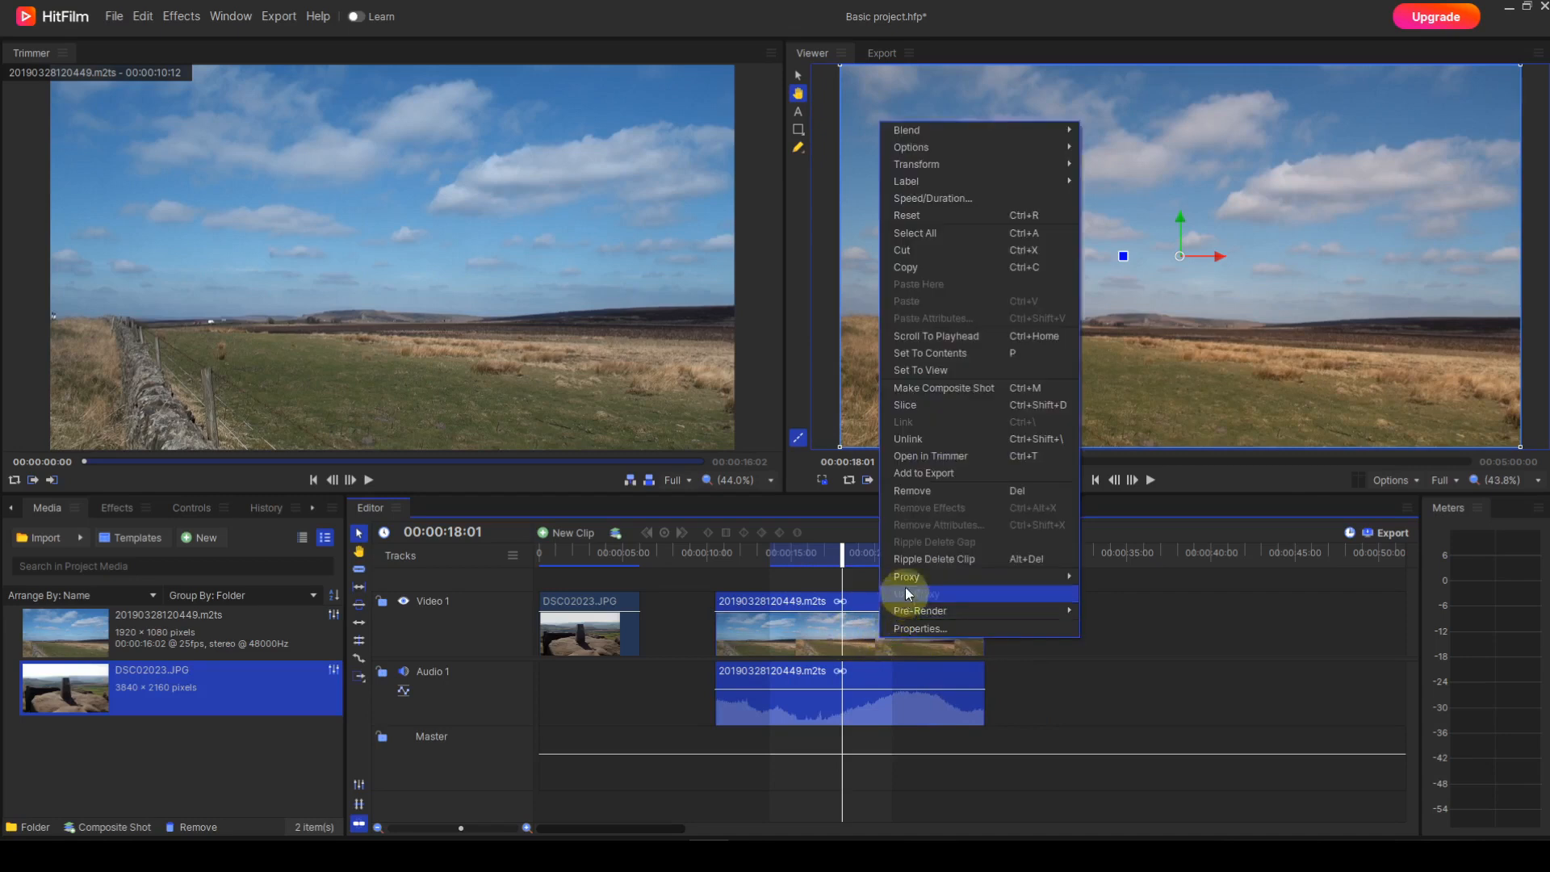
left_click(914, 441)
left_click(1030, 646)
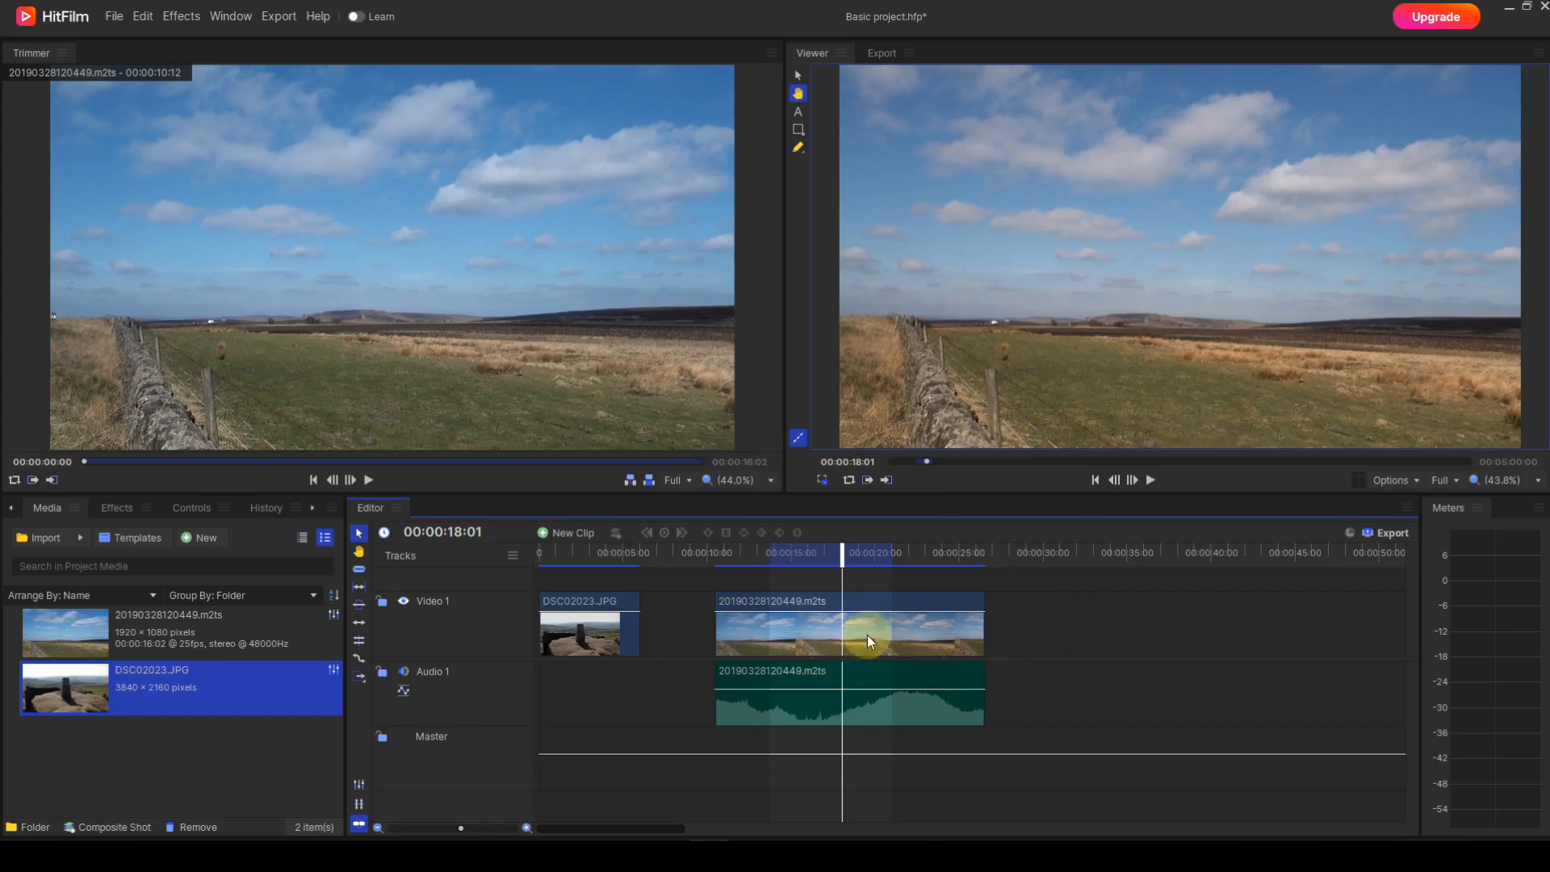
left_click_drag(935, 627, 880, 640)
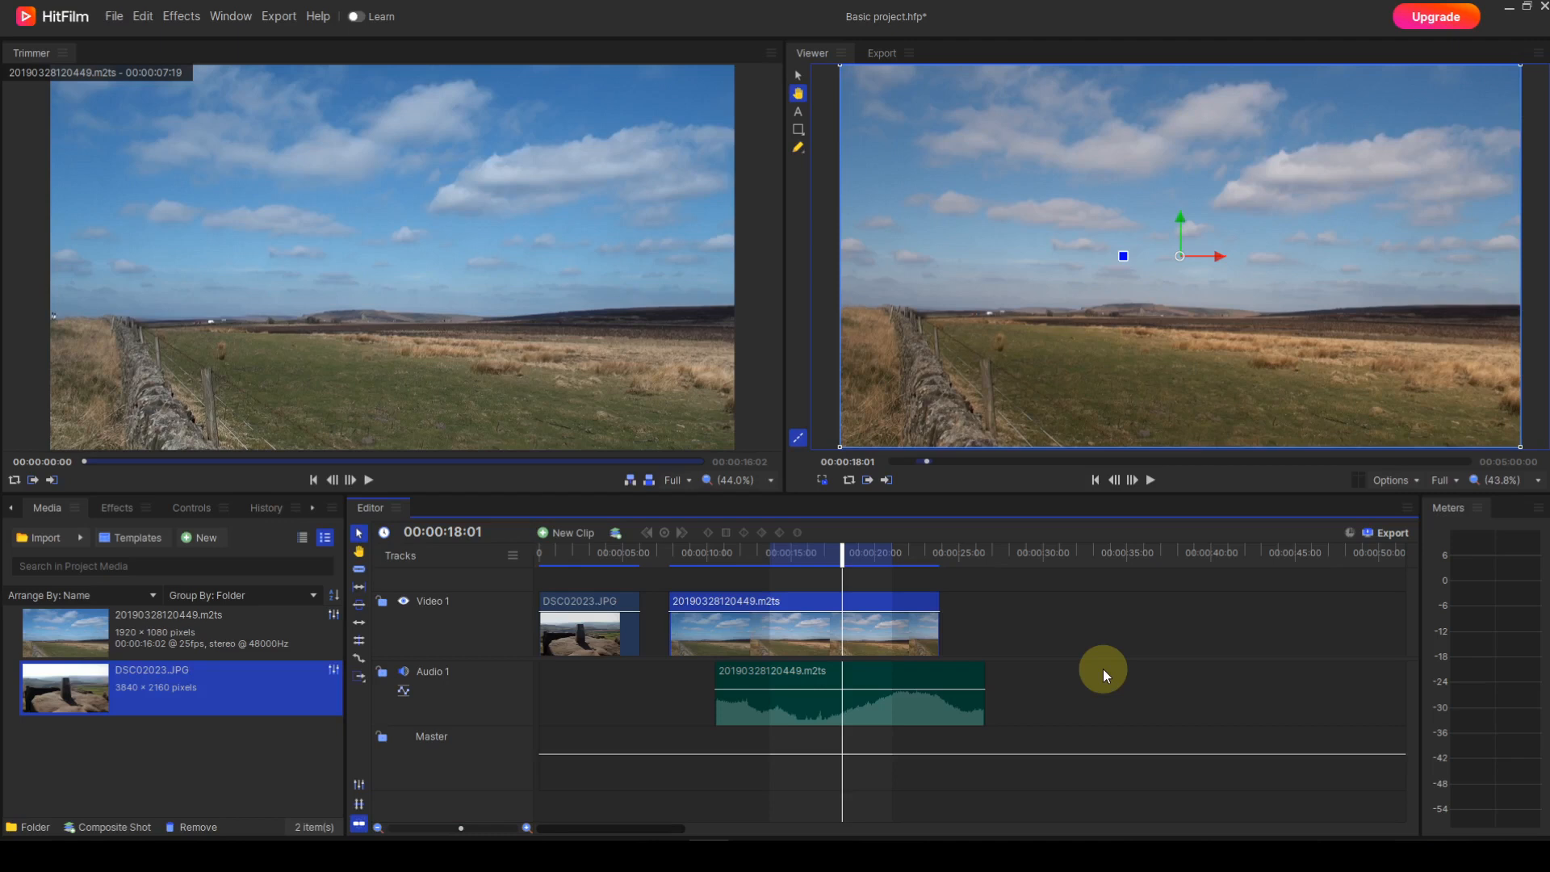
Step: Zoom the Editor timeline in and back out to examine the separated video and audio clips at different scales
left_click(526, 829)
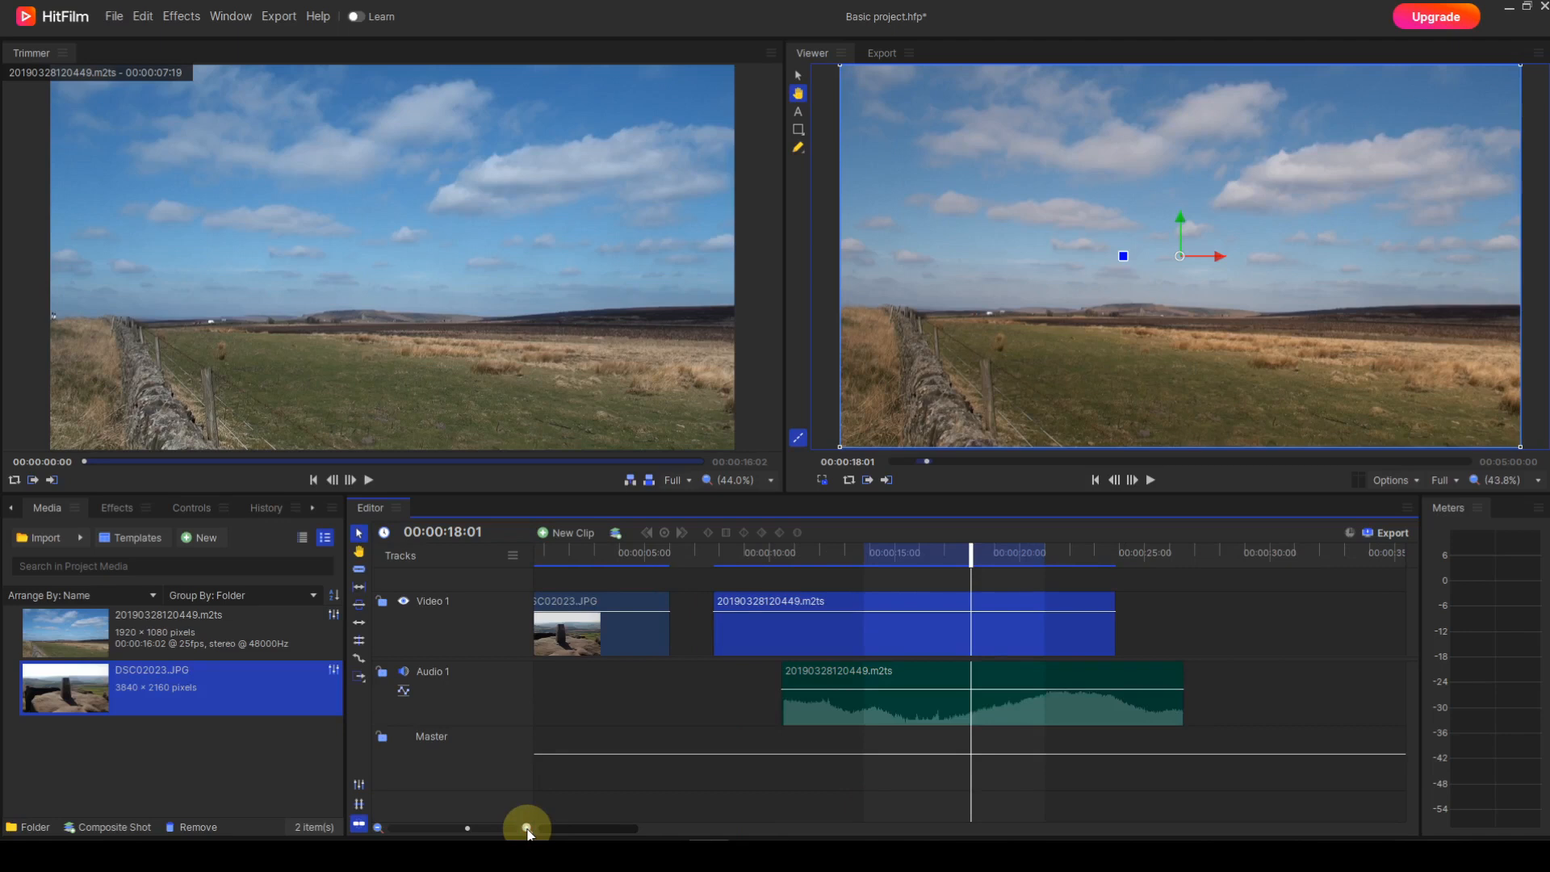
left_click(526, 828)
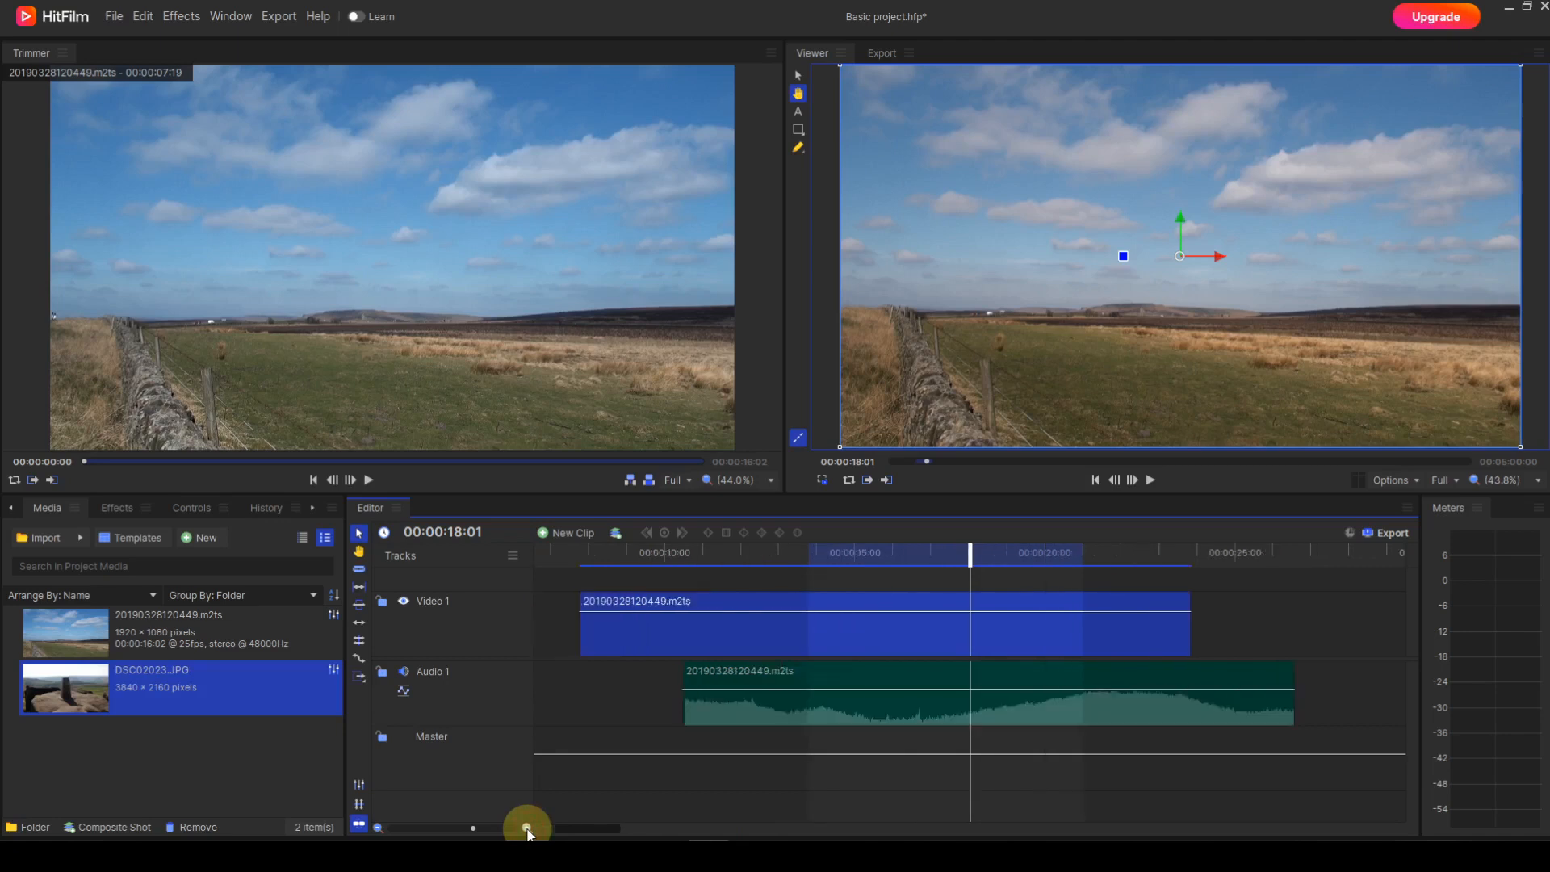
left_click(377, 828)
left_click(377, 829)
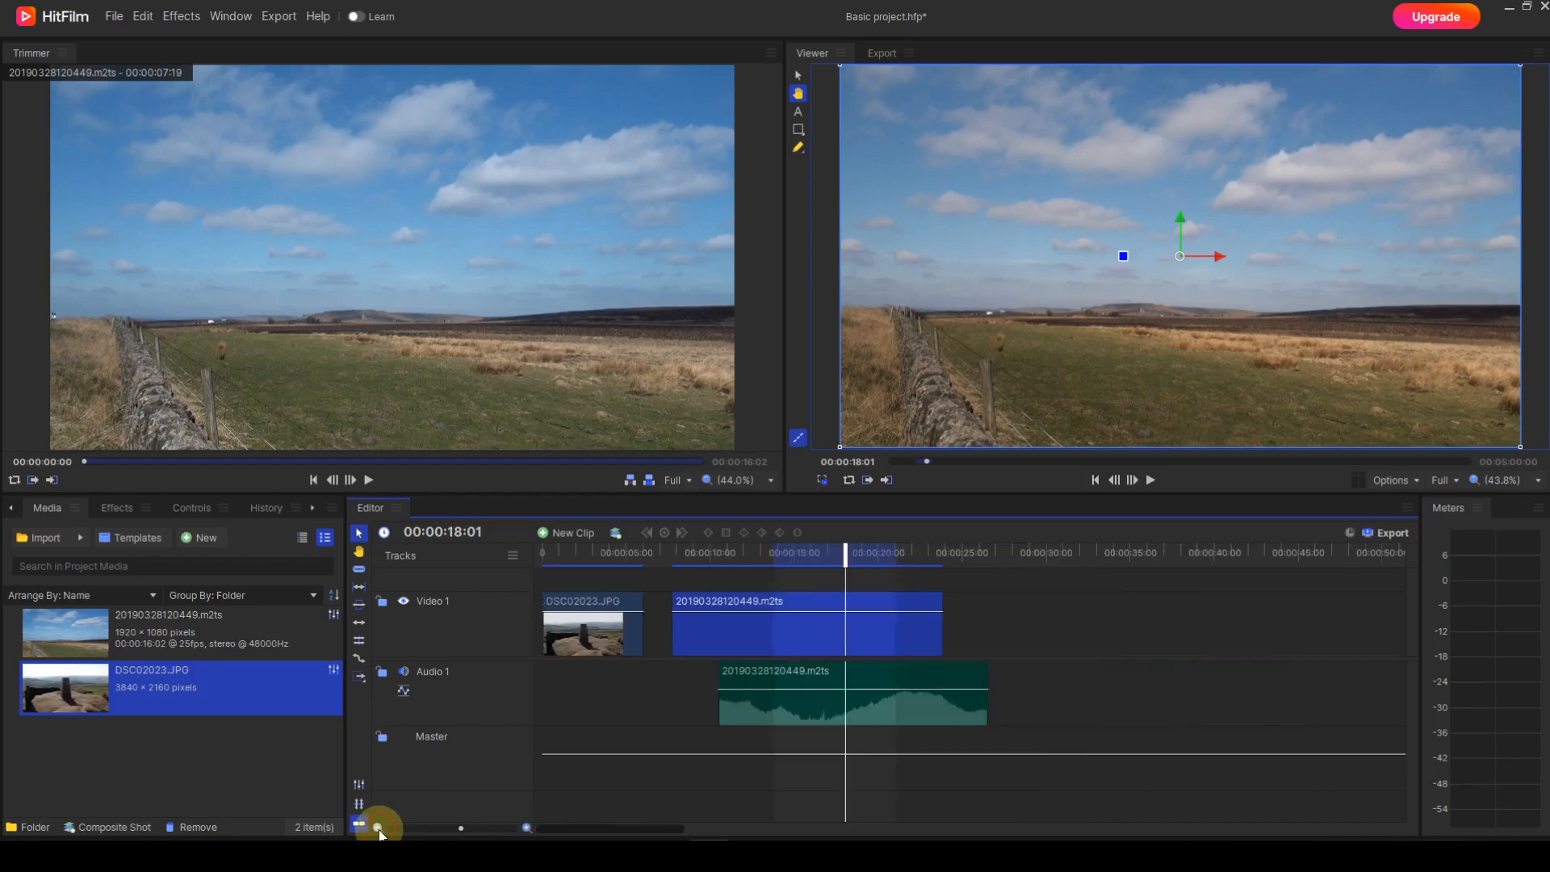
left_click(377, 829)
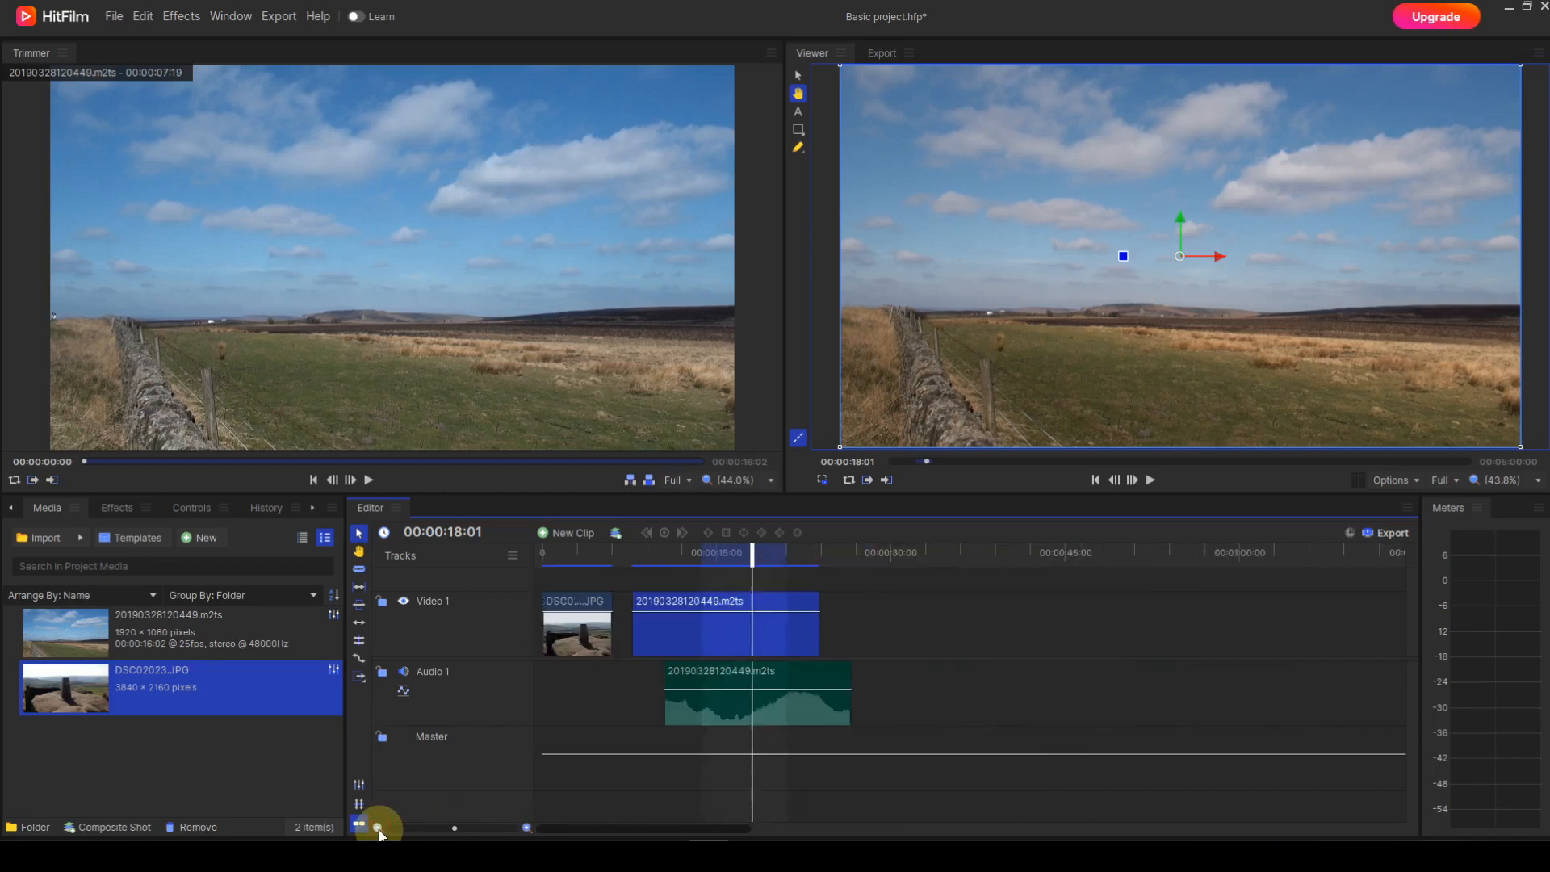